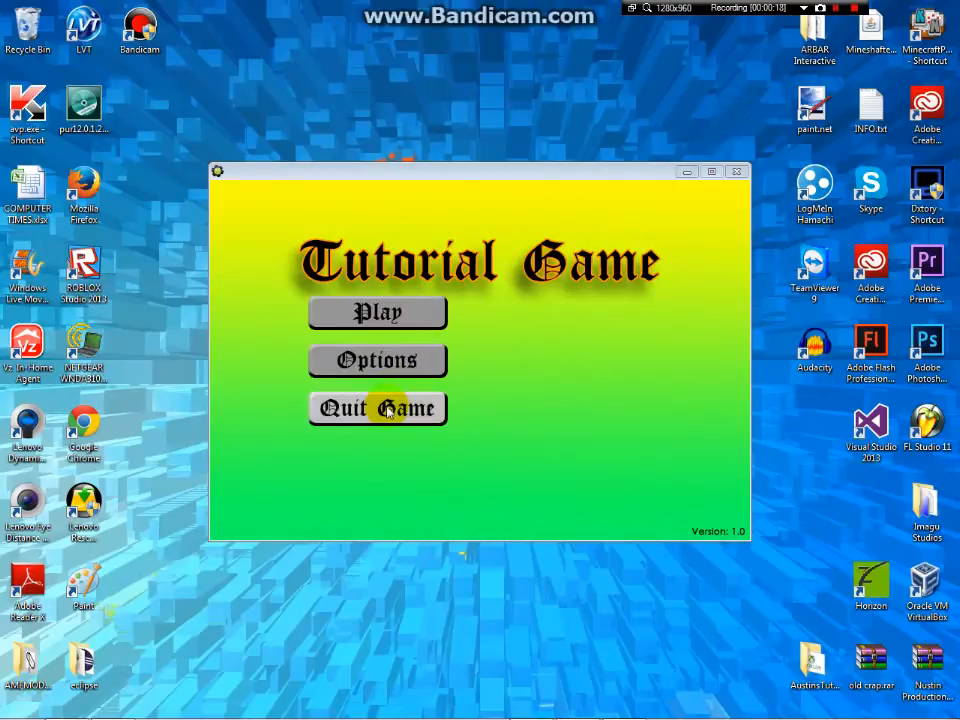
Try the Play screen and return to the title menu, then go into Options.
{"action": "left_click", "coordinate": [390, 313]}
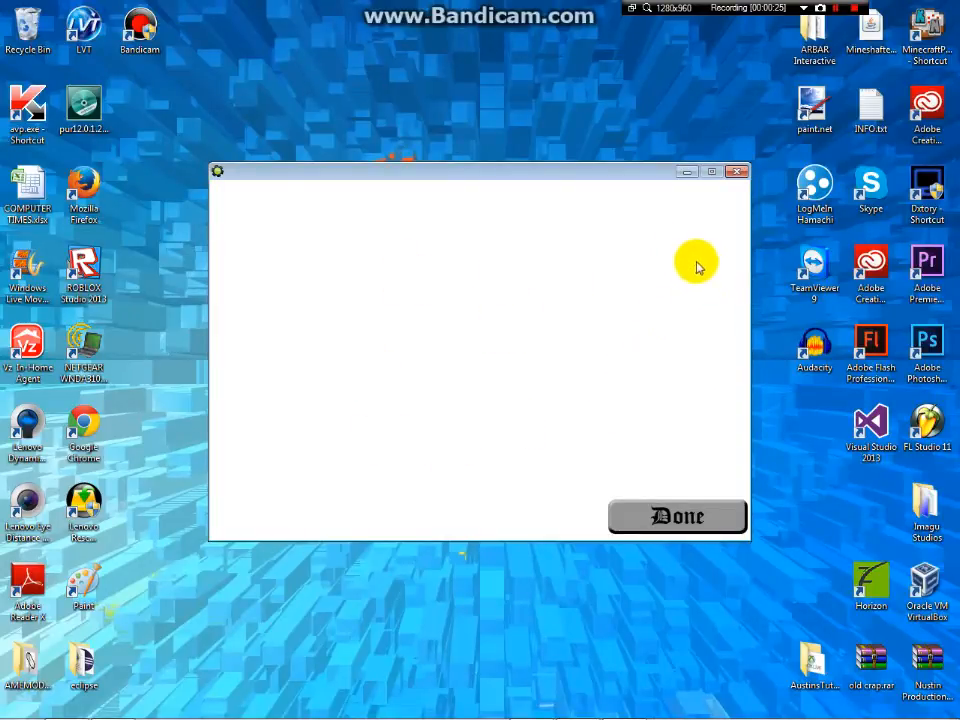
{"action": "left_click", "coordinate": [662, 518]}
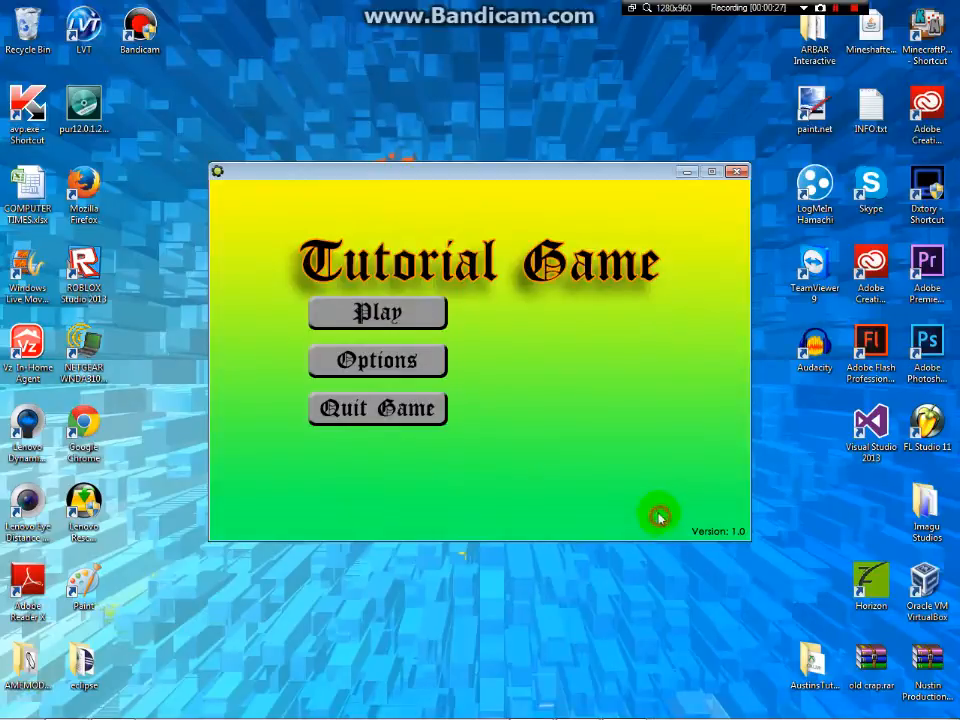
{"action": "left_click", "coordinate": [403, 360]}
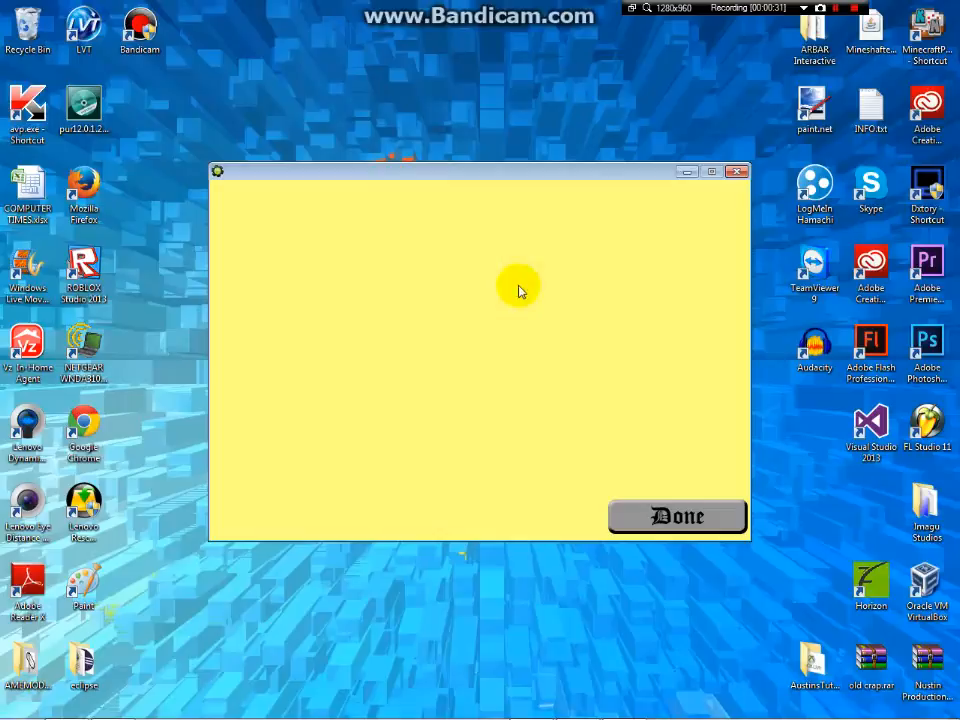
Leave the Options screen, revisit it once more and return to the title menu.
{"action": "left_click", "coordinate": [645, 520]}
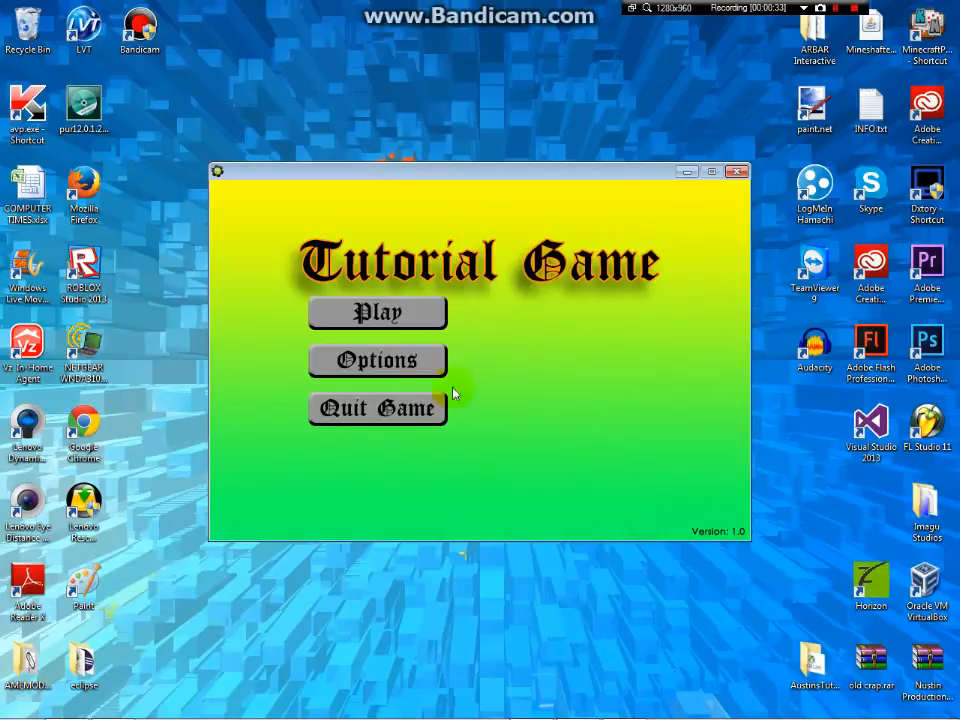
{"action": "left_click", "coordinate": [388, 362]}
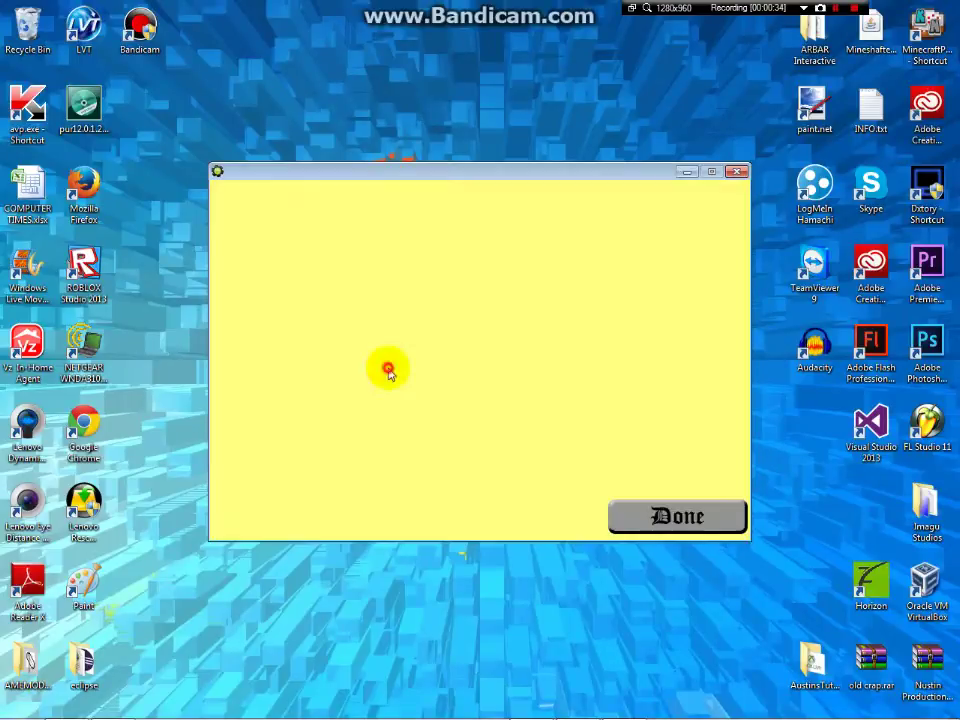
{"action": "left_click", "coordinate": [668, 518]}
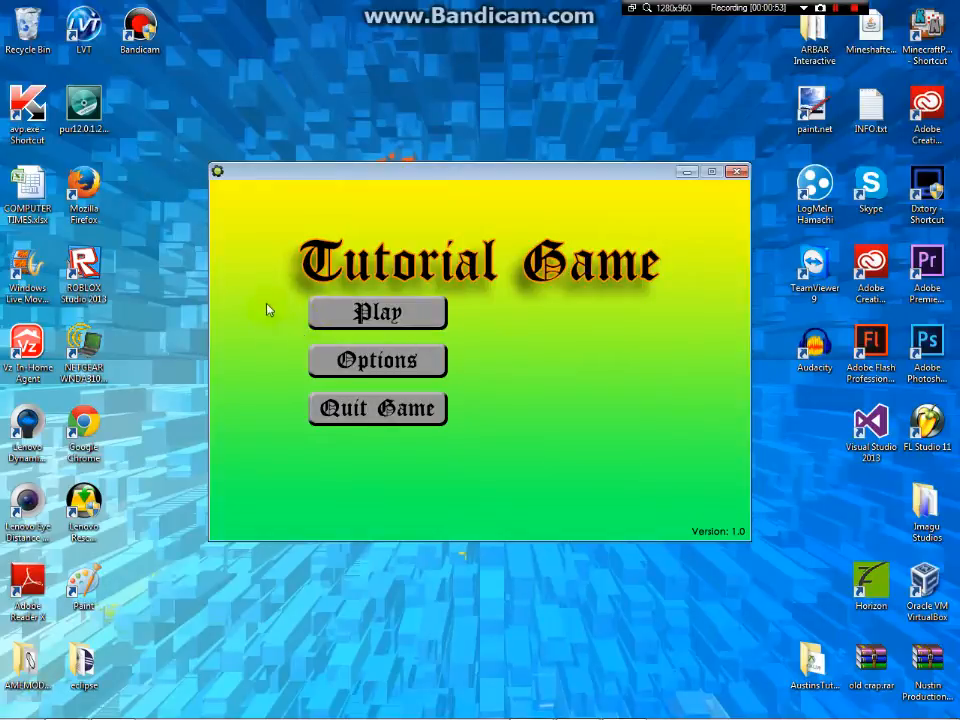
Quit the game and reopen the recent TutorialGameVideo.gmk project.
{"action": "left_click", "coordinate": [377, 408]}
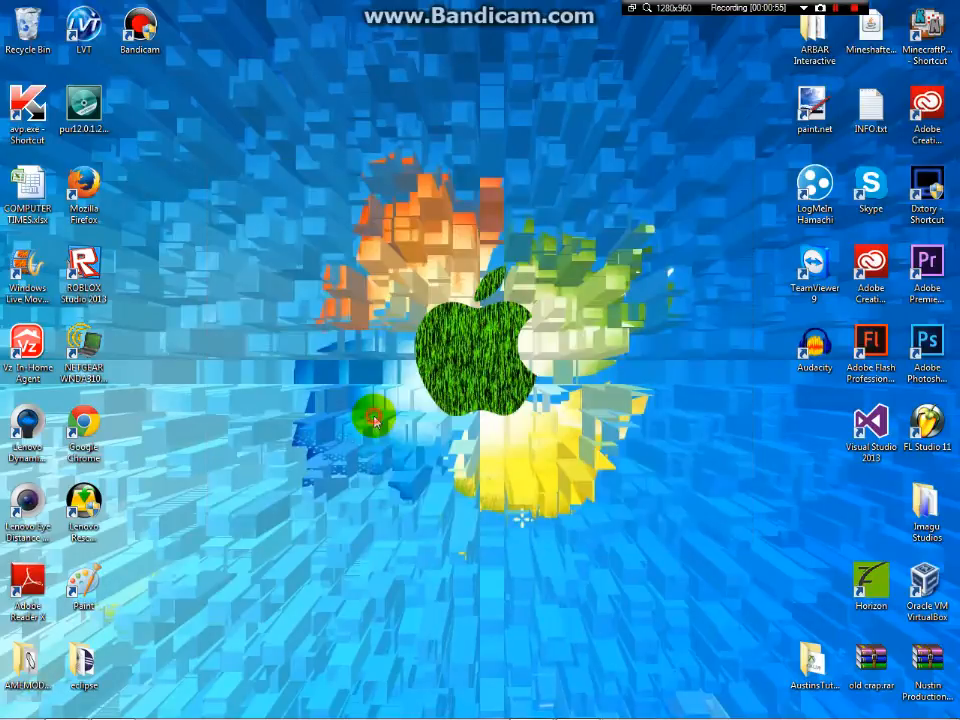
{"action": "left_click", "coordinate": [12, 22]}
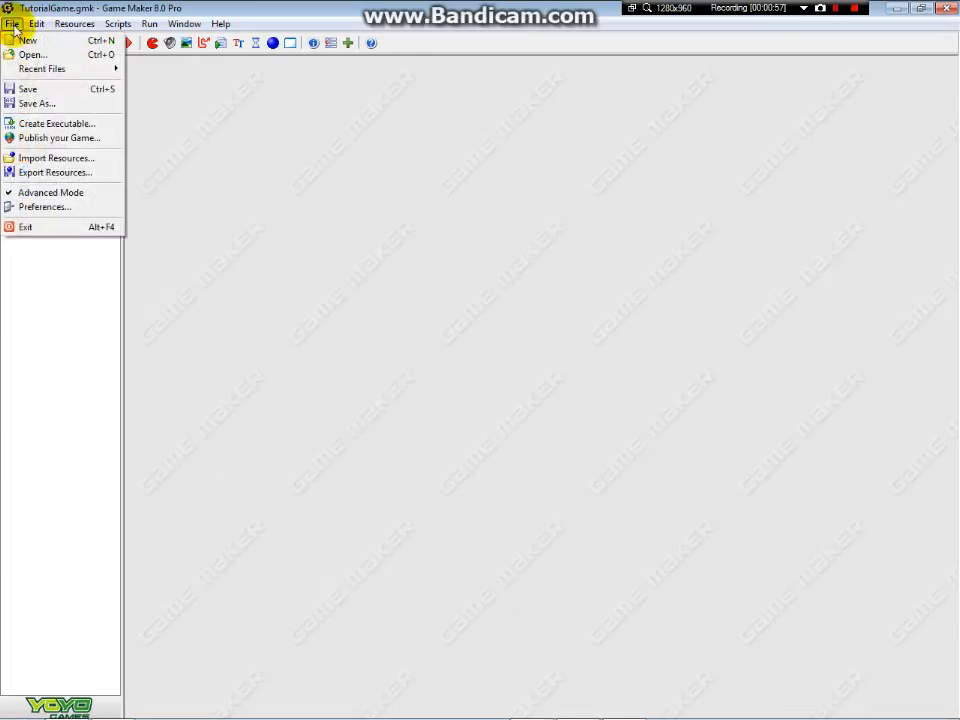
{"action": "mouse_move", "coordinate": [42, 68]}
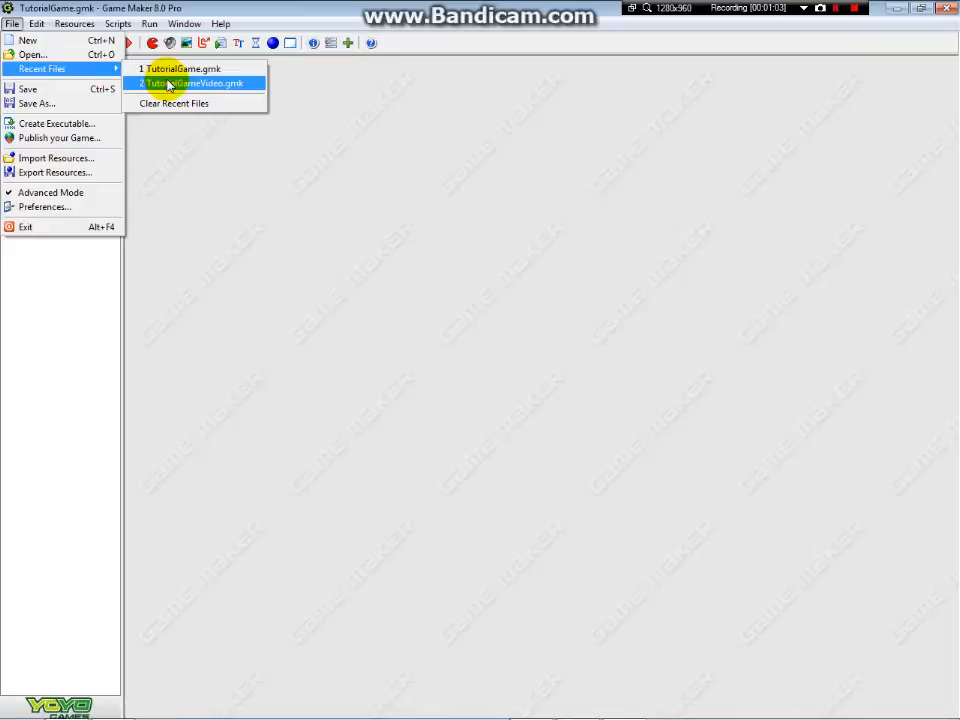
{"action": "left_click", "coordinate": [168, 84]}
Expand the Objects and Rooms folders in the resource tree, leaving Backgrounds collapsed.
{"action": "left_click", "coordinate": [10, 86]}
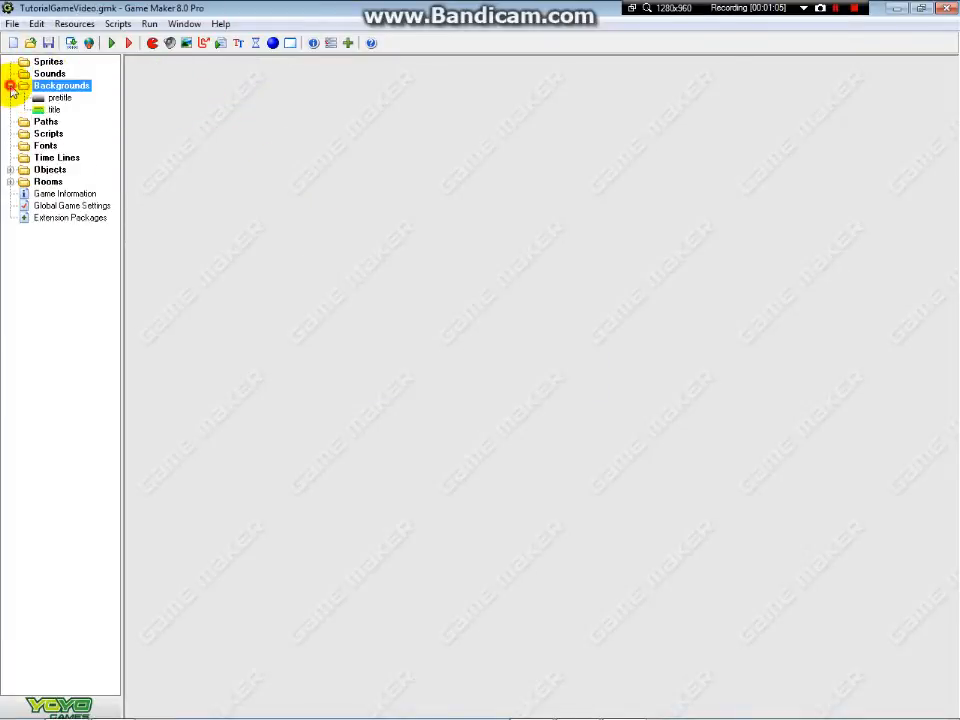
{"action": "left_click", "coordinate": [10, 169]}
{"action": "left_click", "coordinate": [10, 193]}
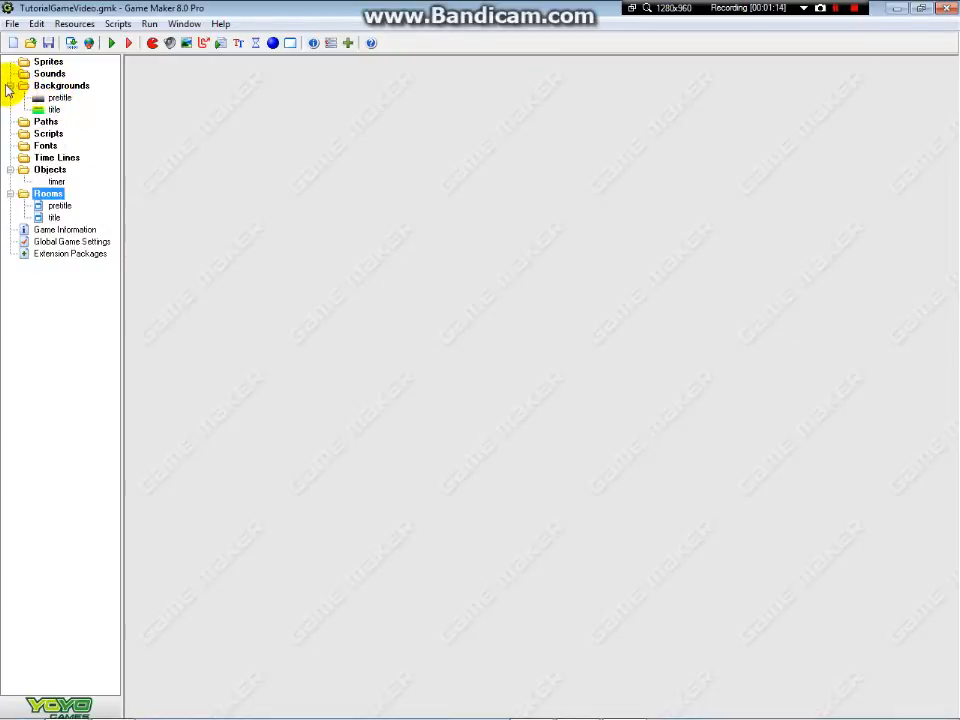
{"action": "left_click", "coordinate": [10, 86]}
{"action": "left_click", "coordinate": [48, 62]}
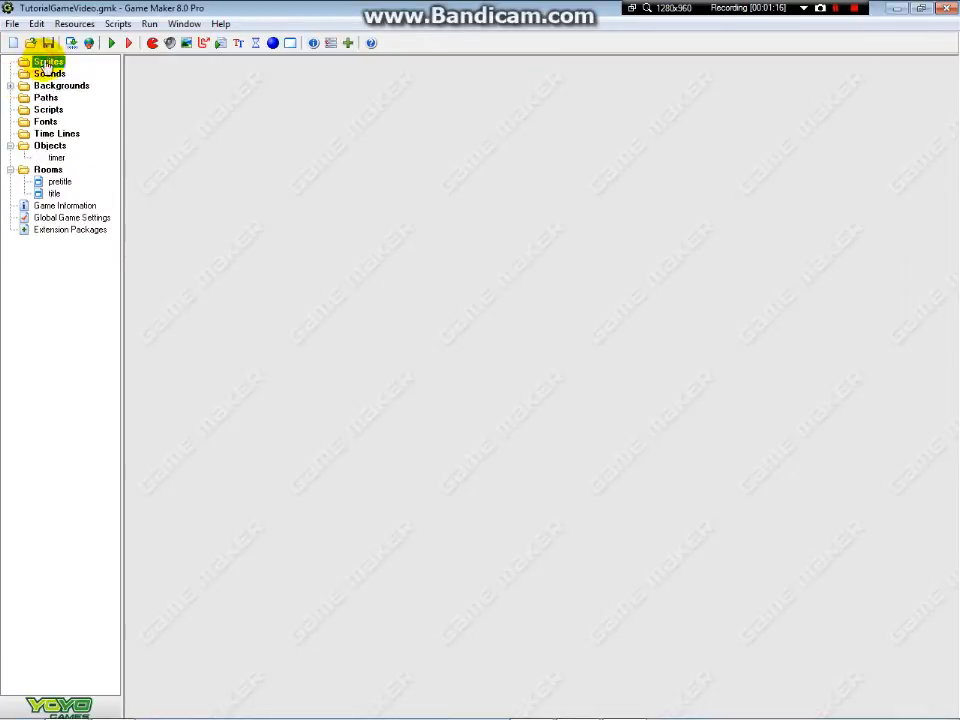
{"action": "right_click", "coordinate": [45, 62]}
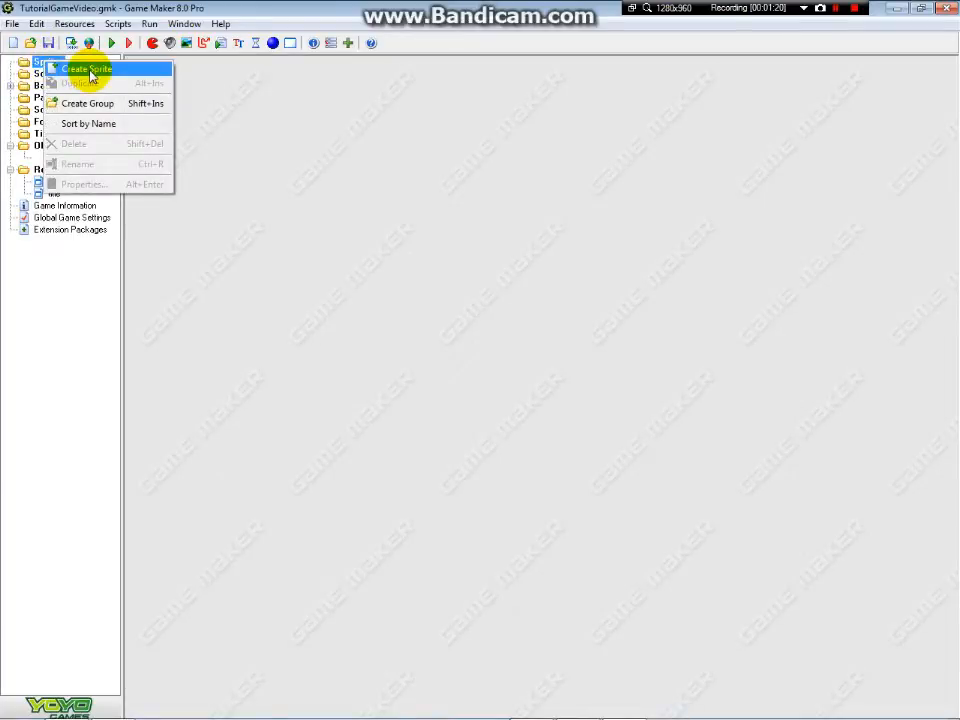
{"action": "left_click", "coordinate": [90, 71]}
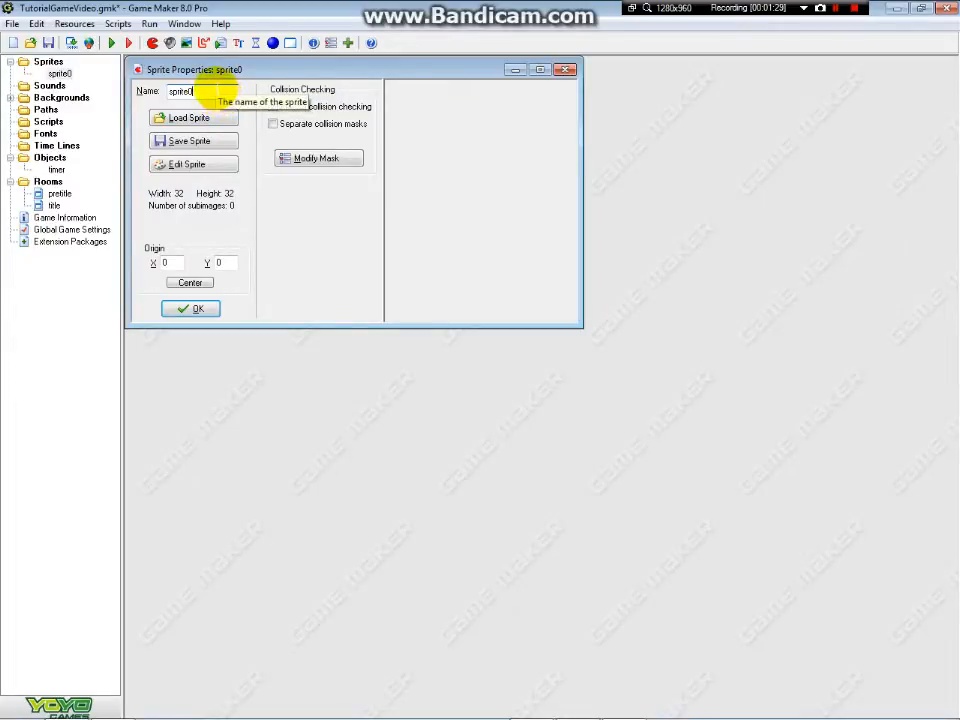
{"action": "key", "text": "BackSpace"}
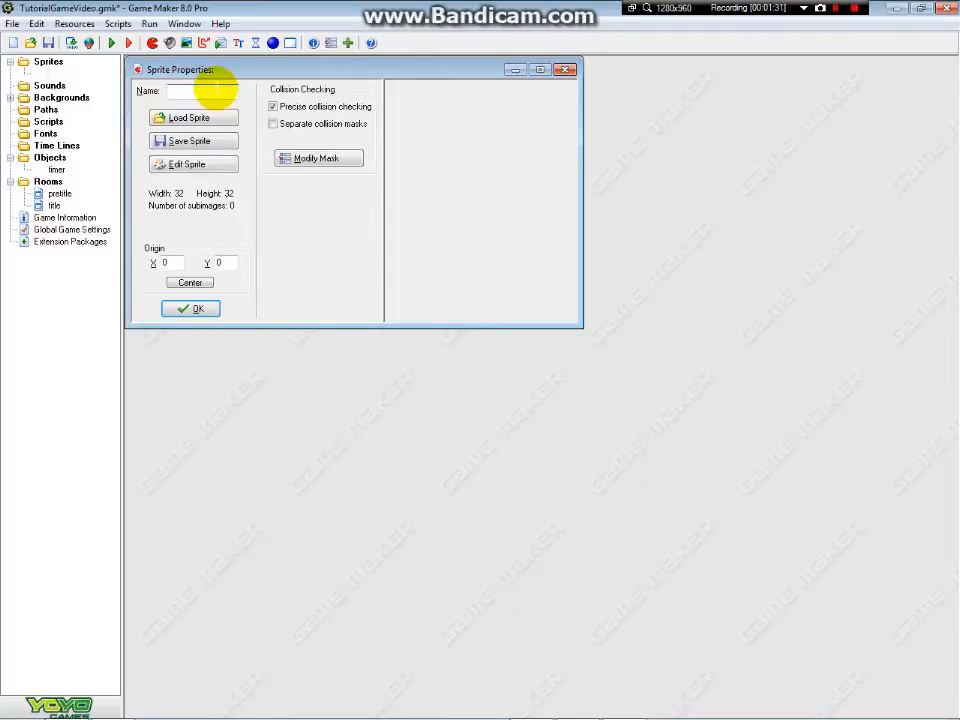
{"action": "type", "text": "P"}
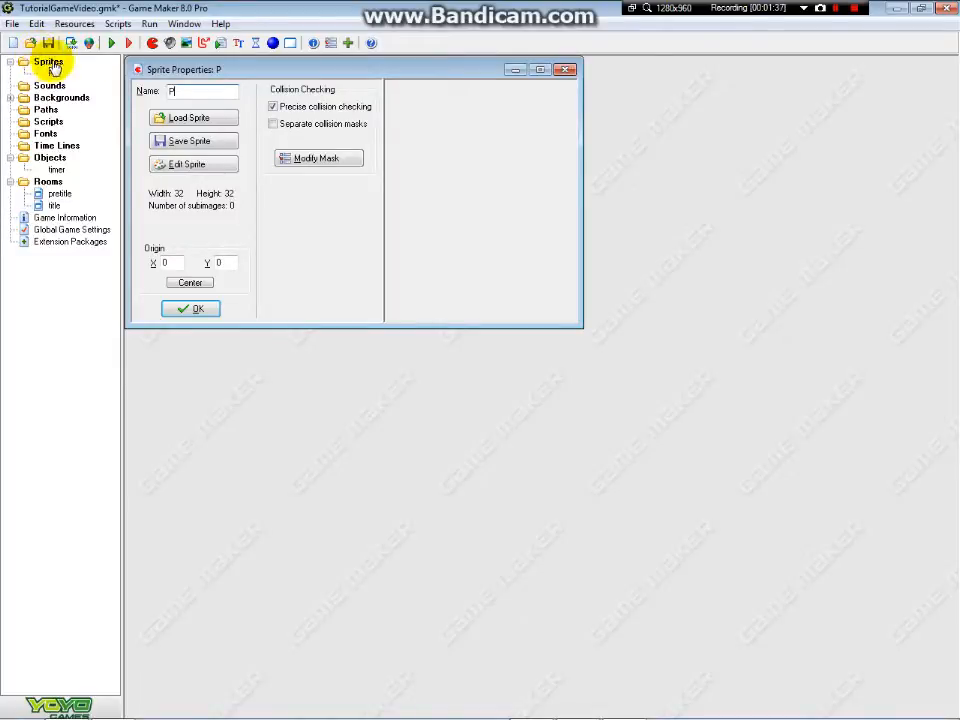
{"action": "left_click", "coordinate": [205, 310]}
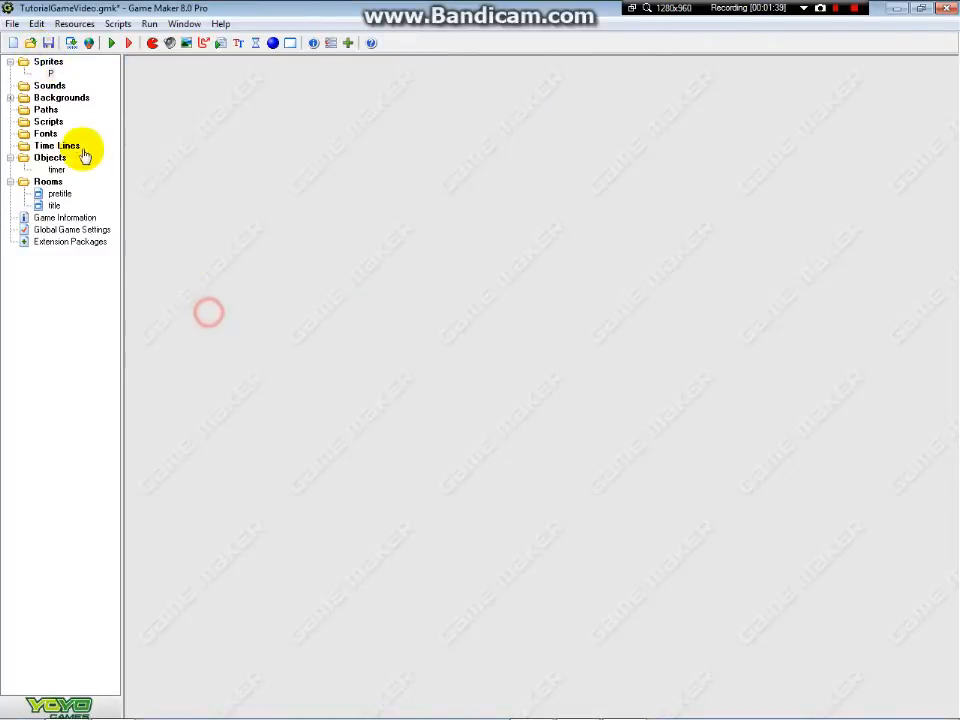
{"action": "left_click", "coordinate": [50, 73]}
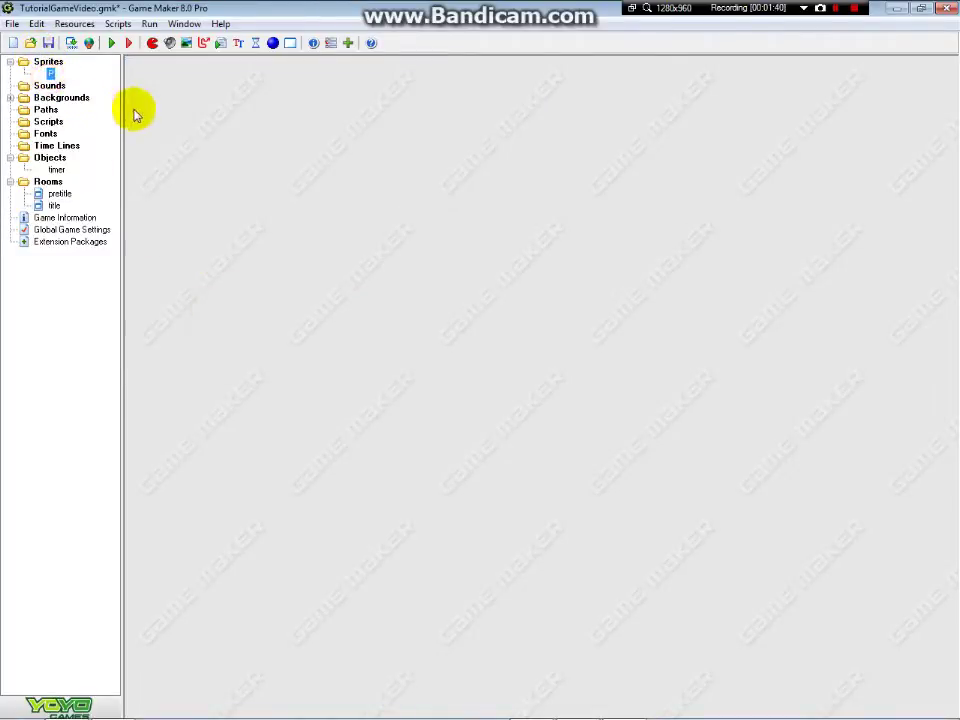
{"action": "right_click", "coordinate": [53, 75]}
{"action": "left_click", "coordinate": [85, 152]}
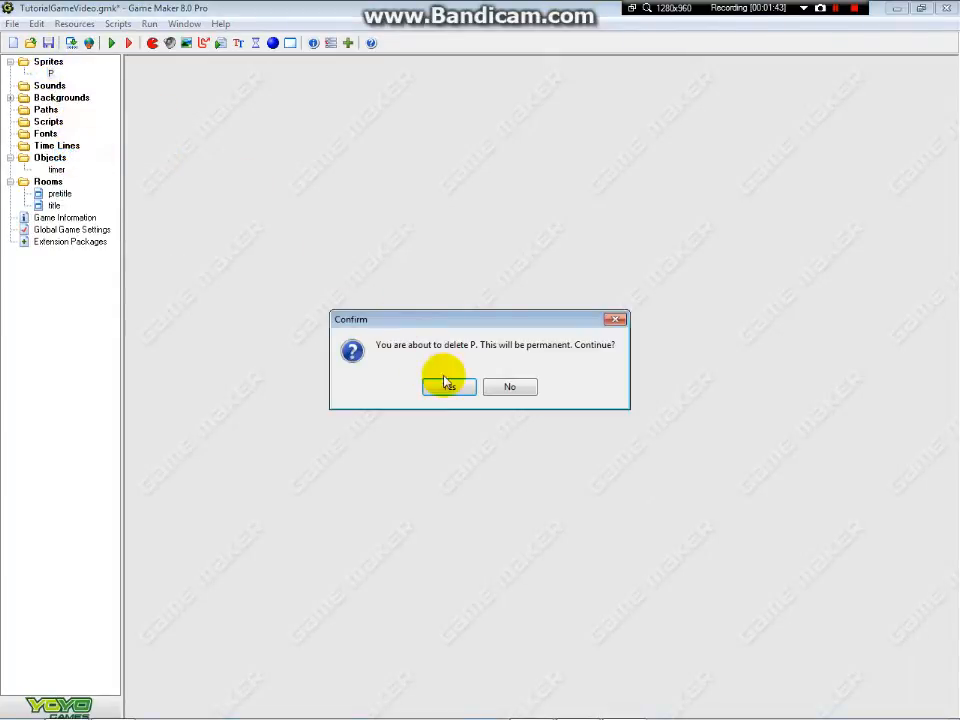
{"action": "left_click", "coordinate": [448, 386]}
{"action": "left_click", "coordinate": [48, 62]}
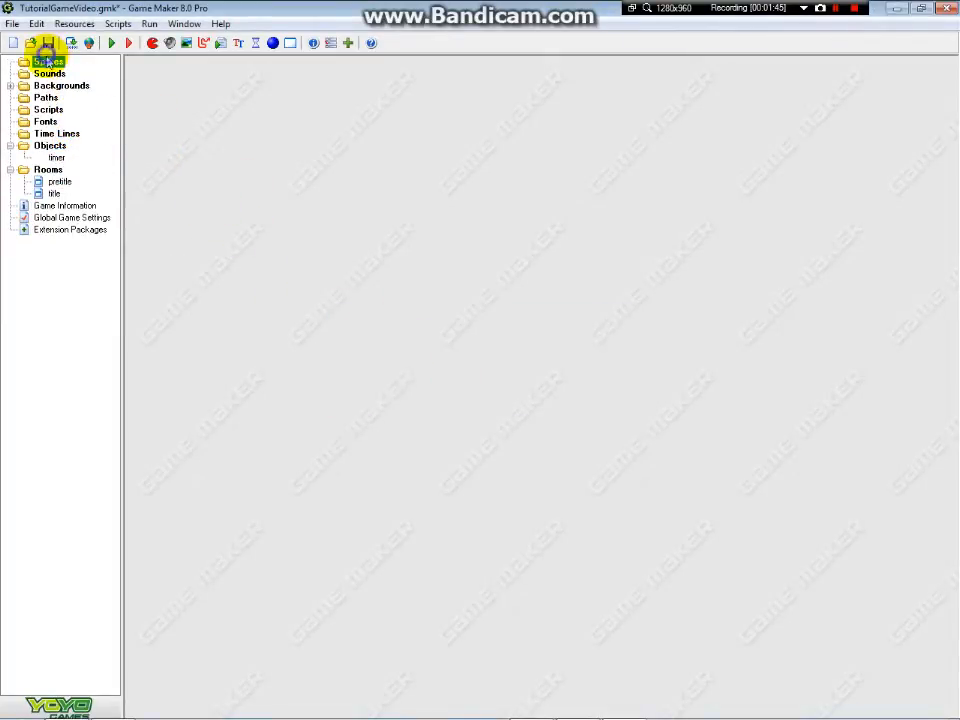
Create a new sprite group named TITLE under Sprites.
{"action": "right_click", "coordinate": [48, 62]}
{"action": "left_click", "coordinate": [95, 98]}
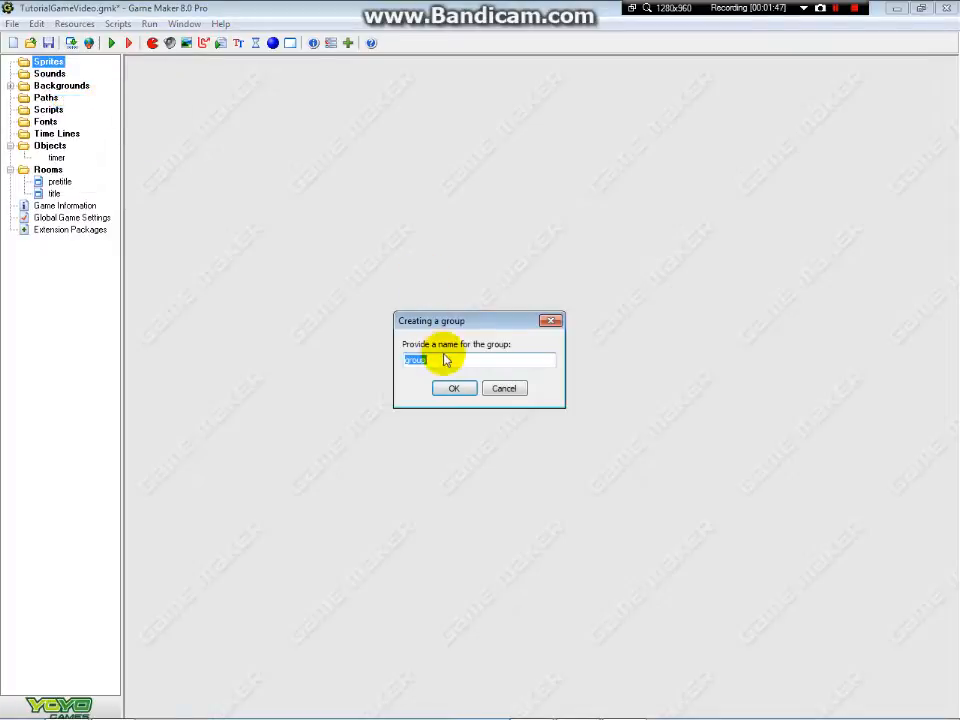
{"action": "type", "text": "Ti"}
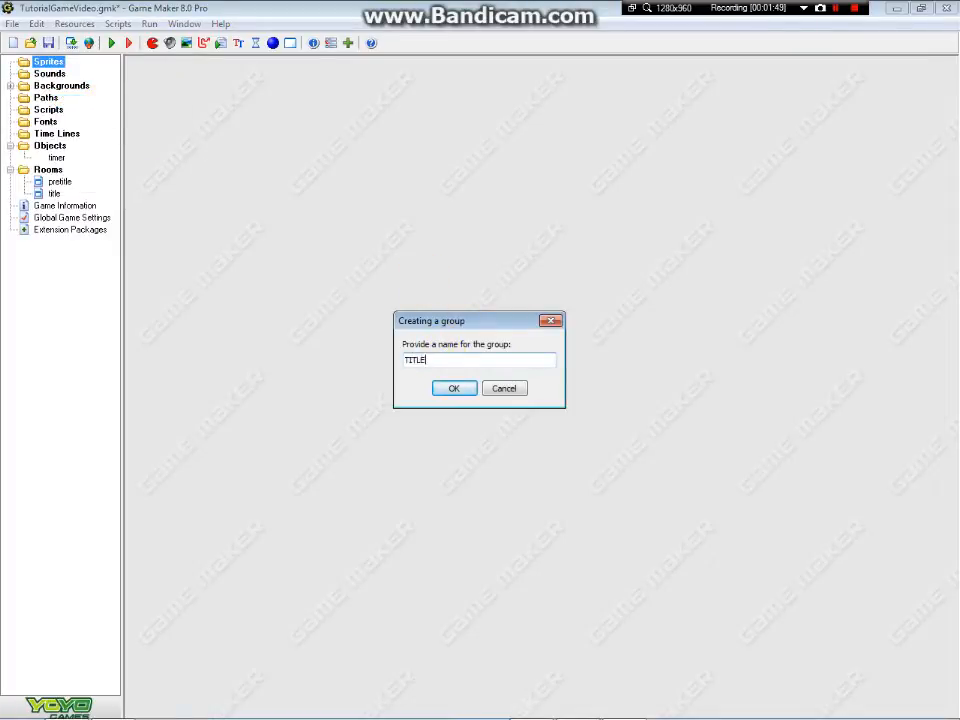
{"action": "left_click", "coordinate": [454, 388]}
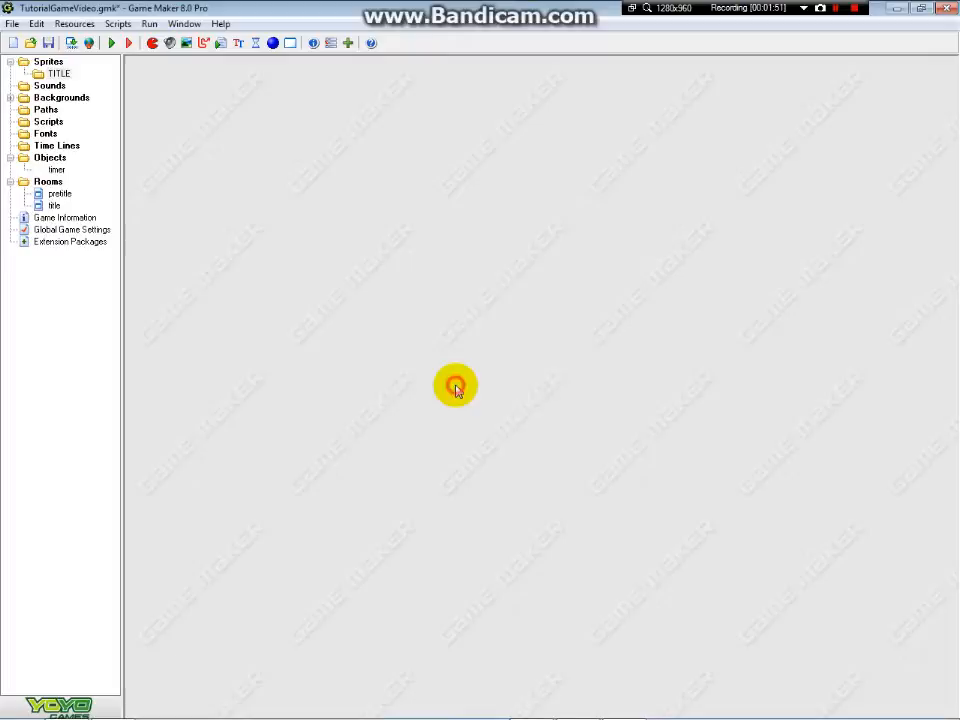
Create sprite PLAYNC in TITLE from PlayNC.png with a centred origin.
{"action": "right_click", "coordinate": [55, 74]}
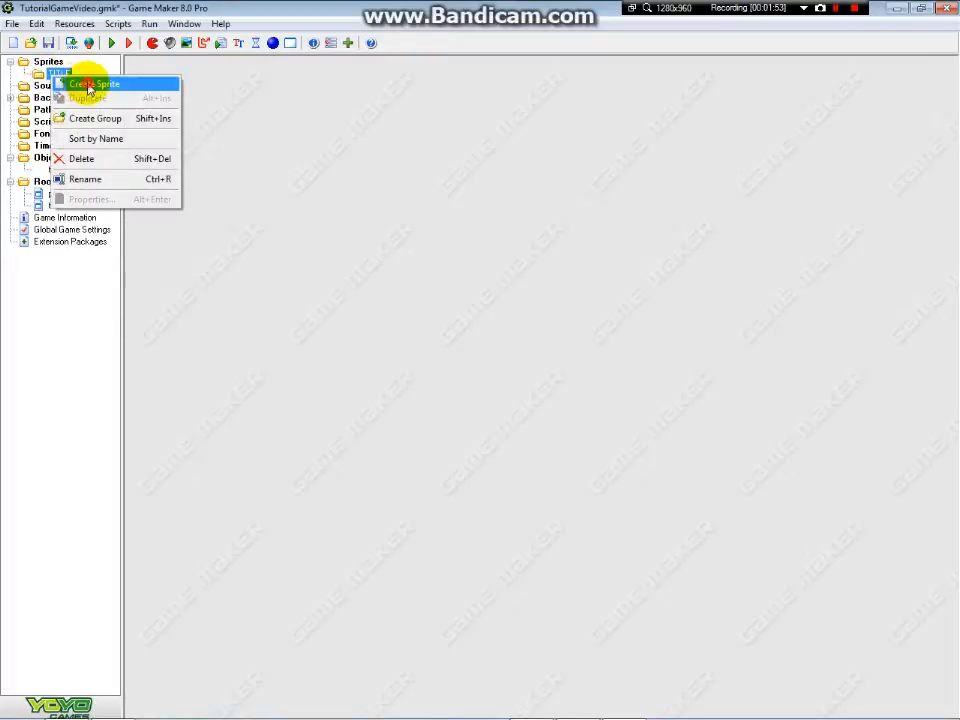
{"action": "left_click", "coordinate": [82, 86]}
{"action": "left_click_drag", "start_coordinate": [230, 110], "coordinate": [140, 108]}
{"action": "type", "text": "PLAYNC"}
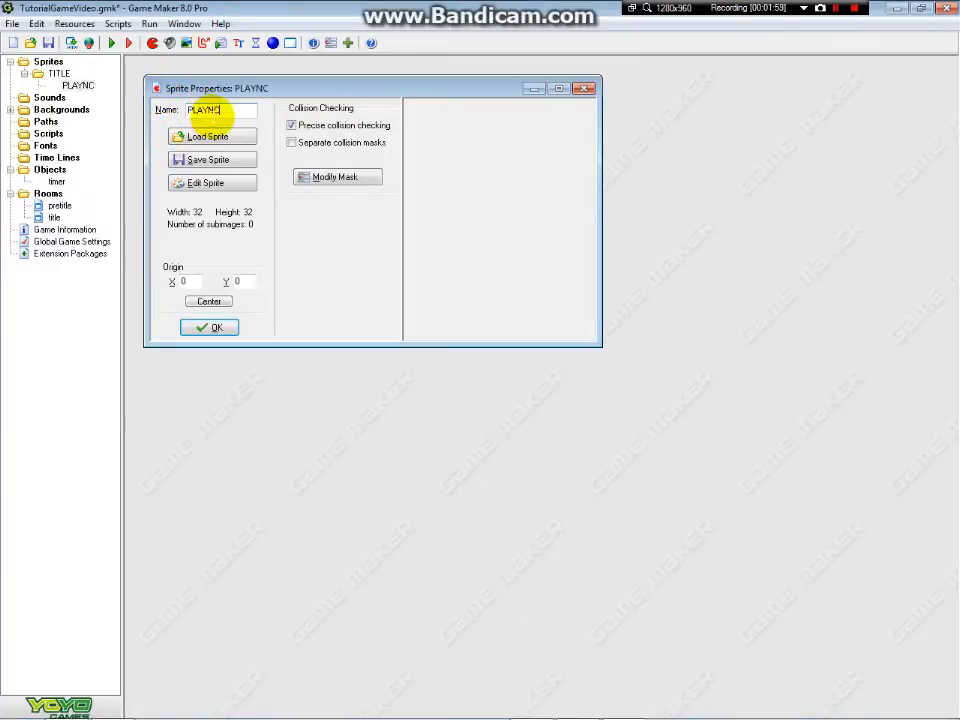
{"action": "left_click", "coordinate": [207, 136]}
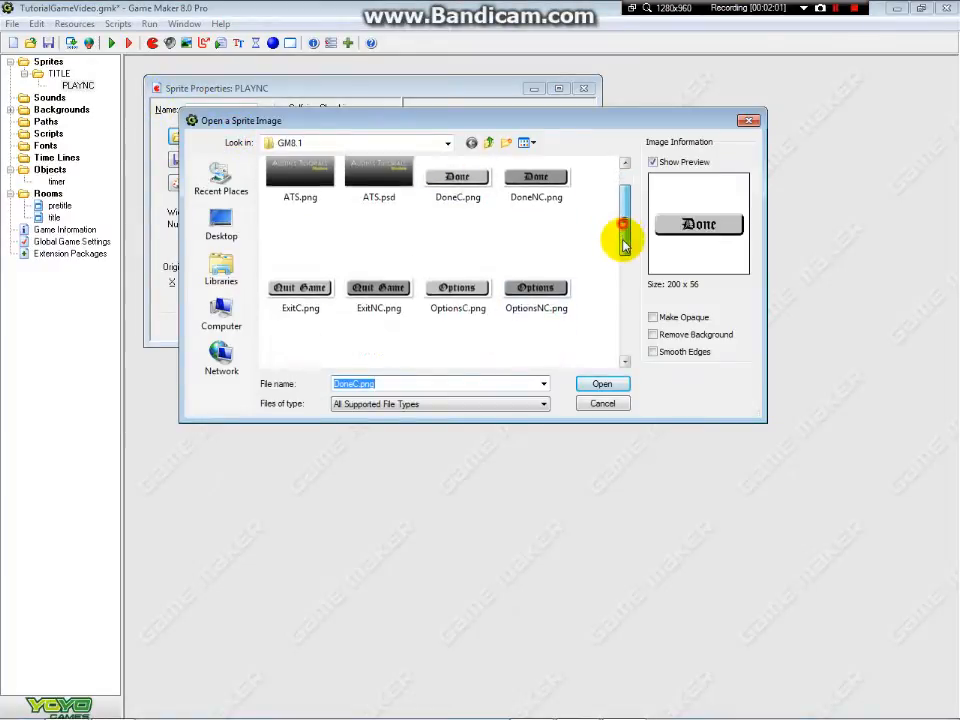
{"action": "left_click_drag", "start_coordinate": [622, 215], "coordinate": [622, 290]}
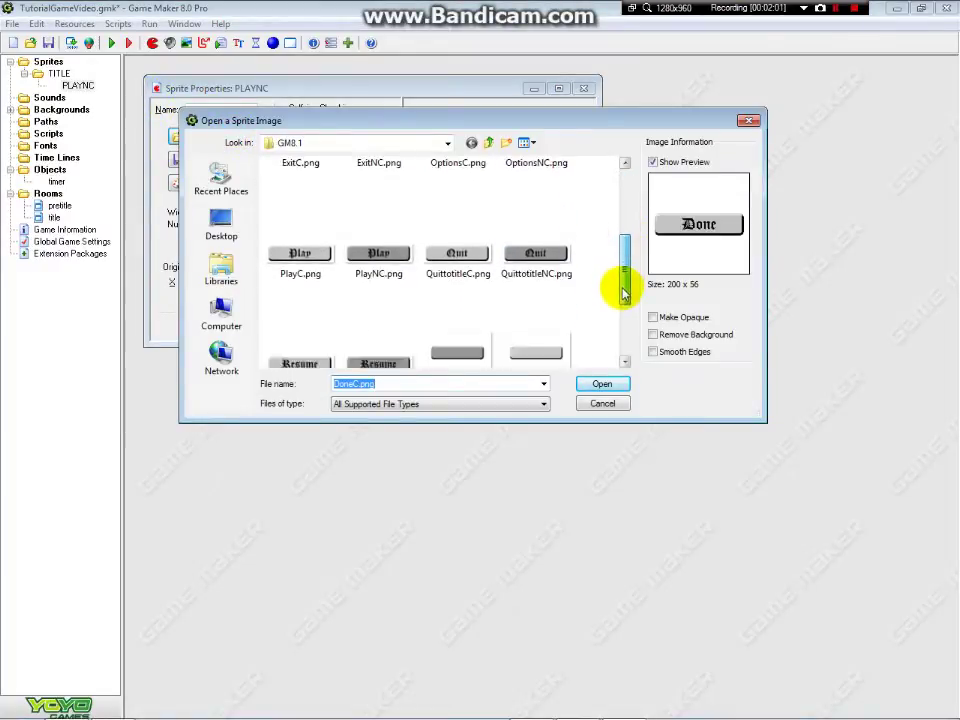
{"action": "left_click", "coordinate": [378, 248]}
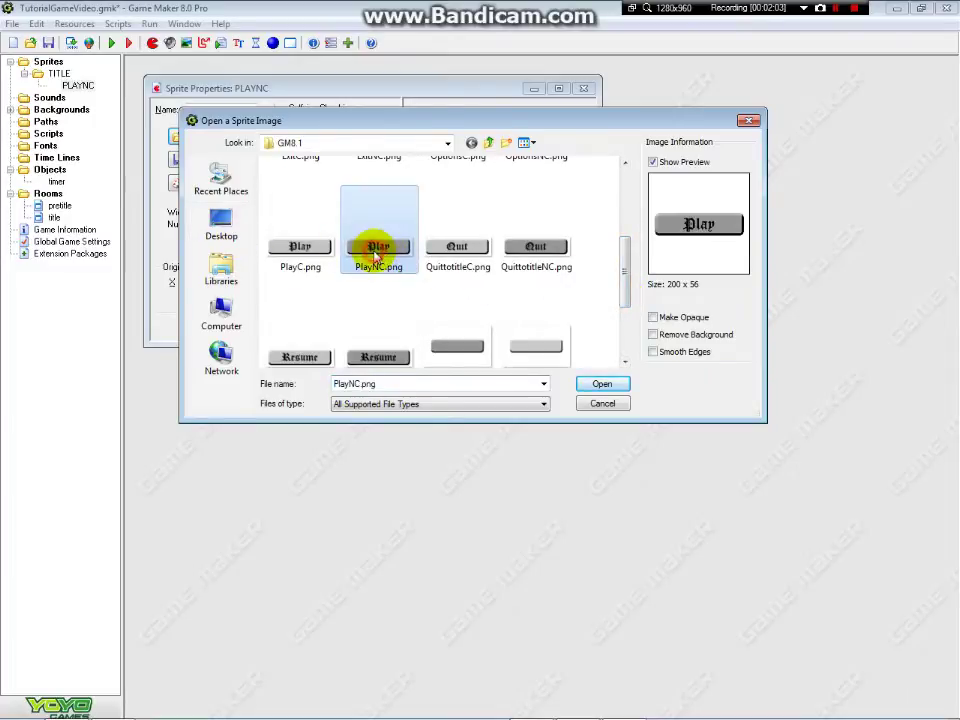
{"action": "left_click", "coordinate": [602, 383]}
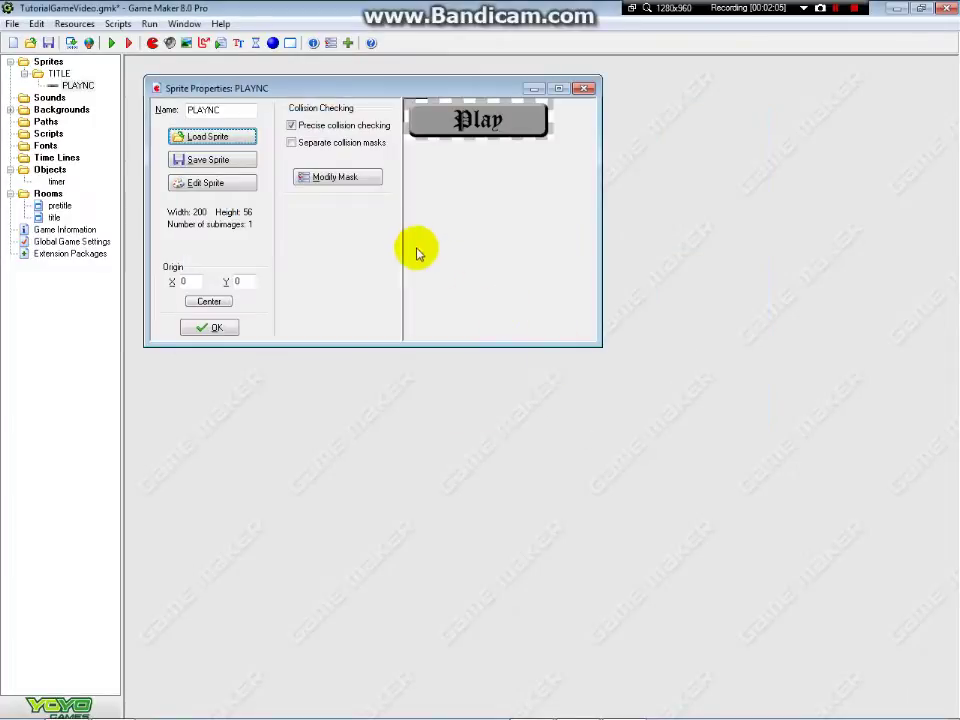
{"action": "left_click", "coordinate": [209, 301]}
{"action": "left_click", "coordinate": [216, 328]}
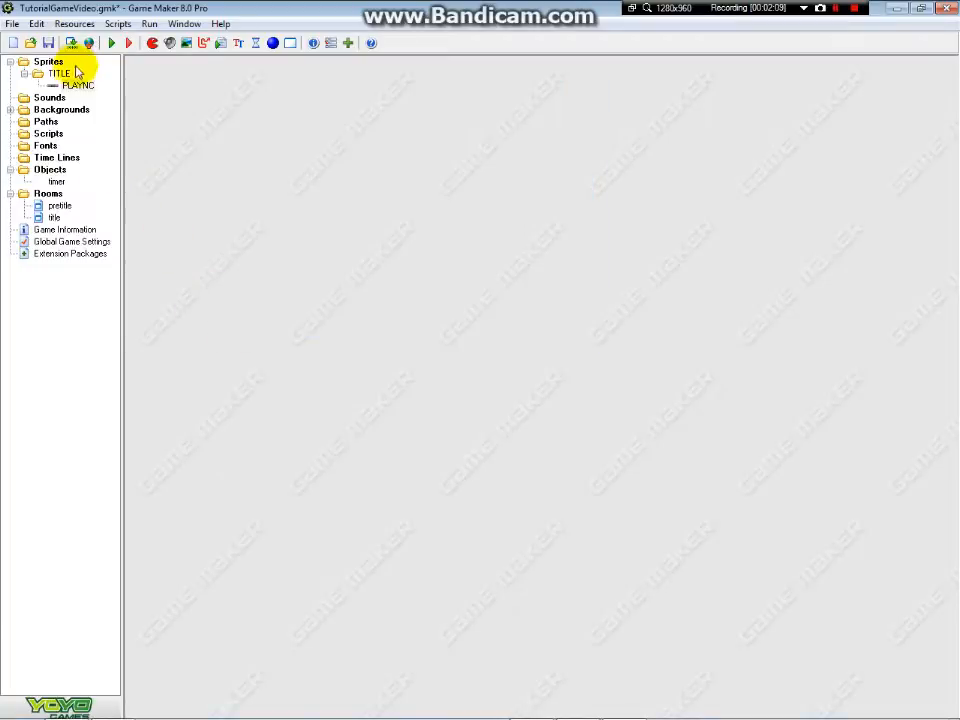
Create sprite PLAYC in TITLE from PlayC.png, origin centred at 100,28.
{"action": "right_click", "coordinate": [58, 72]}
{"action": "left_click", "coordinate": [95, 80]}
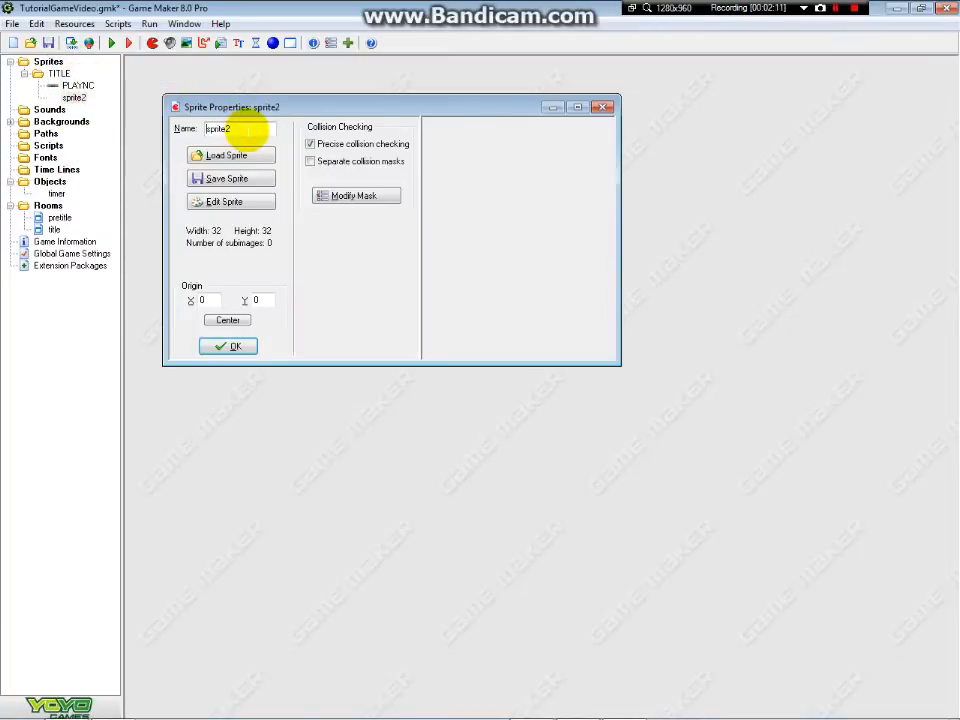
{"action": "double_click", "coordinate": [230, 128]}
{"action": "type", "text": "PLAYC"}
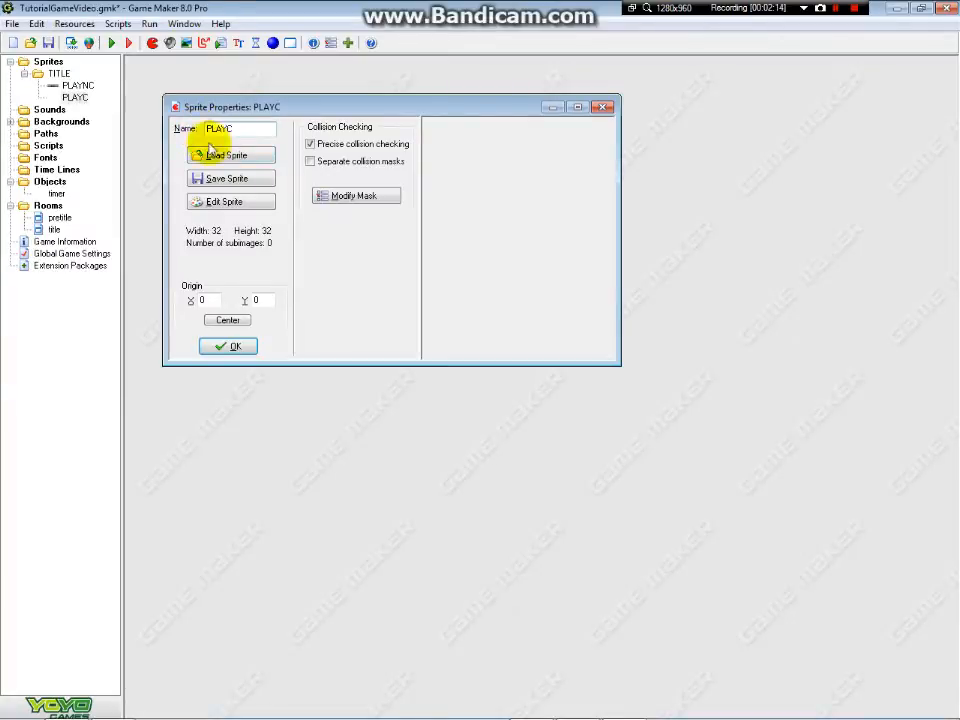
{"action": "left_click", "coordinate": [230, 155]}
{"action": "left_click_drag", "start_coordinate": [624, 205], "coordinate": [624, 292]}
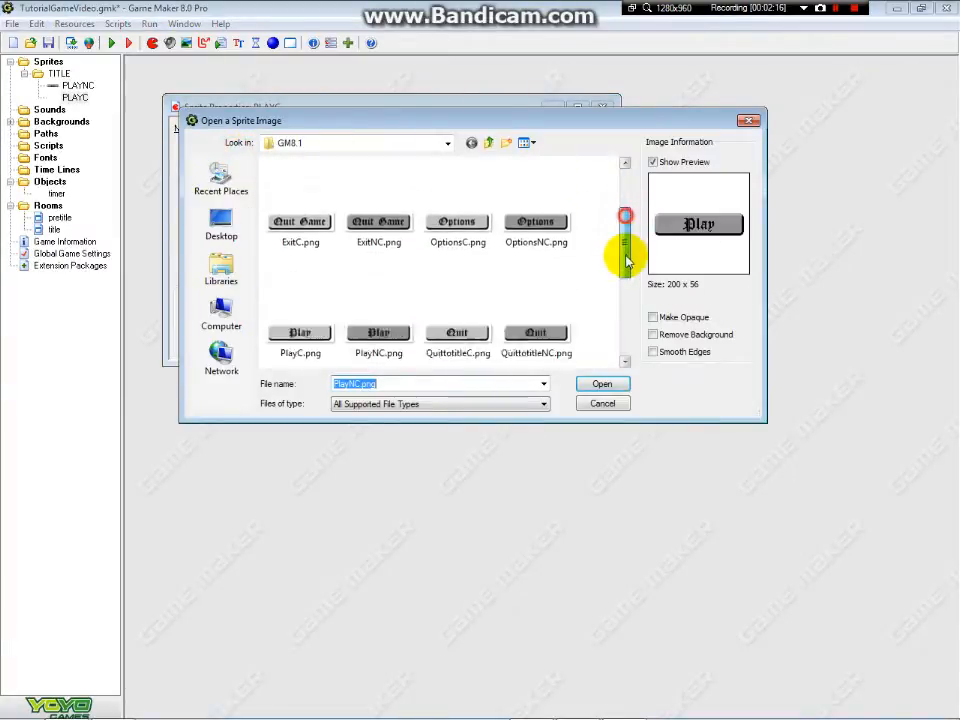
{"action": "left_click", "coordinate": [303, 195]}
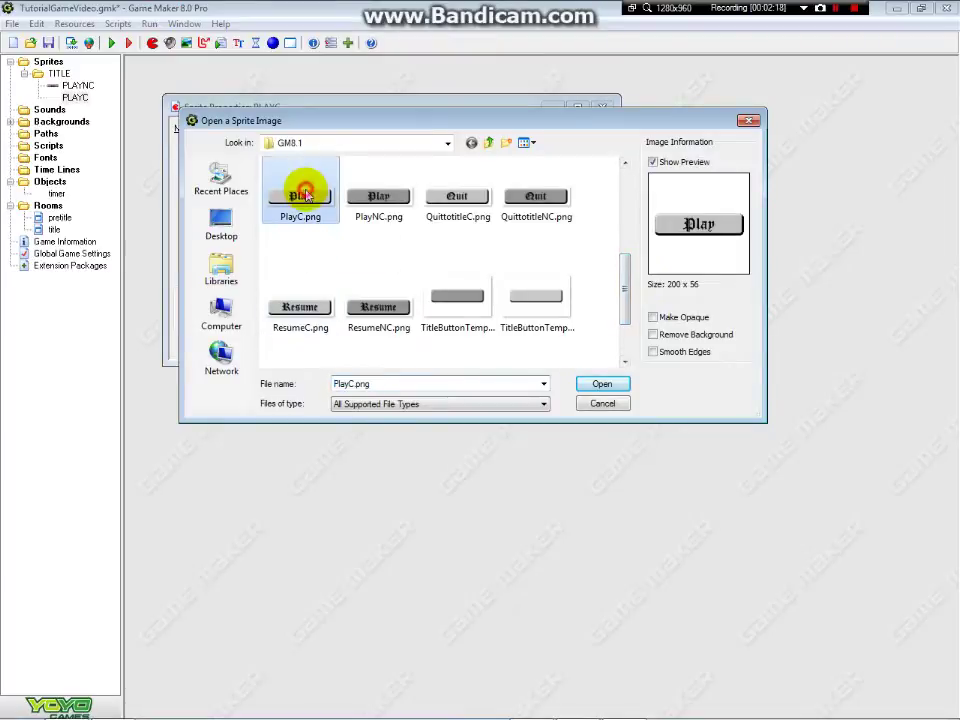
{"action": "left_click", "coordinate": [602, 383]}
{"action": "left_click", "coordinate": [228, 320]}
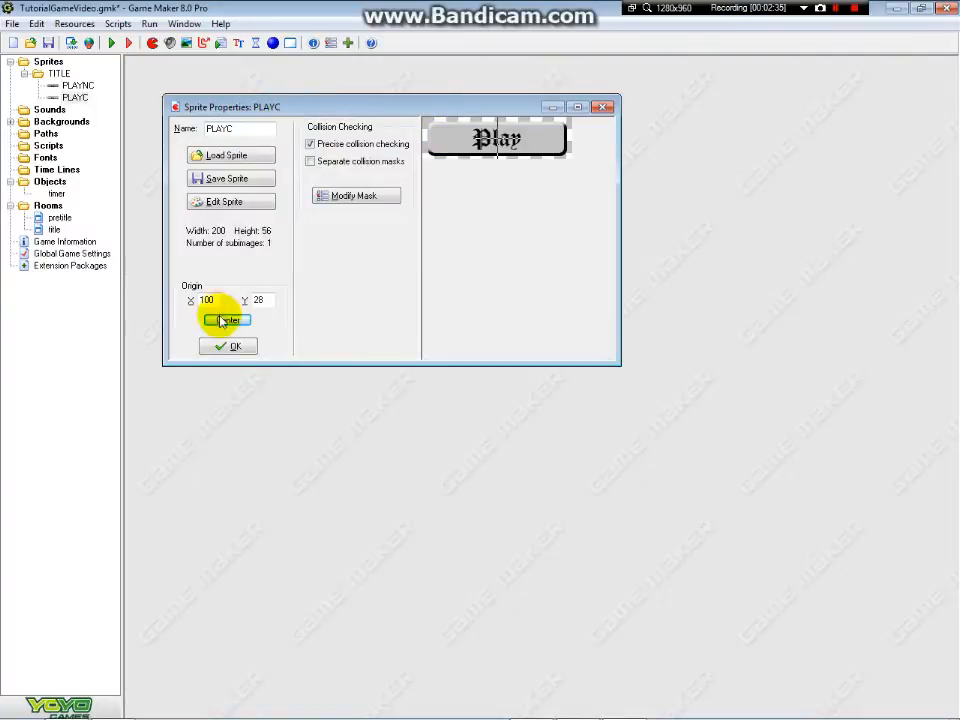
{"action": "left_click", "coordinate": [235, 346]}
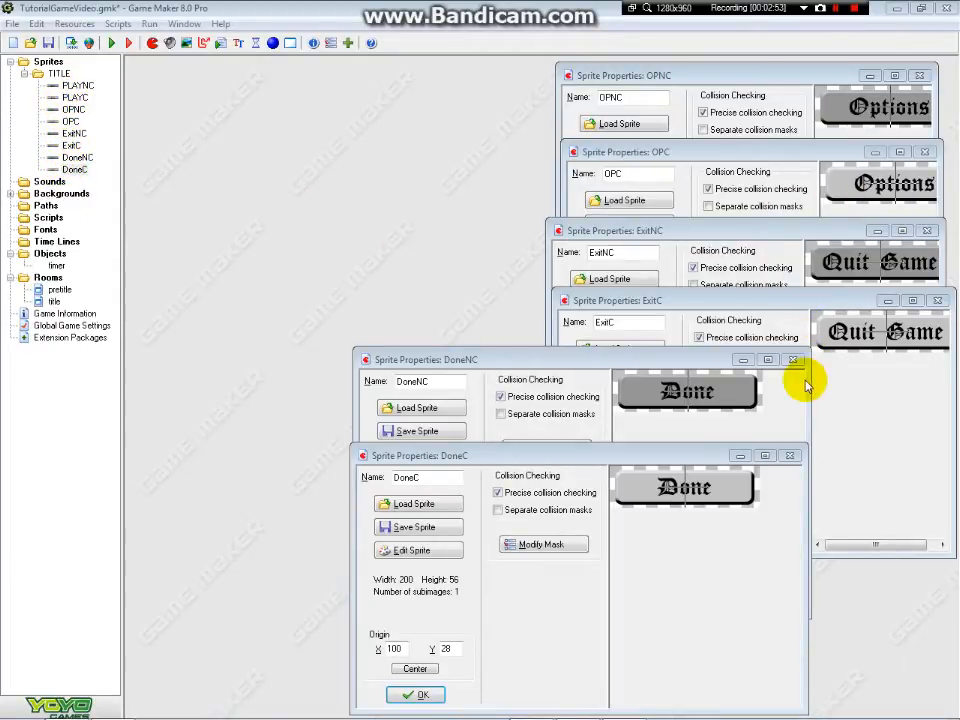
Close the DoneC, DoneNC, ExitC and ExitNC sprite windows.
{"action": "left_click", "coordinate": [790, 455]}
{"action": "left_click", "coordinate": [793, 359]}
{"action": "left_click", "coordinate": [945, 300]}
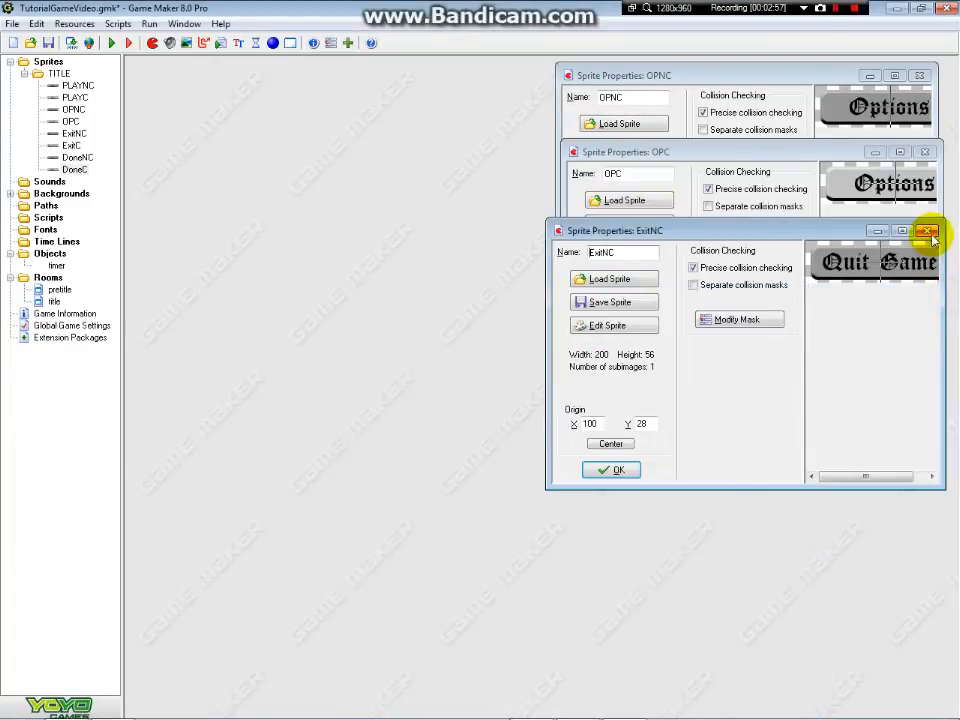
{"action": "left_click", "coordinate": [927, 231]}
Close the OPC and OPNC sprite windows and create an Objects group named TITLEBTNS.
{"action": "left_click", "coordinate": [929, 152]}
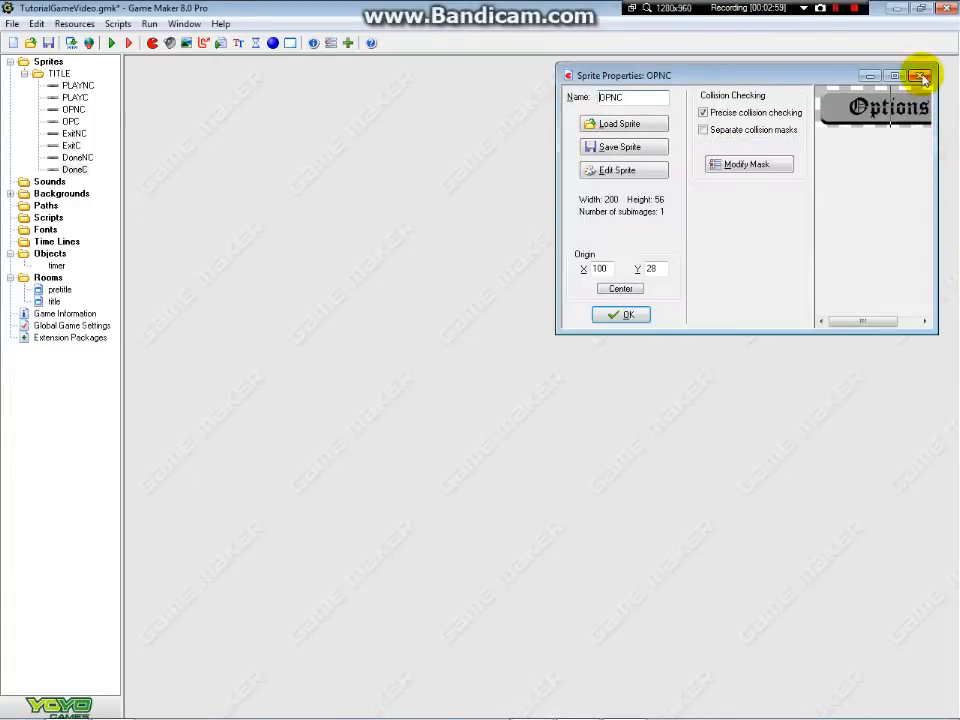
{"action": "left_click", "coordinate": [921, 75]}
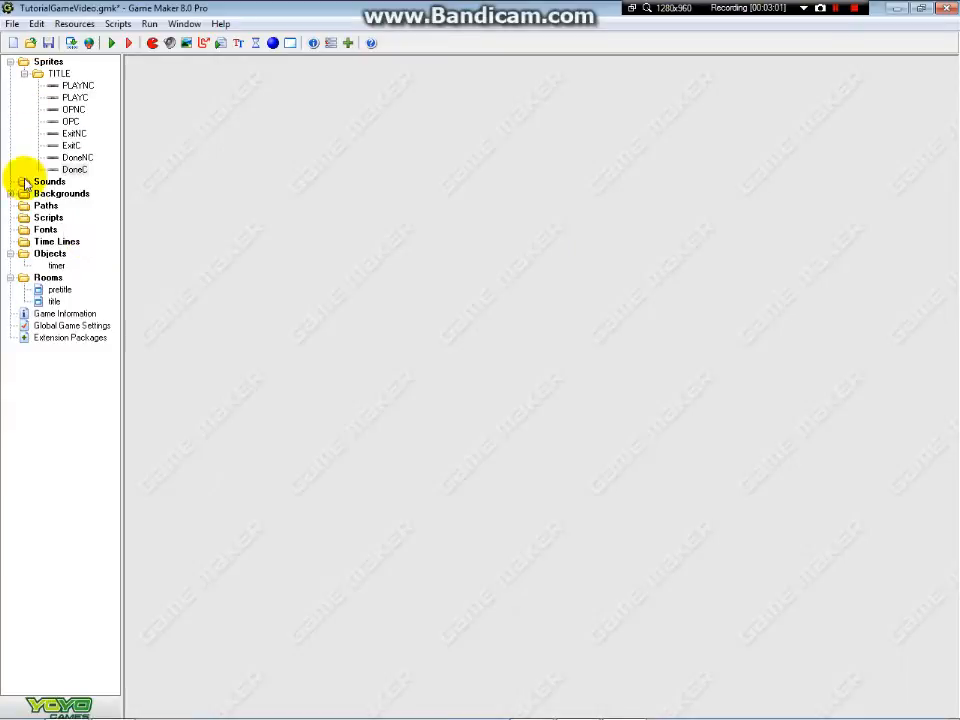
{"action": "right_click", "coordinate": [30, 255]}
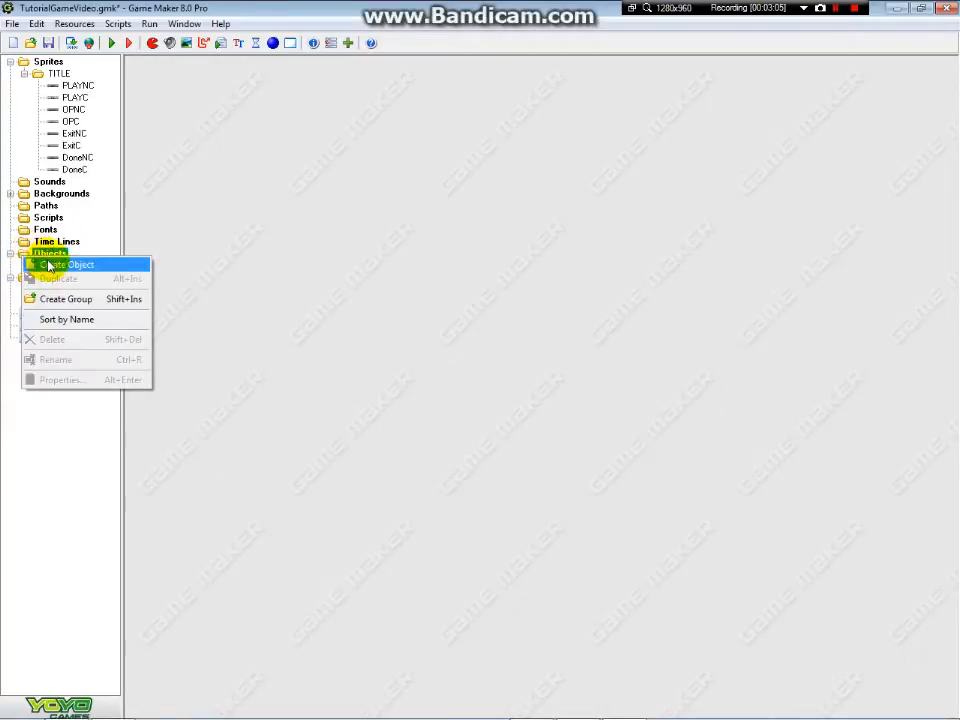
{"action": "left_click", "coordinate": [66, 299]}
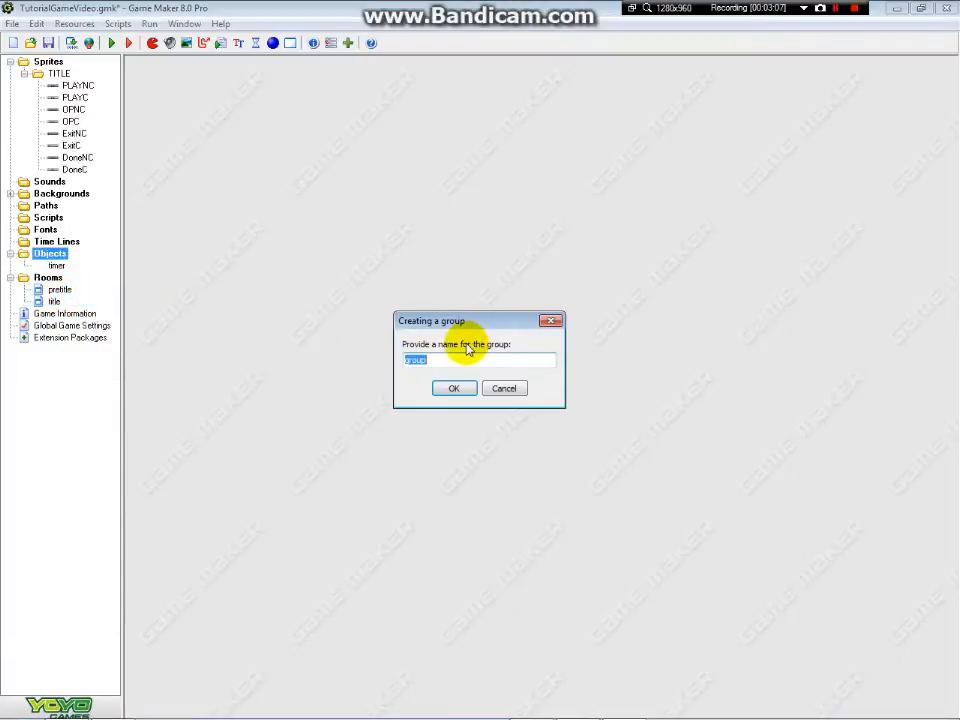
{"action": "type", "text": "TITLEBTNS"}
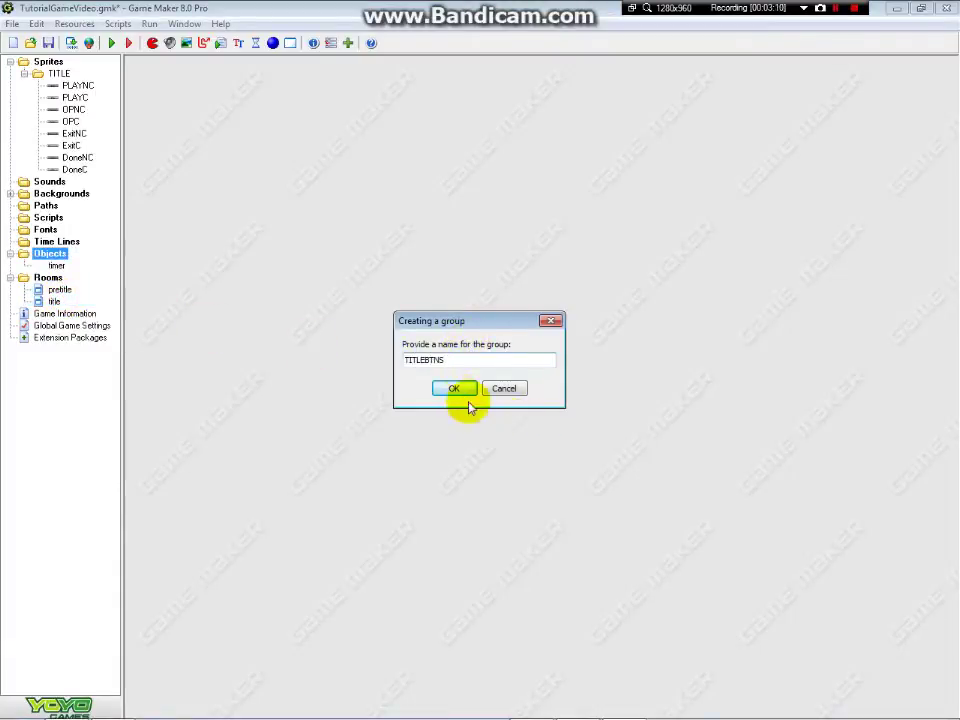
{"action": "left_click", "coordinate": [454, 388]}
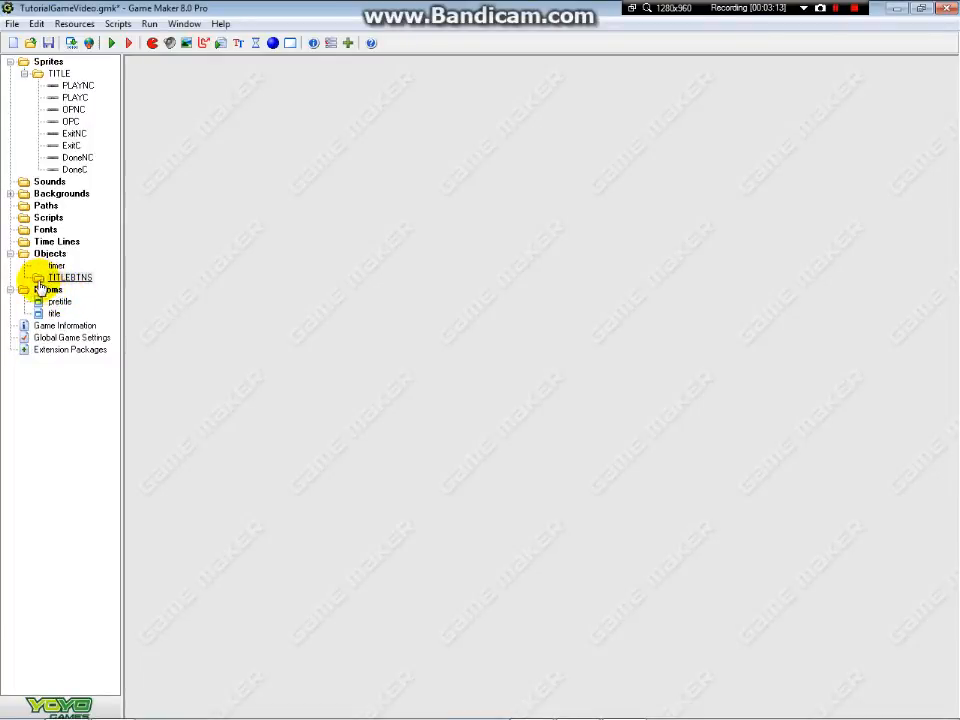
Create object PlayBTN inside TITLEBTNS using the PLAYNC sprite.
{"action": "right_click", "coordinate": [40, 280]}
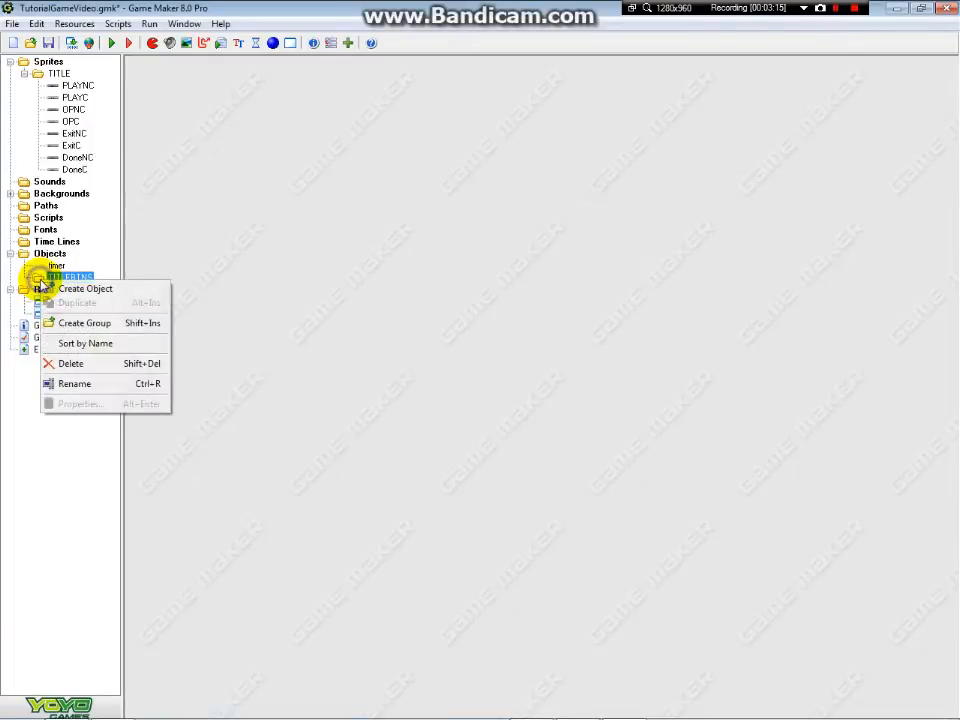
{"action": "left_click", "coordinate": [85, 289]}
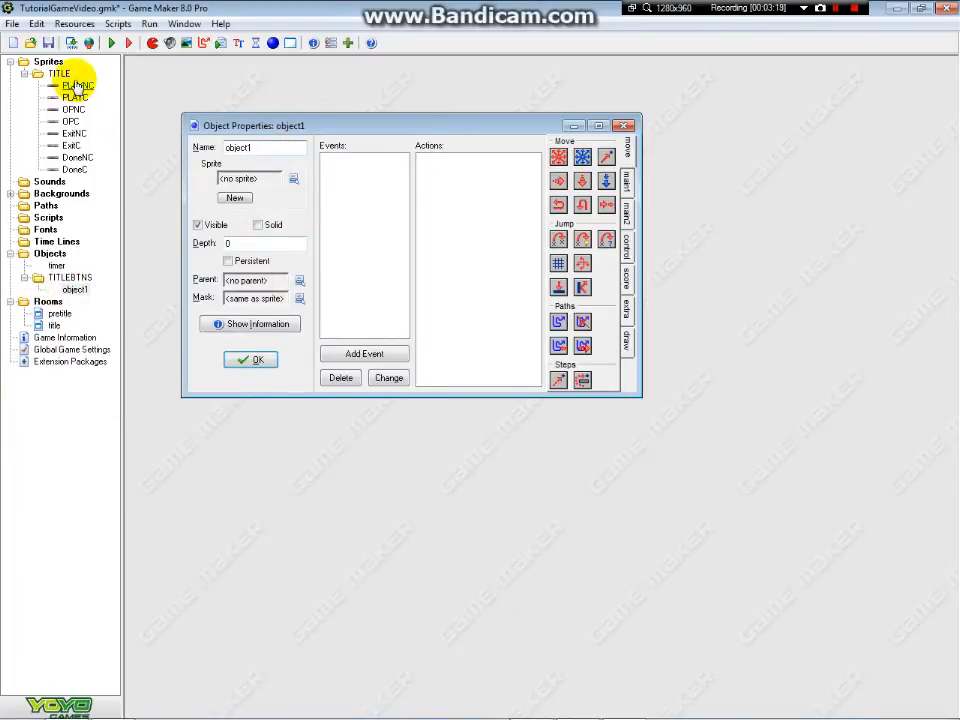
{"action": "double_click", "coordinate": [270, 147]}
{"action": "type", "text": "PlayBTN"}
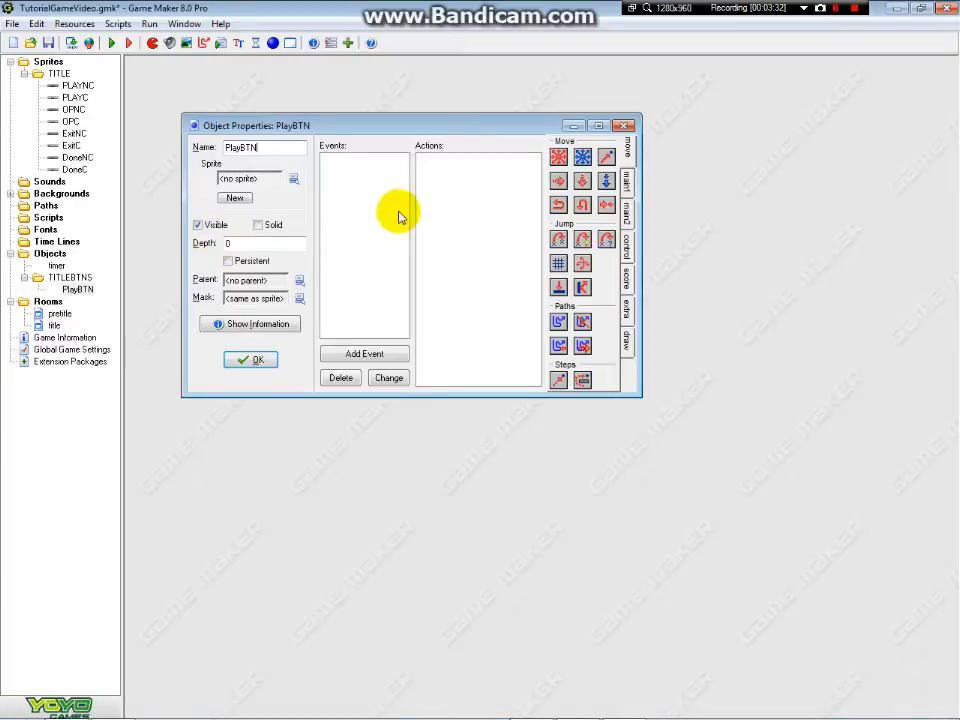
{"action": "left_click", "coordinate": [293, 180]}
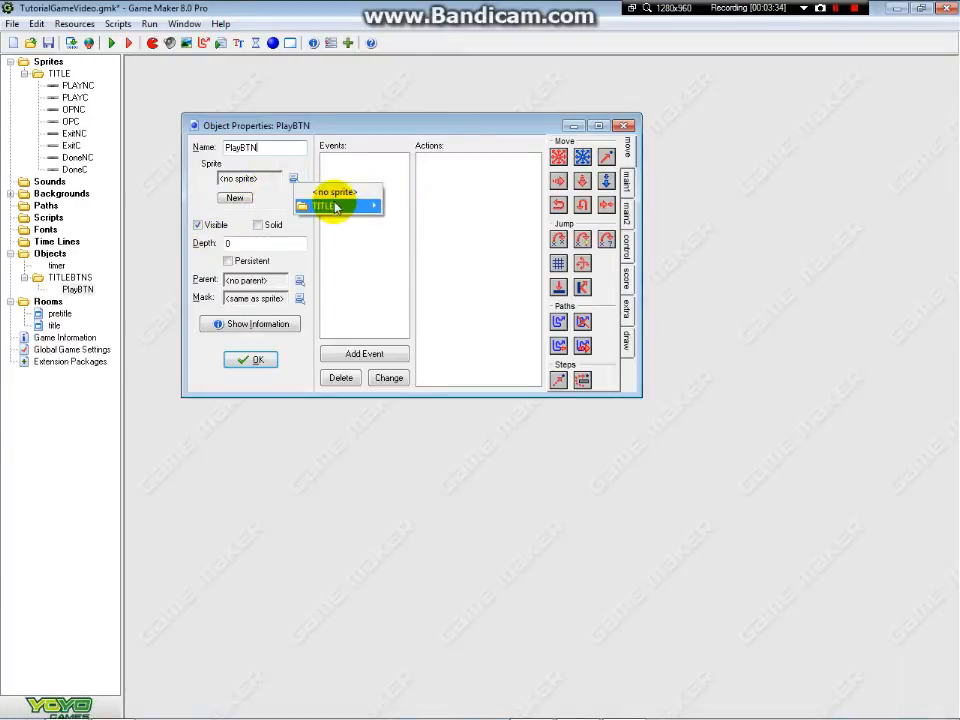
{"action": "mouse_move", "coordinate": [335, 206]}
{"action": "left_click", "coordinate": [413, 206]}
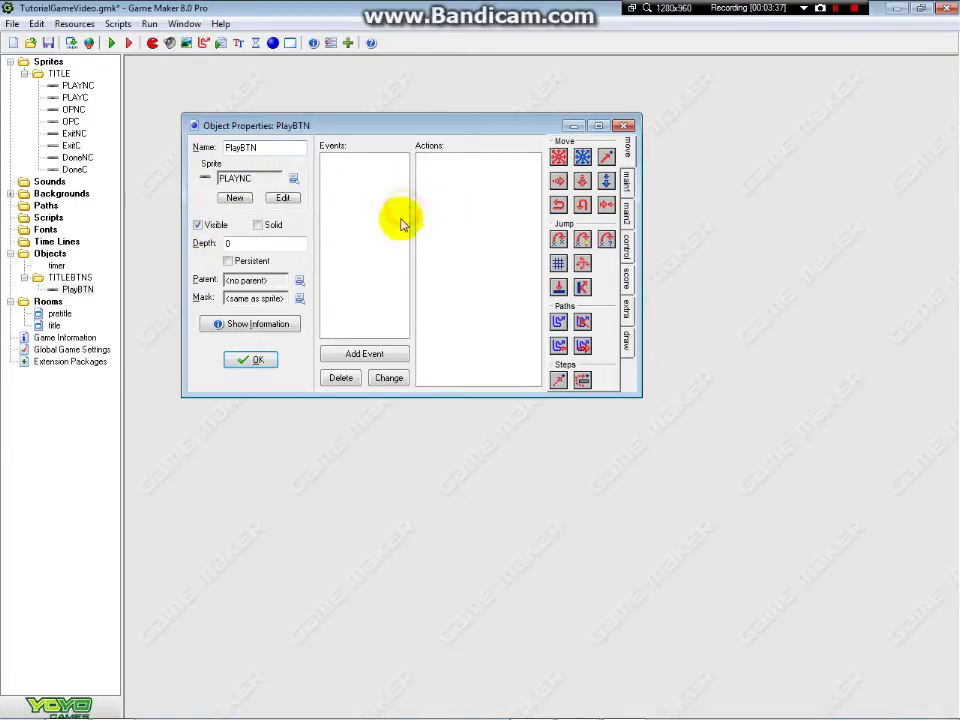
Add a Mouse Left Button event to PlayBTN.
{"action": "left_click", "coordinate": [364, 353]}
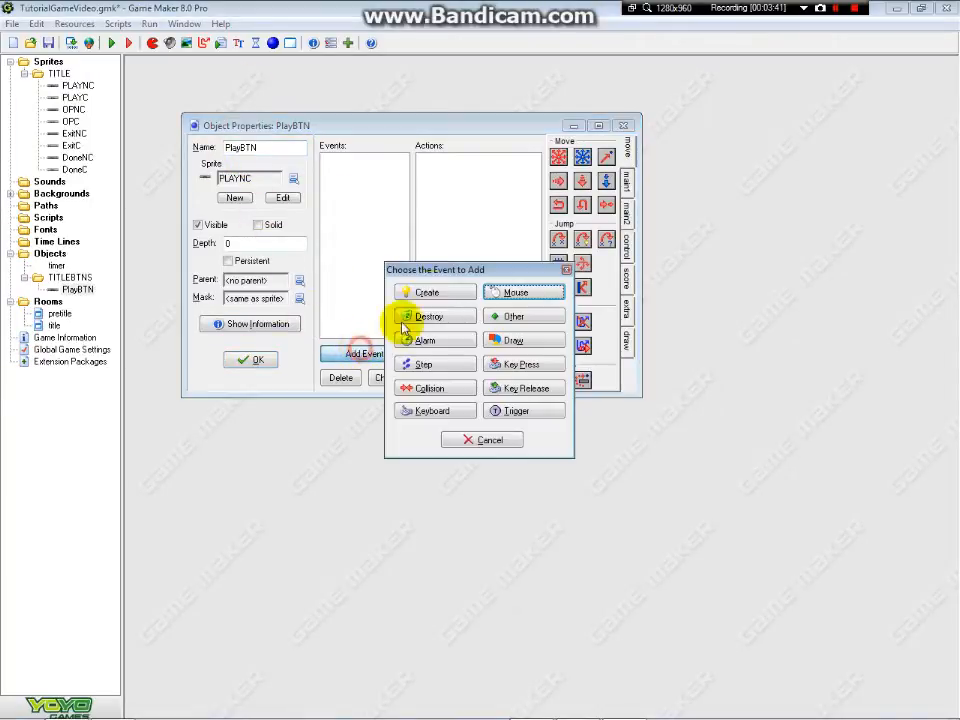
{"action": "left_click", "coordinate": [524, 293]}
{"action": "left_click", "coordinate": [580, 302]}
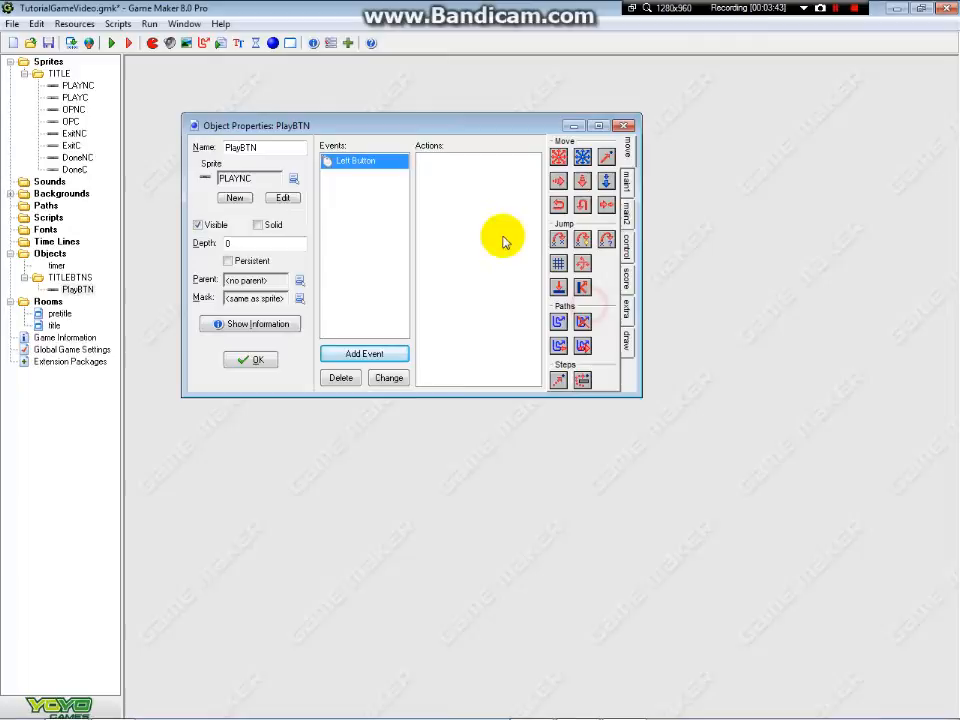
Drag a Go to room action into the event, then cancel it for lack of a target room.
{"action": "left_click", "coordinate": [630, 183]}
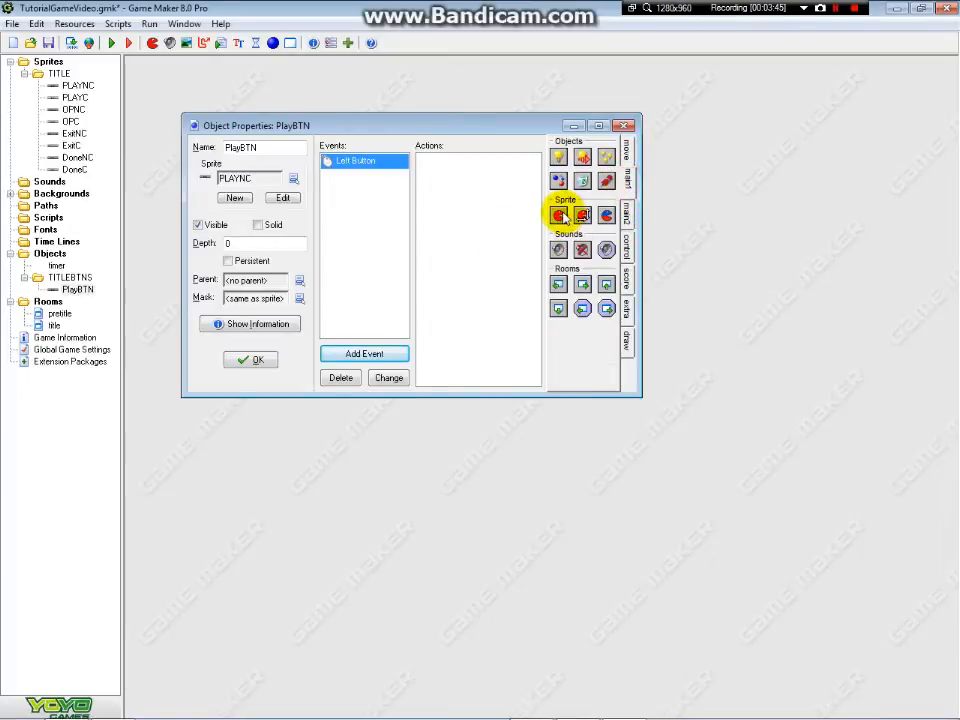
{"action": "left_click_drag", "start_coordinate": [558, 308], "coordinate": [471, 250]}
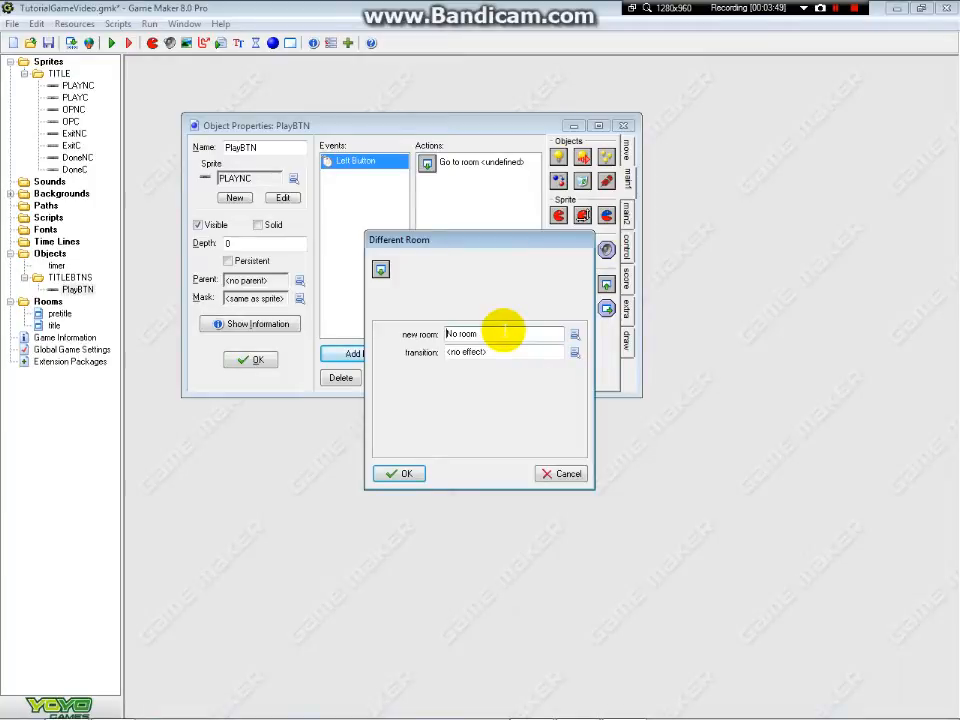
{"action": "left_click", "coordinate": [558, 474]}
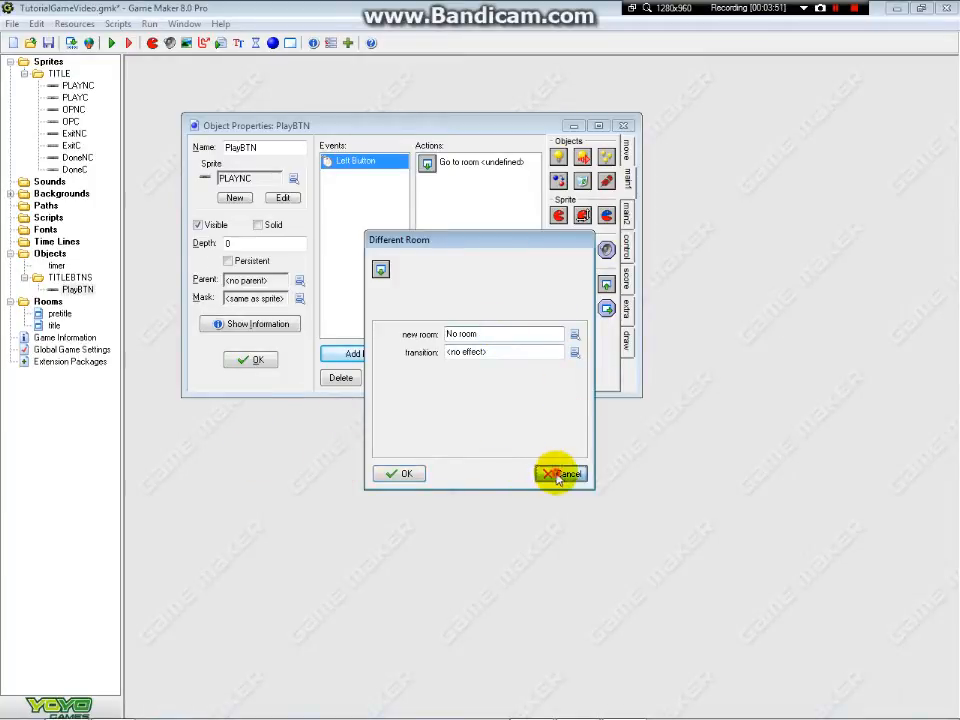
Create two new rooms, room2 and room3.
{"action": "right_click", "coordinate": [38, 303]}
{"action": "left_click", "coordinate": [75, 305]}
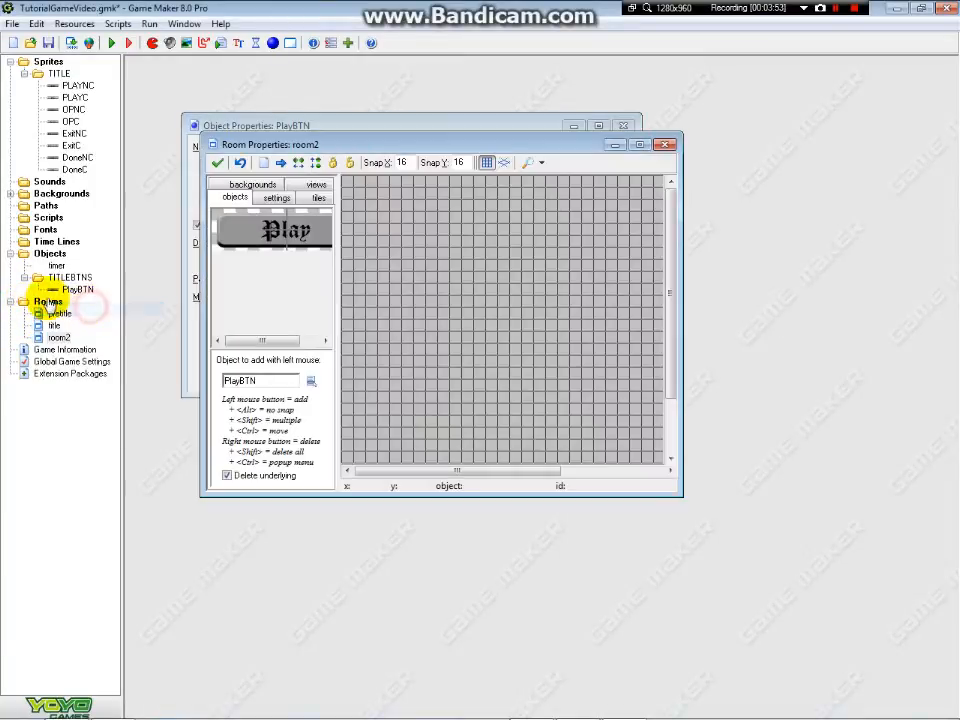
{"action": "right_click", "coordinate": [48, 301]}
{"action": "left_click", "coordinate": [150, 306]}
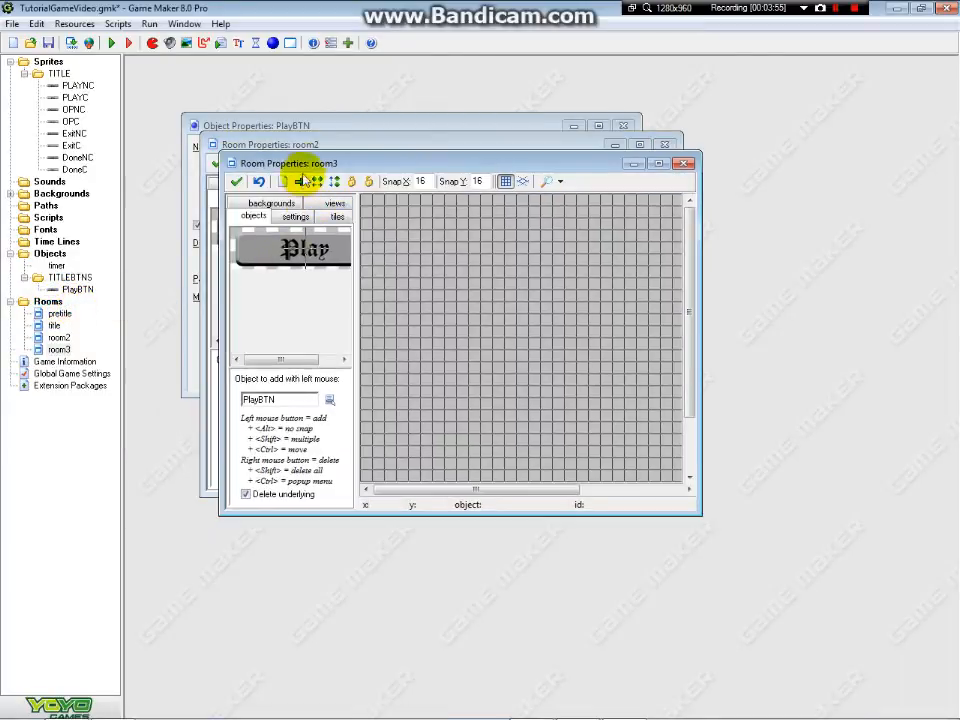
{"action": "left_click_drag", "start_coordinate": [300, 148], "coordinate": [415, 243]}
Adjust the width setting of room3 and room2 and save both rooms.
{"action": "left_click", "coordinate": [390, 291]}
{"action": "double_click", "coordinate": [397, 366]}
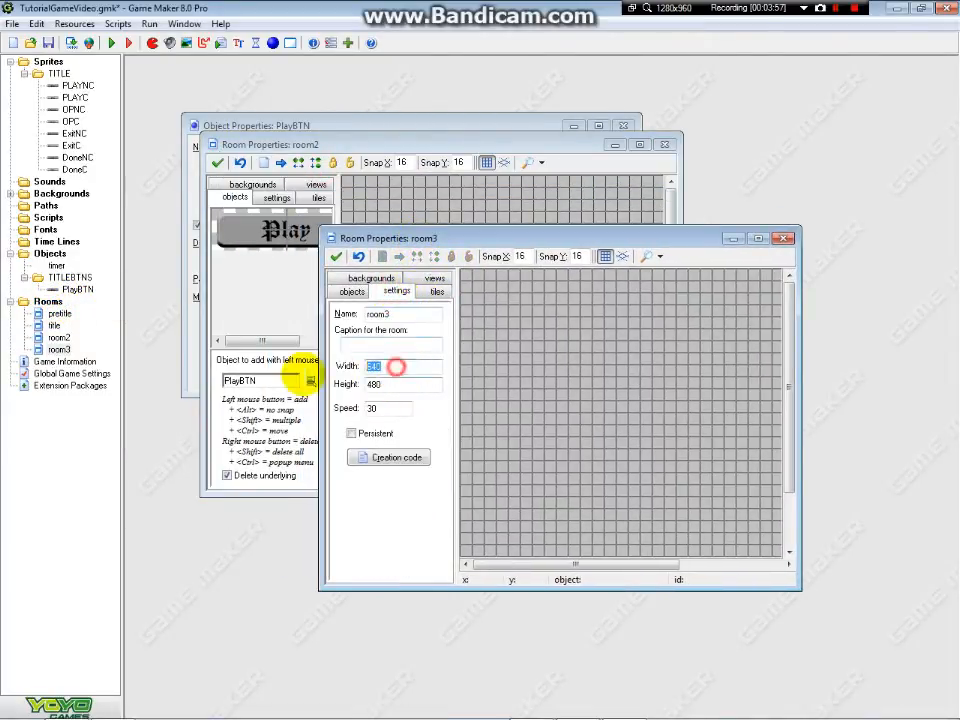
{"action": "type", "text": "720"}
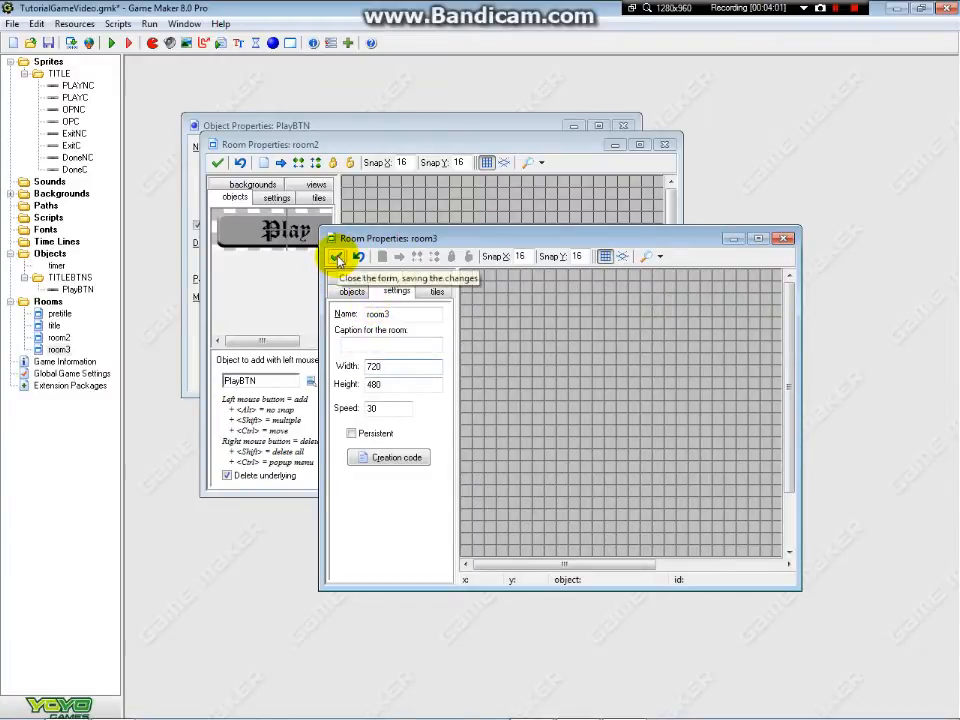
{"action": "left_click", "coordinate": [337, 258]}
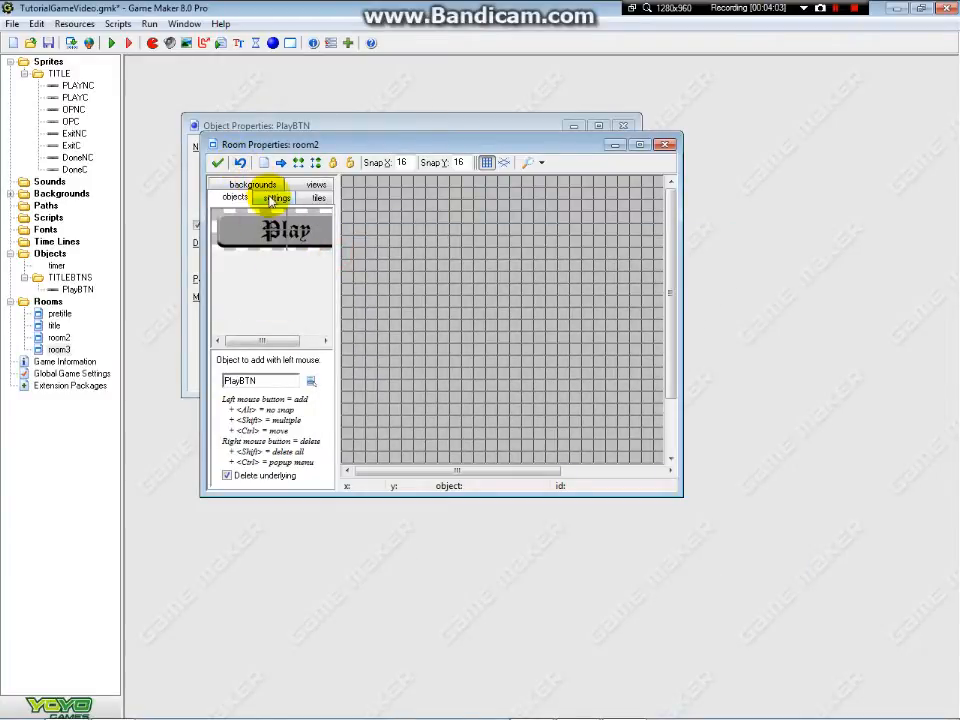
{"action": "left_click", "coordinate": [278, 197]}
{"action": "double_click", "coordinate": [285, 271]}
{"action": "type", "text": "720"}
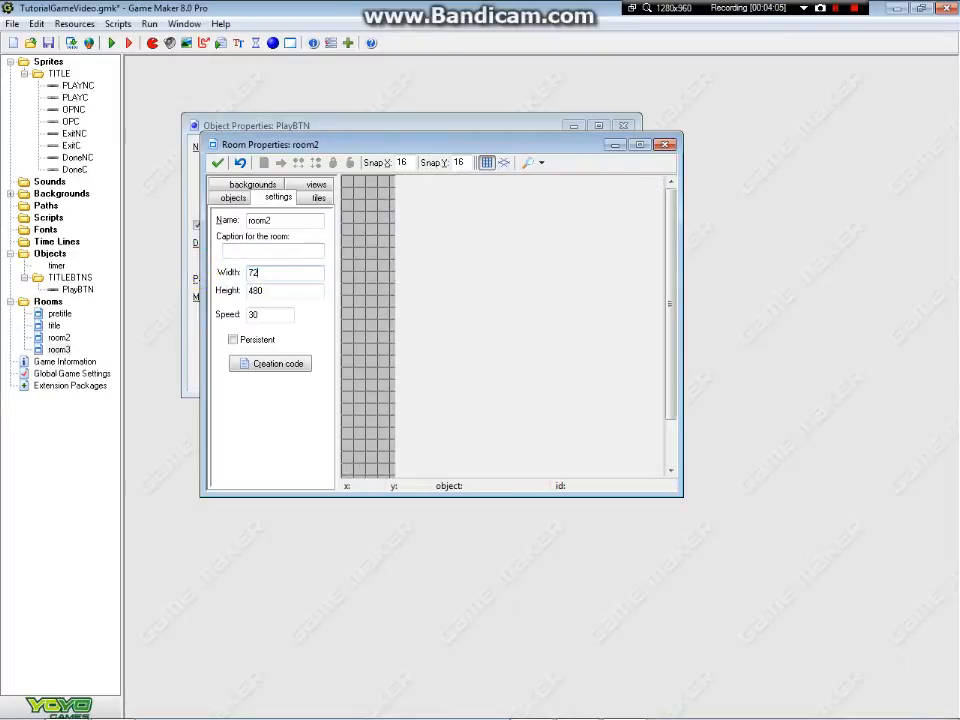
{"action": "left_click", "coordinate": [218, 162]}
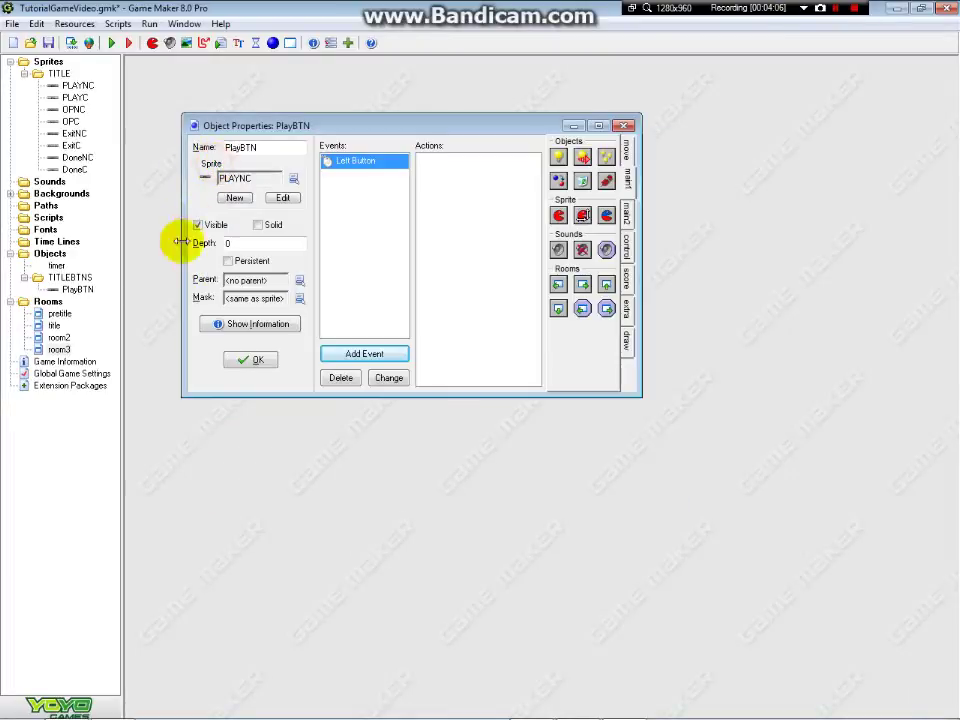
Rename the two new rooms to level1 and options.
{"action": "right_click", "coordinate": [60, 340]}
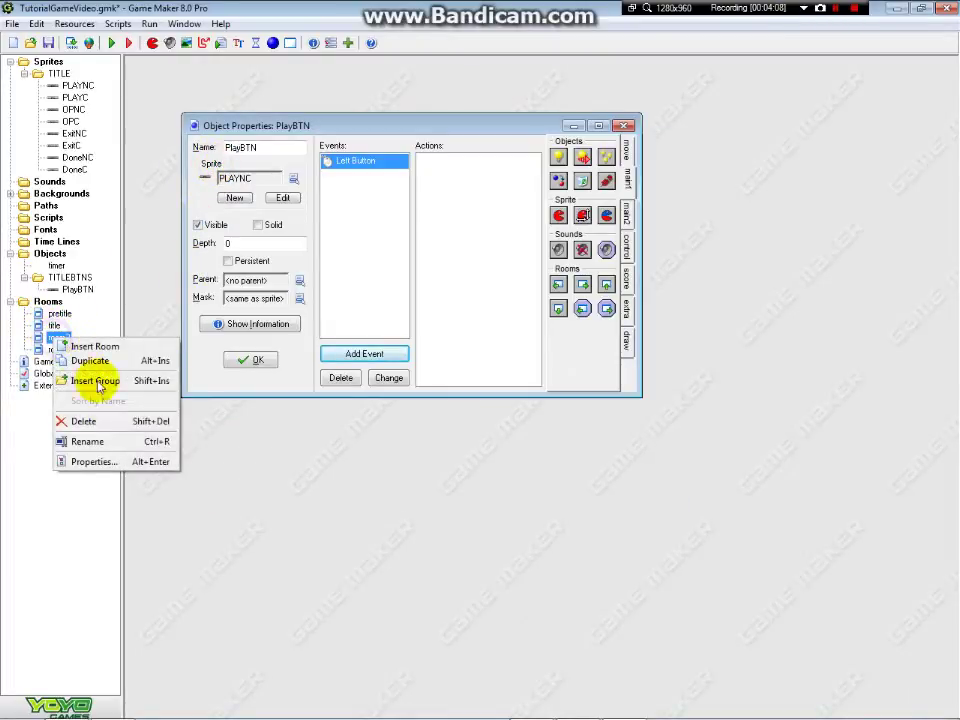
{"action": "left_click", "coordinate": [99, 443]}
{"action": "type", "text": "level1"}
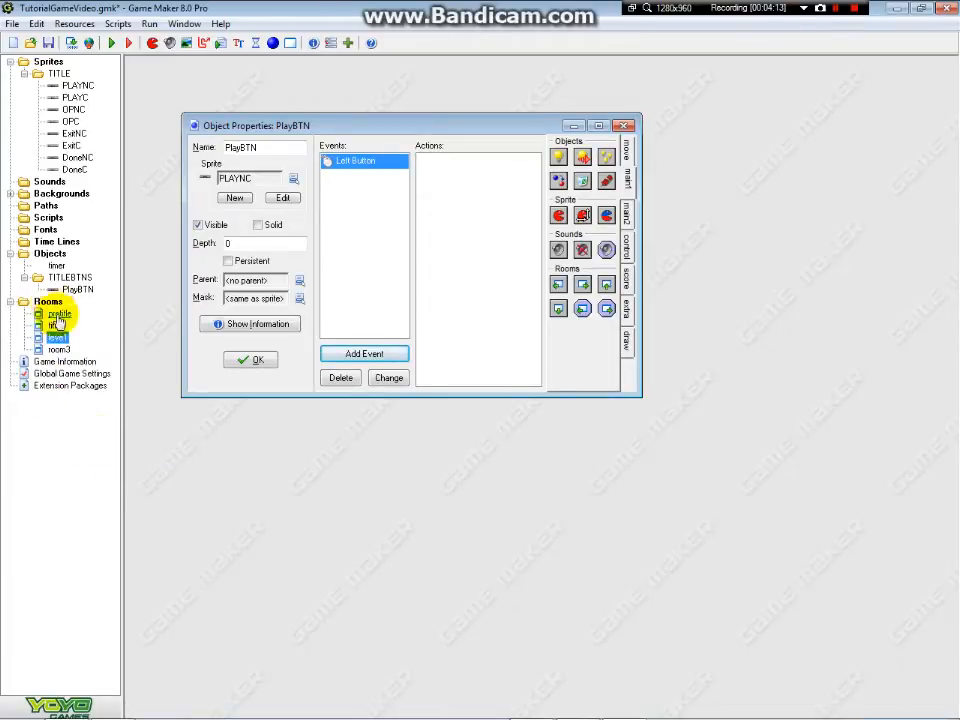
{"action": "right_click", "coordinate": [58, 349]}
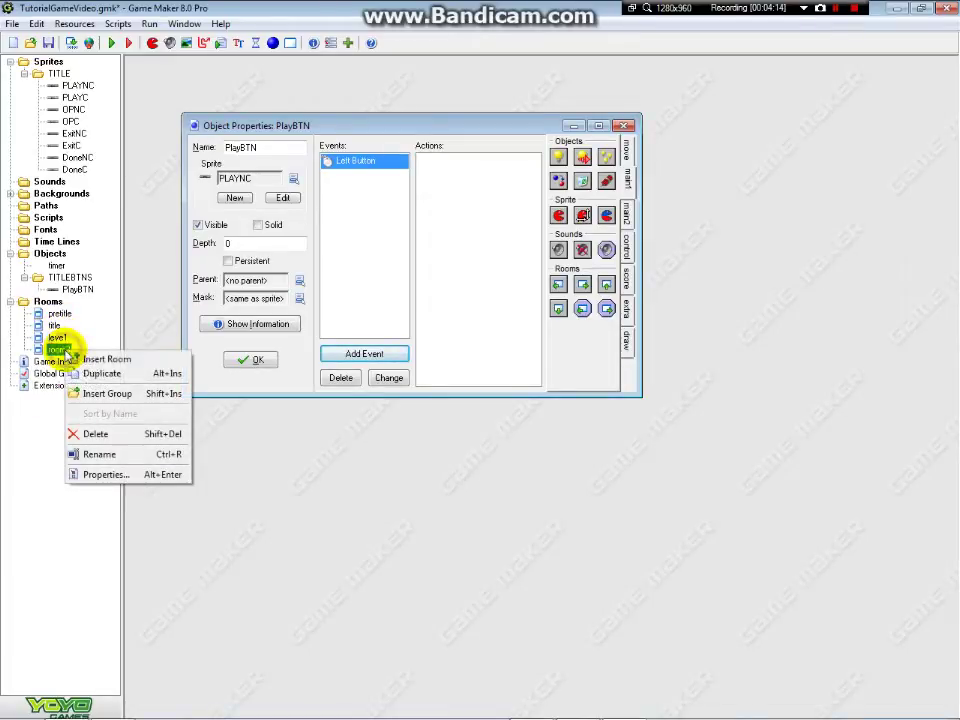
{"action": "left_click", "coordinate": [99, 453]}
{"action": "type", "text": "options"}
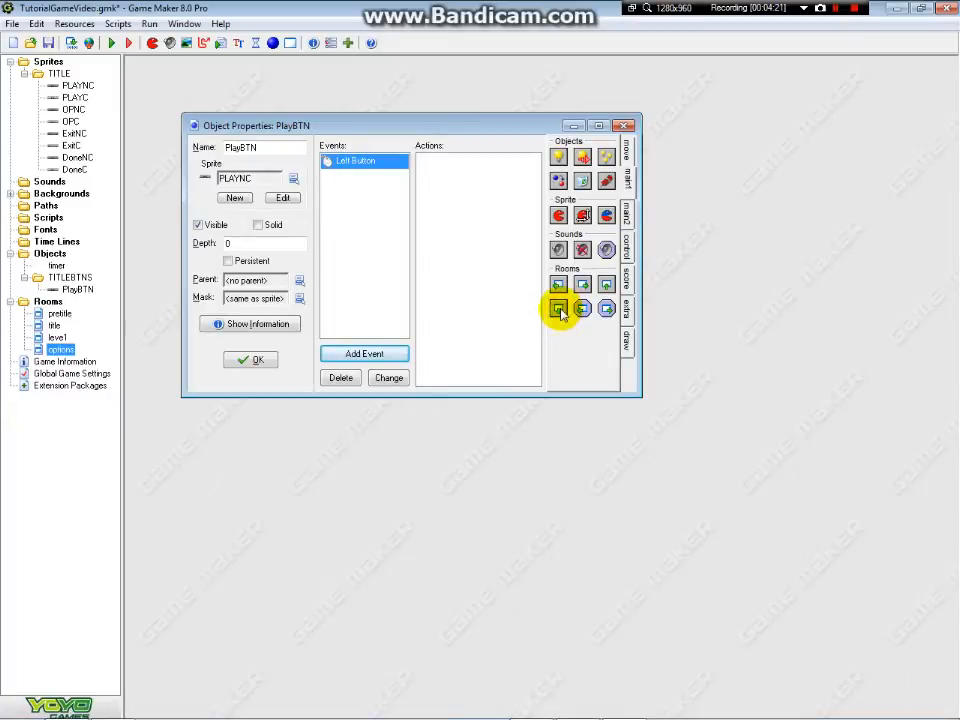
Give PlayBTN's Left Button event a go-to-room action targeting level1.
{"action": "left_click_drag", "start_coordinate": [558, 309], "coordinate": [471, 289]}
{"action": "left_click", "coordinate": [575, 334]}
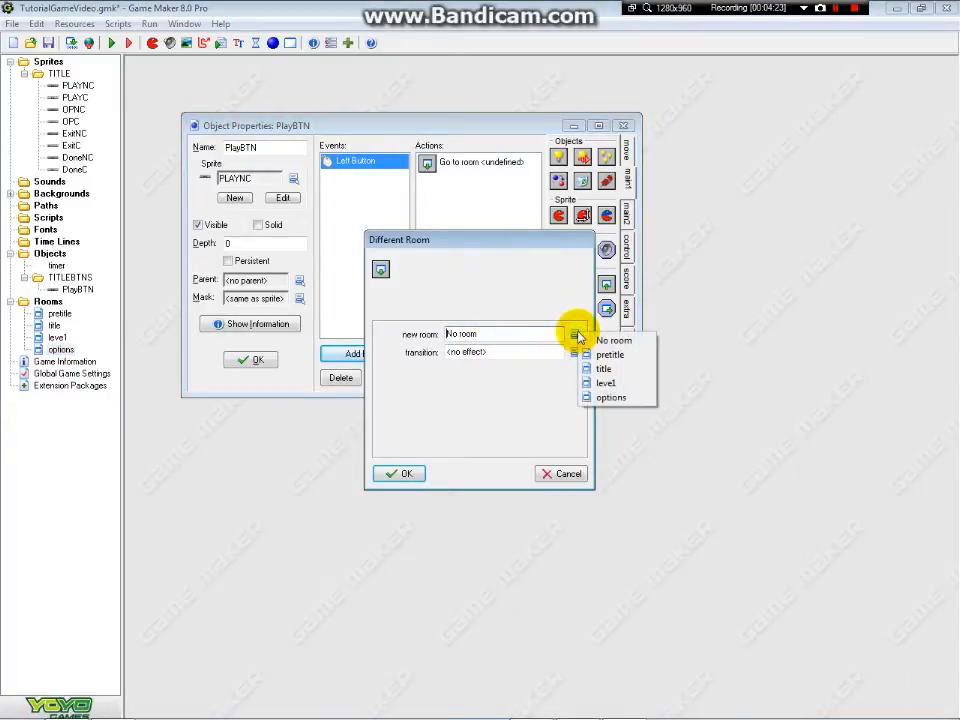
{"action": "left_click", "coordinate": [606, 383]}
{"action": "left_click", "coordinate": [399, 473]}
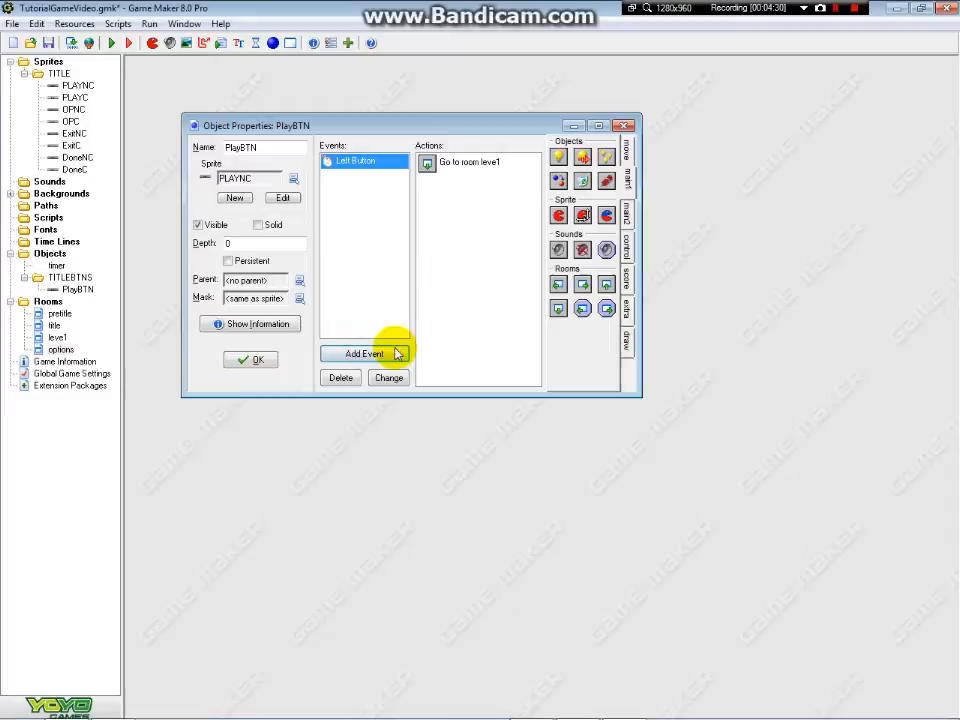
{"action": "left_click", "coordinate": [626, 218]}
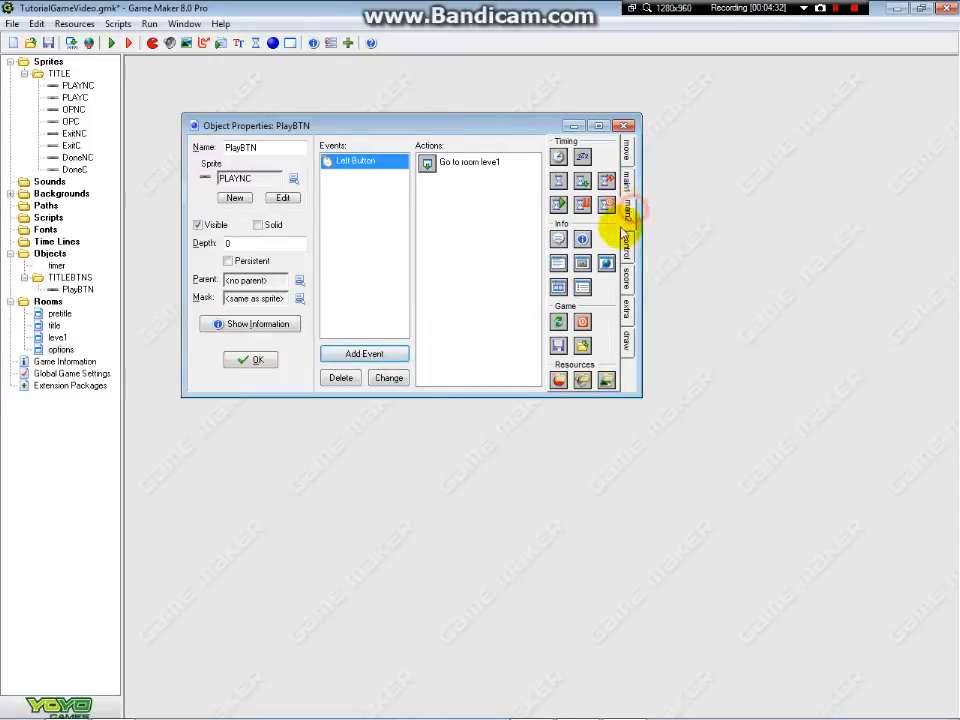
{"action": "left_click", "coordinate": [411, 352]}
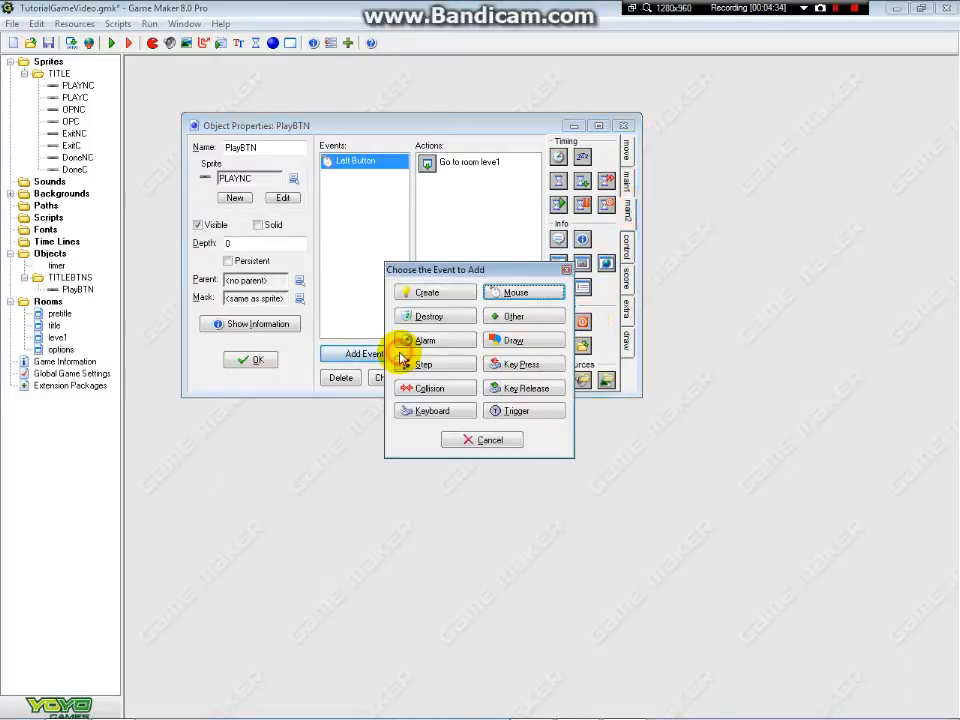
Add Mouse Enter and Mouse Leave events to PlayBTN.
{"action": "left_click", "coordinate": [515, 293]}
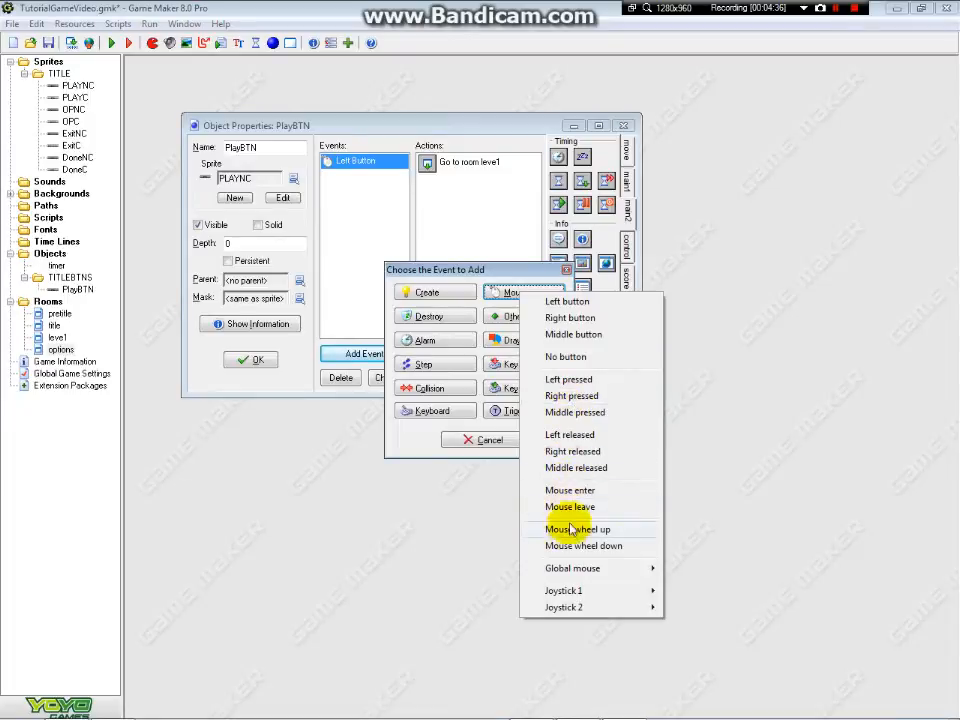
{"action": "left_click", "coordinate": [570, 490]}
{"action": "left_click", "coordinate": [364, 353]}
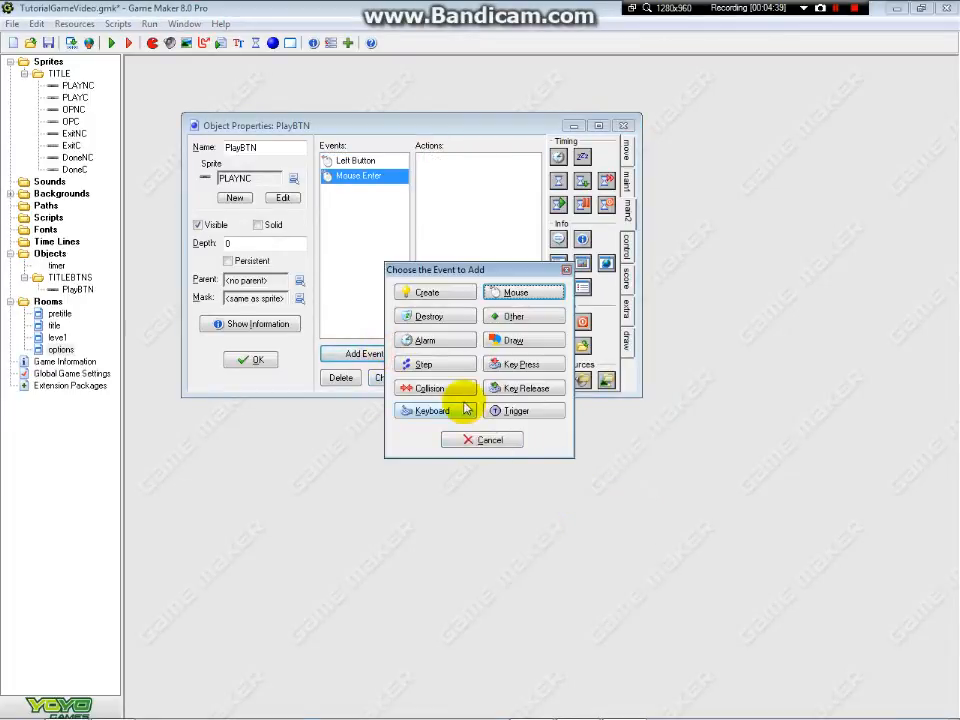
{"action": "left_click", "coordinate": [537, 293]}
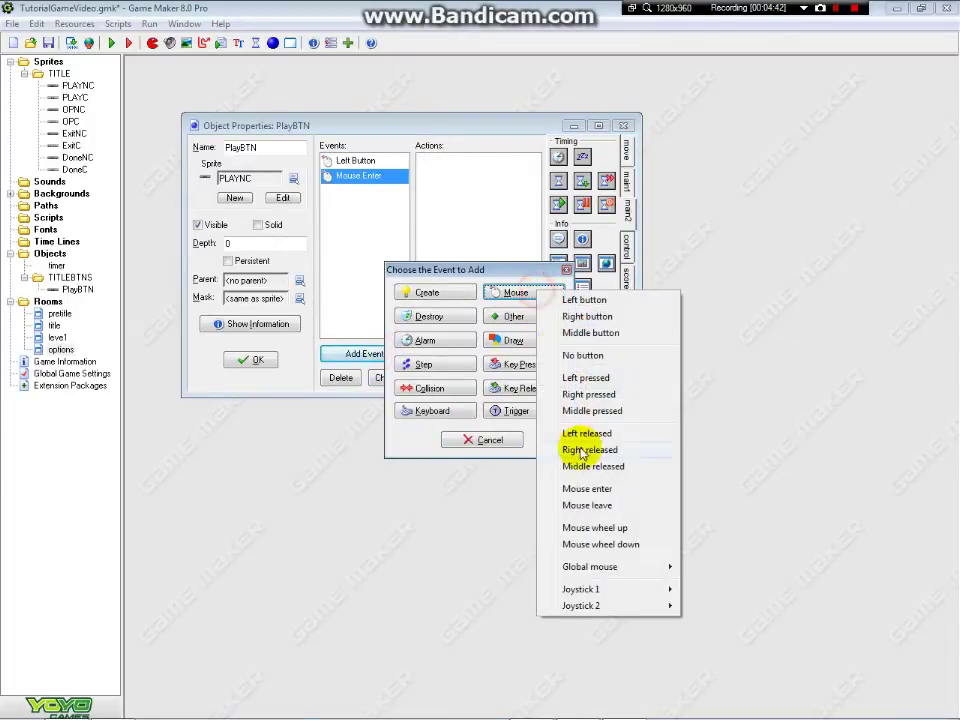
{"action": "left_click", "coordinate": [594, 506]}
Make Mouse Enter change PlayBTN's sprite to PLAYC.
{"action": "left_click", "coordinate": [378, 178]}
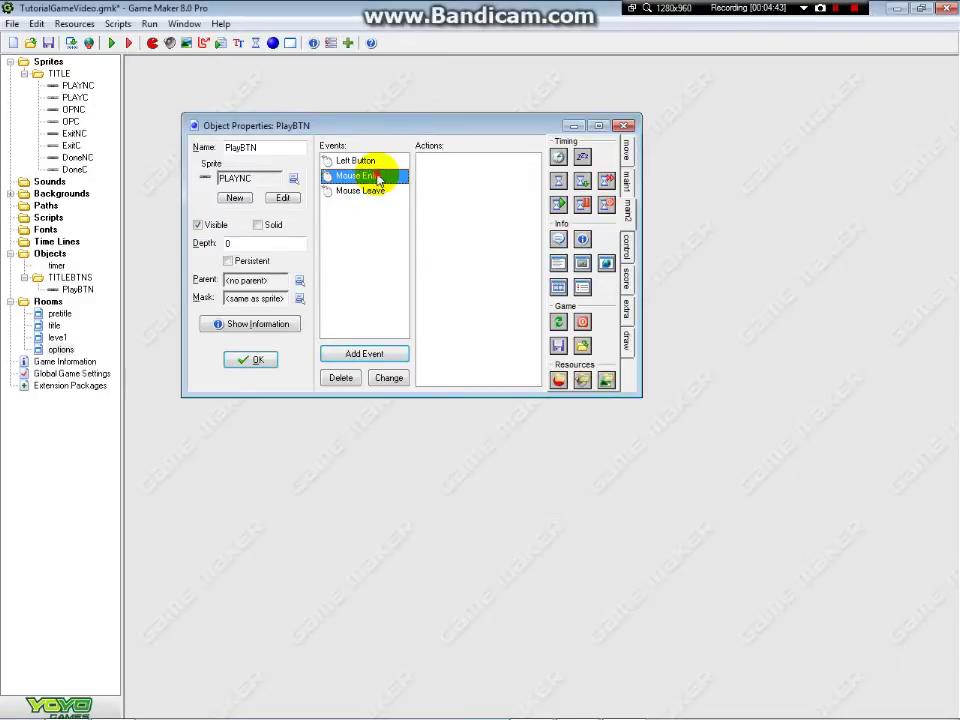
{"action": "left_click", "coordinate": [632, 207]}
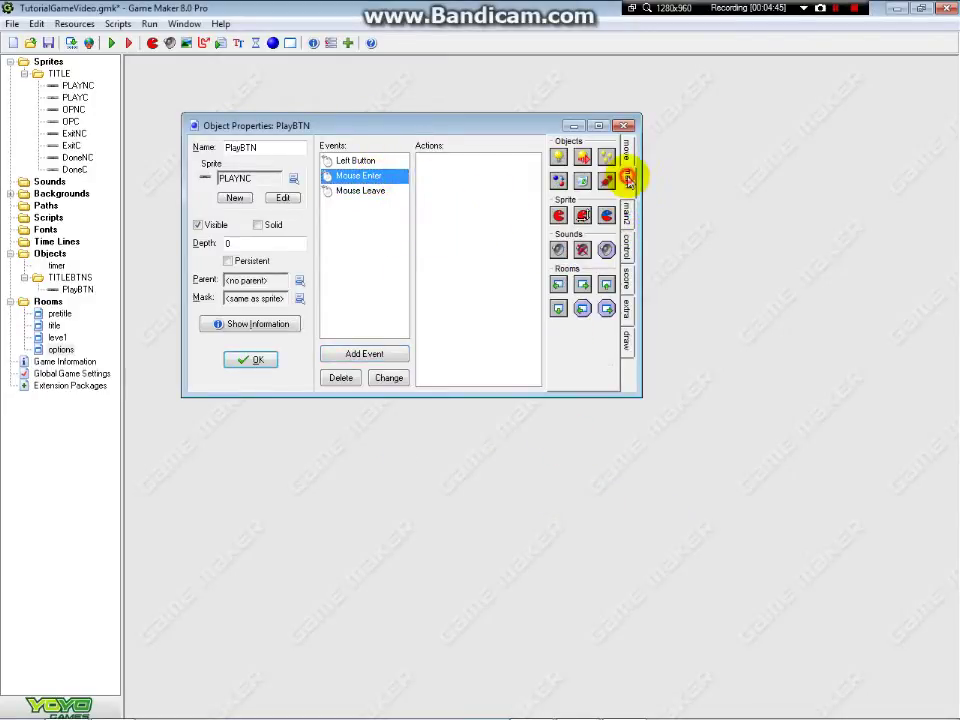
{"action": "left_click", "coordinate": [561, 215]}
{"action": "left_click", "coordinate": [574, 336]}
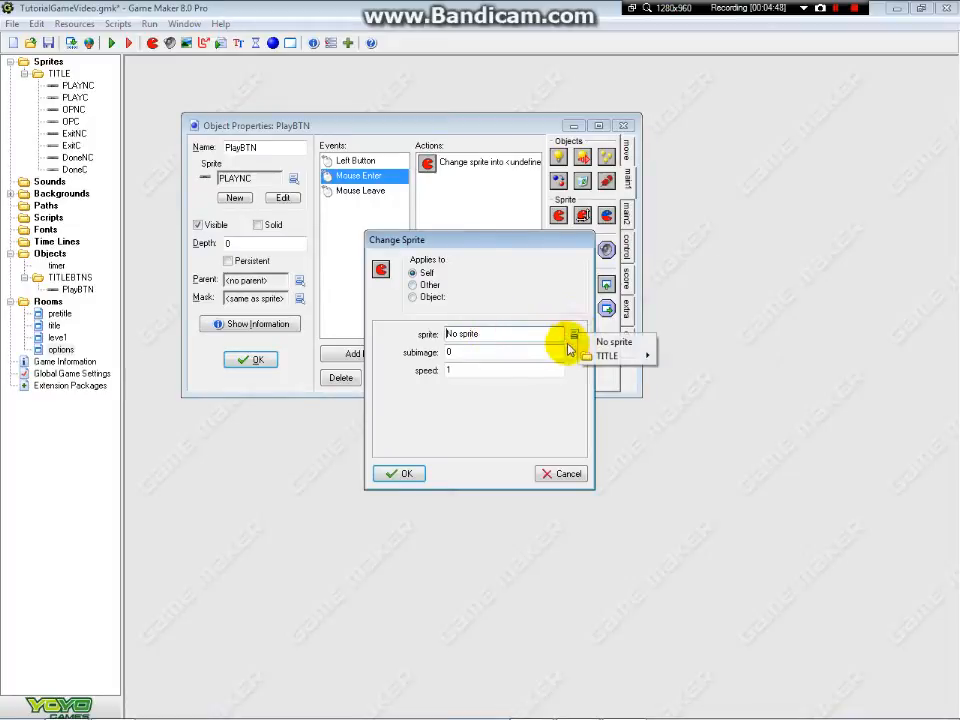
{"action": "mouse_move", "coordinate": [610, 356]}
{"action": "left_click", "coordinate": [690, 367]}
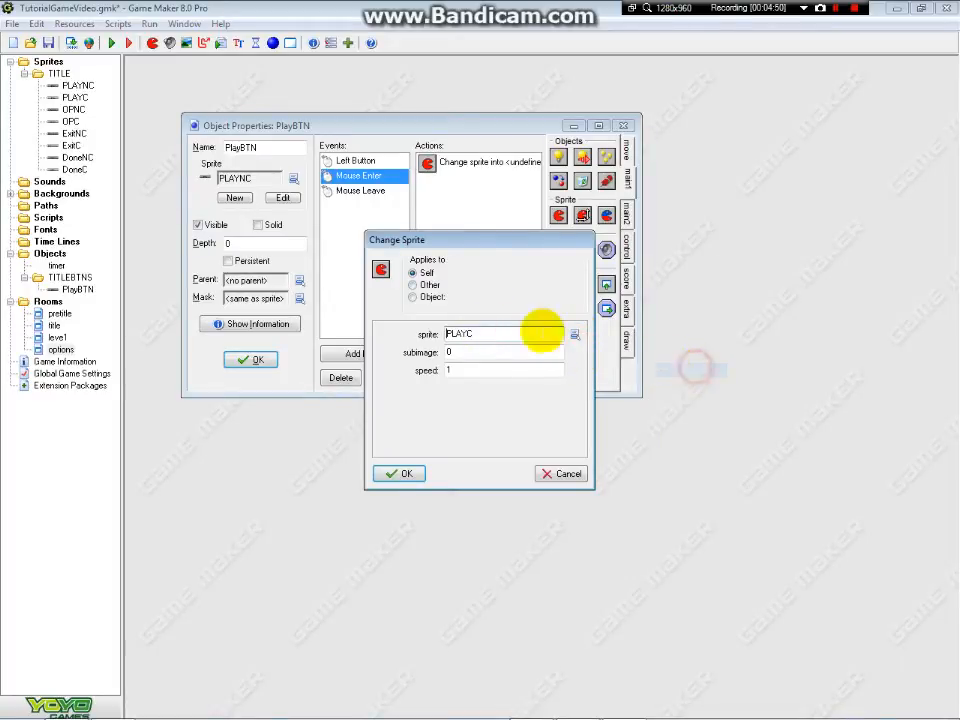
{"action": "left_click", "coordinate": [400, 473]}
Make Mouse Leave change PlayBTN's sprite back to PLAYNC.
{"action": "left_click", "coordinate": [360, 190]}
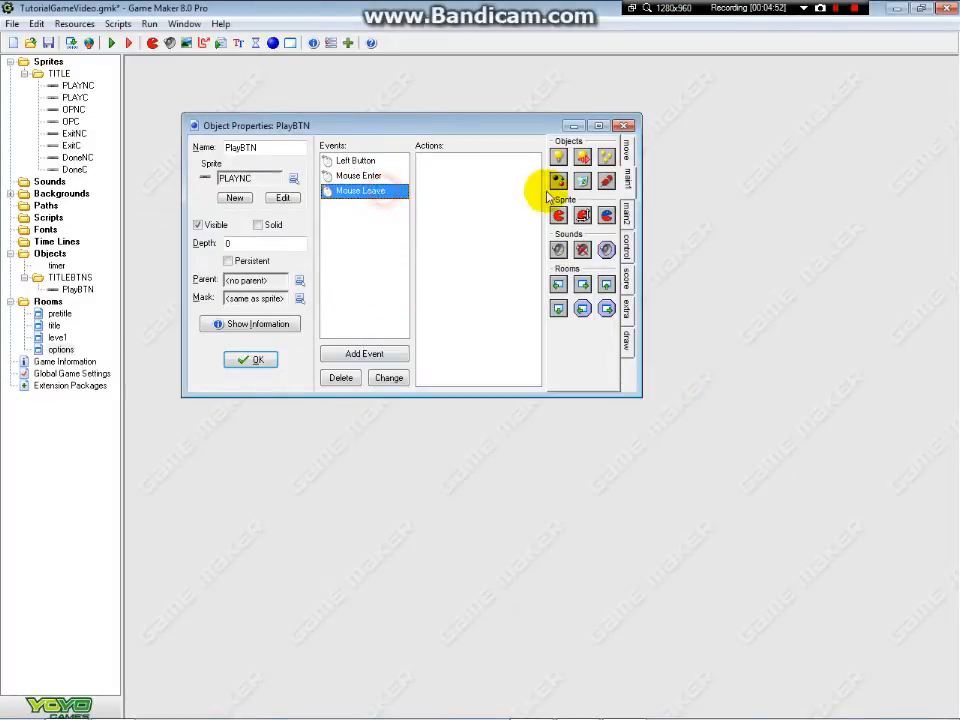
{"action": "left_click", "coordinate": [559, 215]}
{"action": "left_click", "coordinate": [574, 334]}
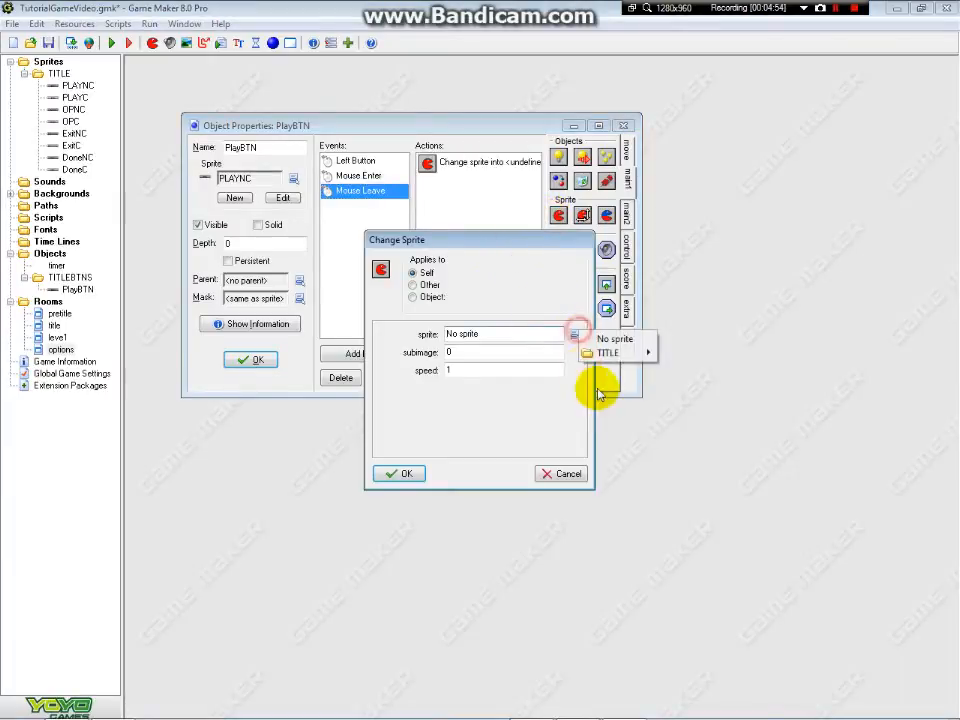
{"action": "mouse_move", "coordinate": [612, 352]}
{"action": "left_click", "coordinate": [686, 353]}
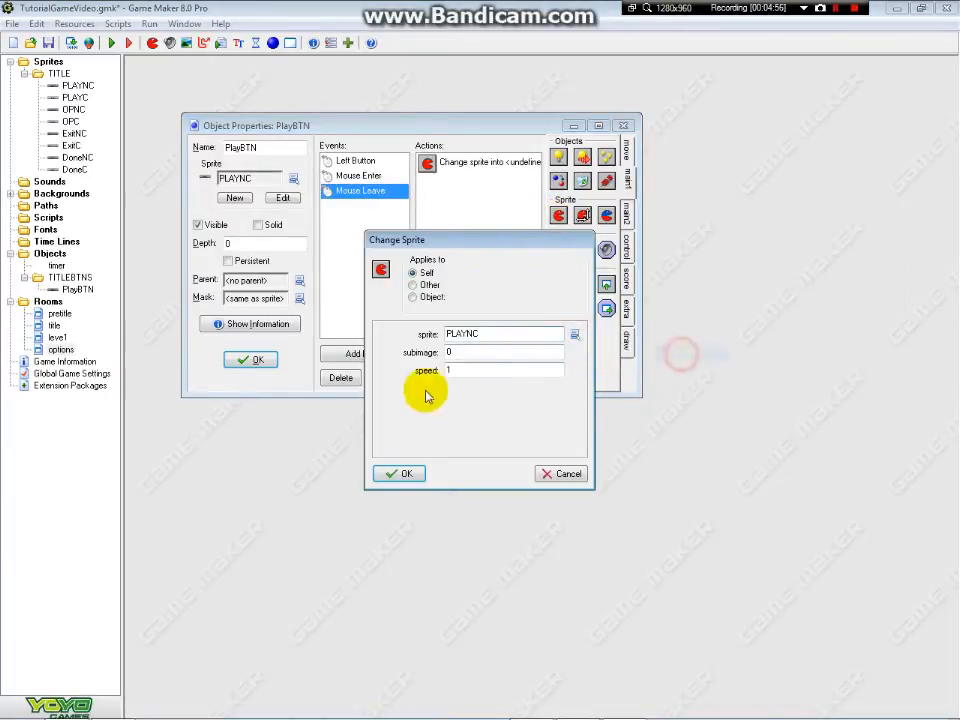
{"action": "left_click", "coordinate": [400, 473]}
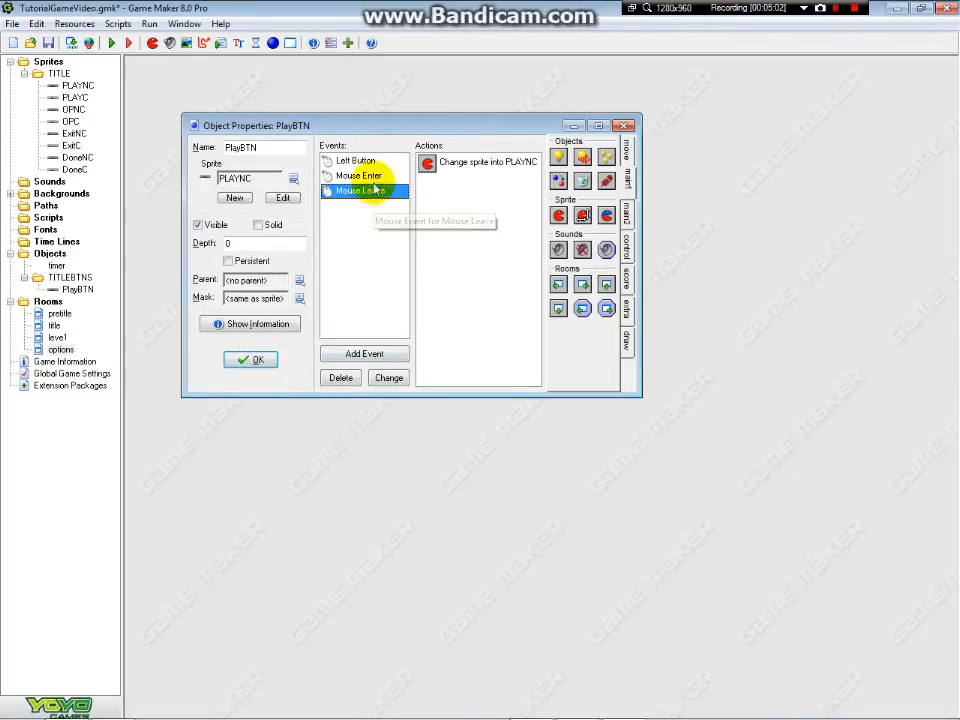
Review PlayBTN's Left Button, Mouse Enter and Mouse Leave actions as reference for OPBTN and ExitBTN.
{"action": "left_click", "coordinate": [355, 160]}
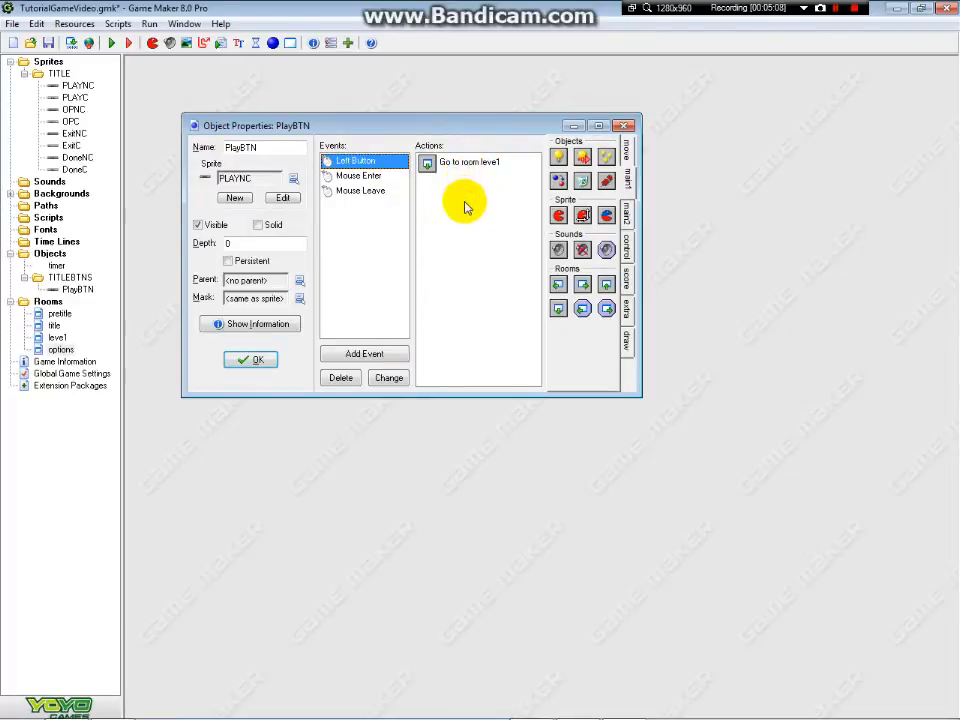
{"action": "left_click", "coordinate": [628, 215]}
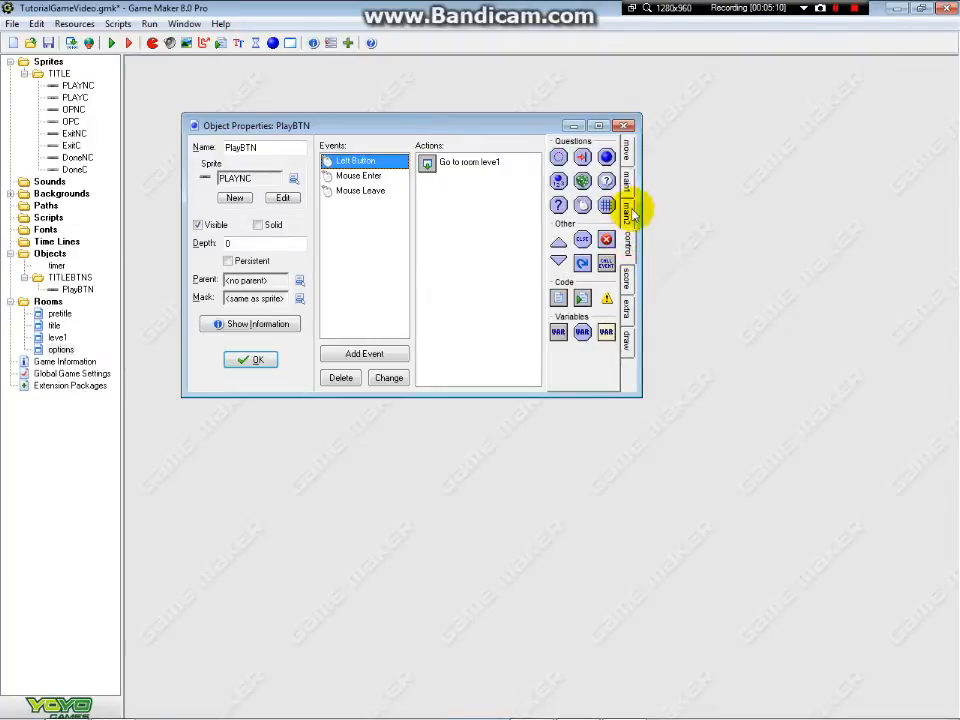
{"action": "left_click", "coordinate": [629, 205]}
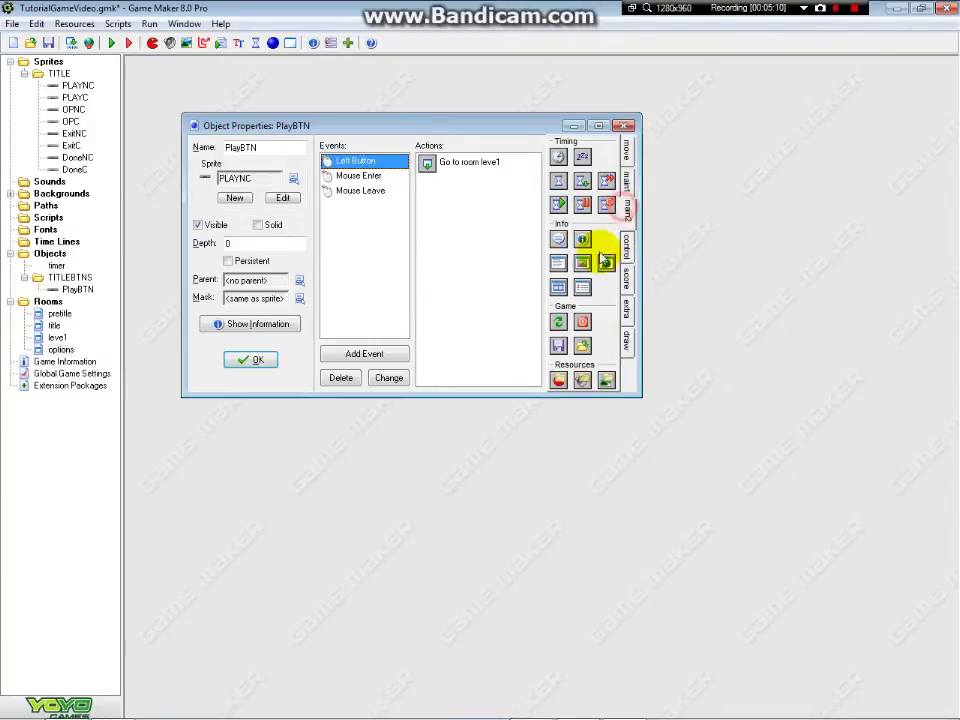
{"action": "left_click", "coordinate": [360, 190]}
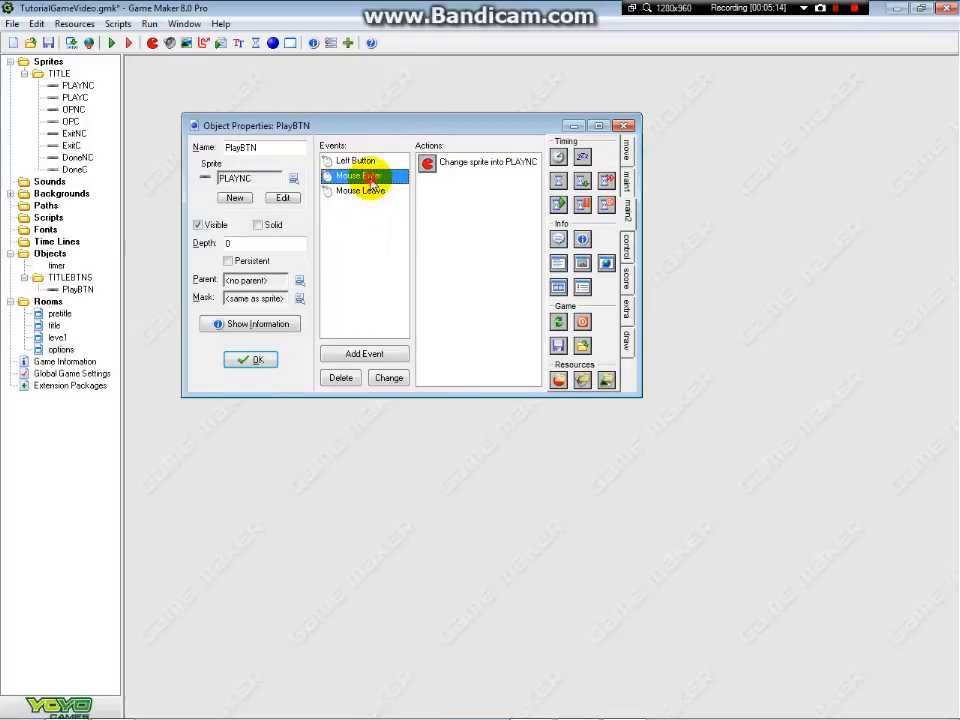
{"action": "left_click", "coordinate": [370, 190]}
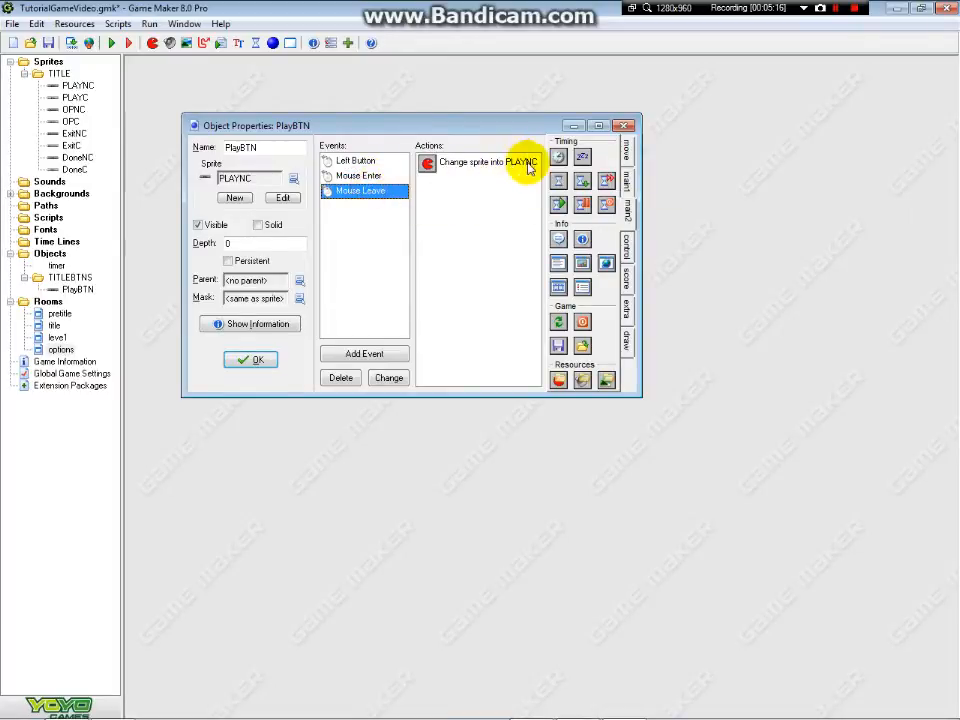
{"action": "left_click", "coordinate": [358, 176]}
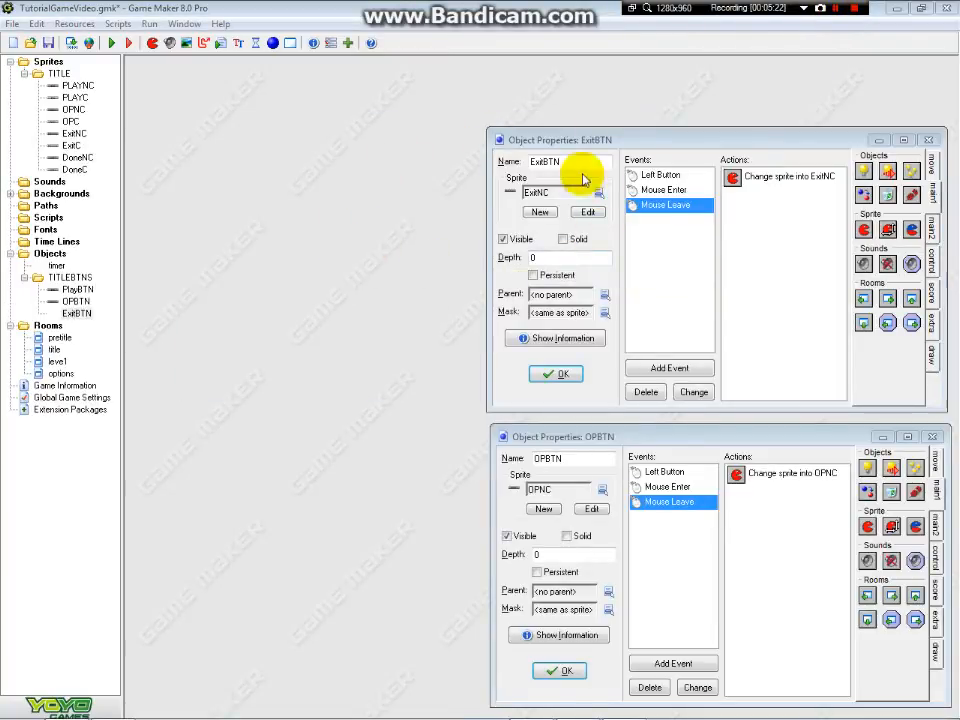
Verify ExitBTN ends the game and OPBTN goes to options, then save and close both objects.
{"action": "left_click", "coordinate": [660, 175]}
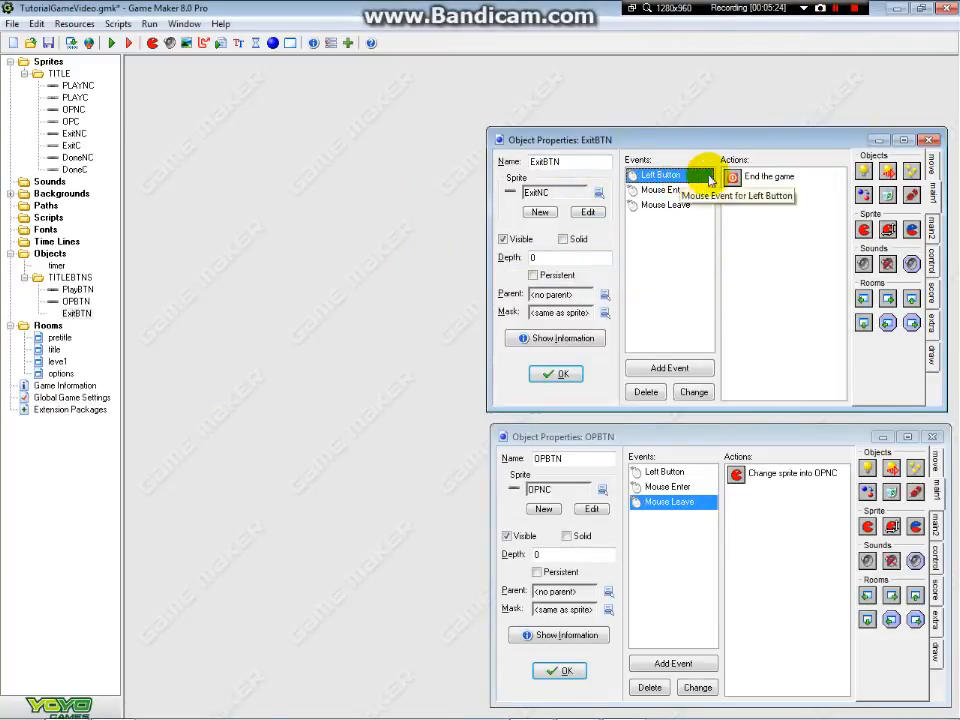
{"action": "left_click", "coordinate": [664, 472]}
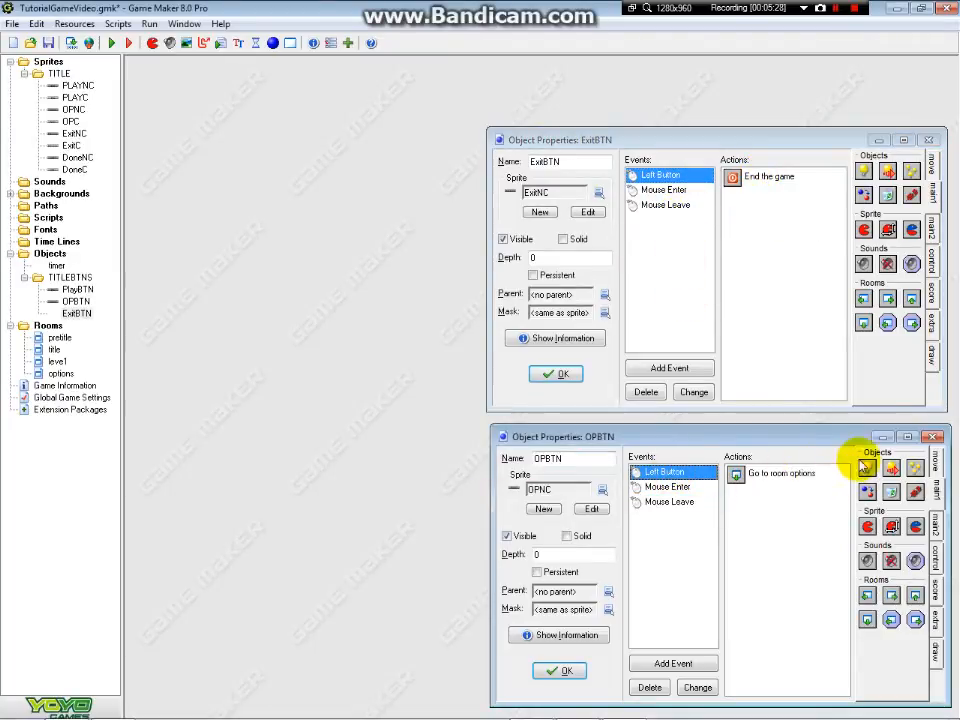
{"action": "left_click", "coordinate": [935, 440]}
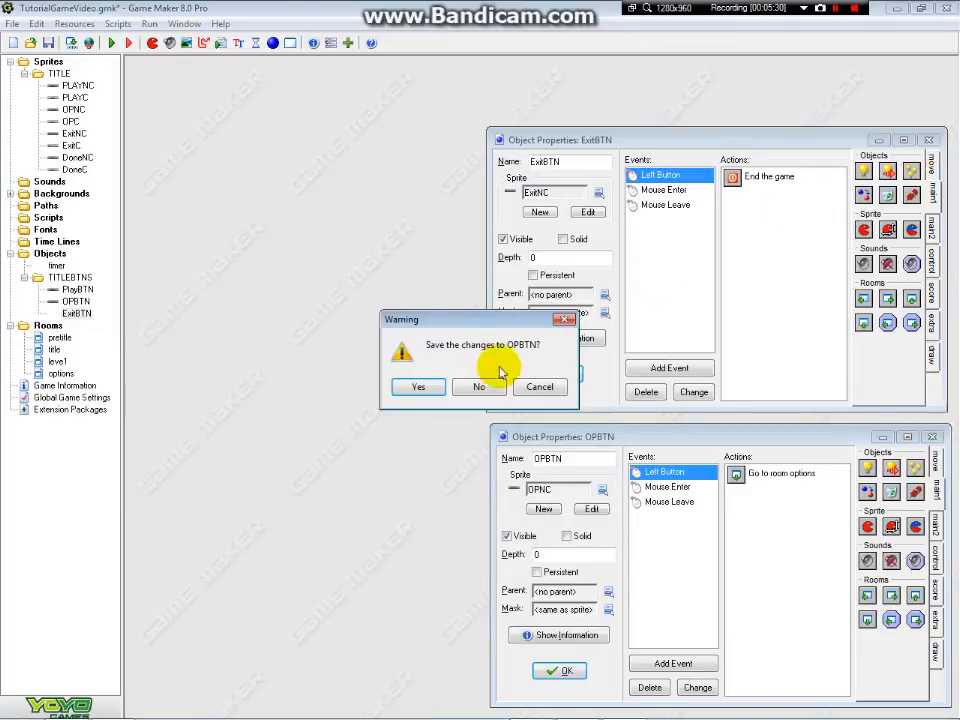
{"action": "left_click", "coordinate": [415, 385]}
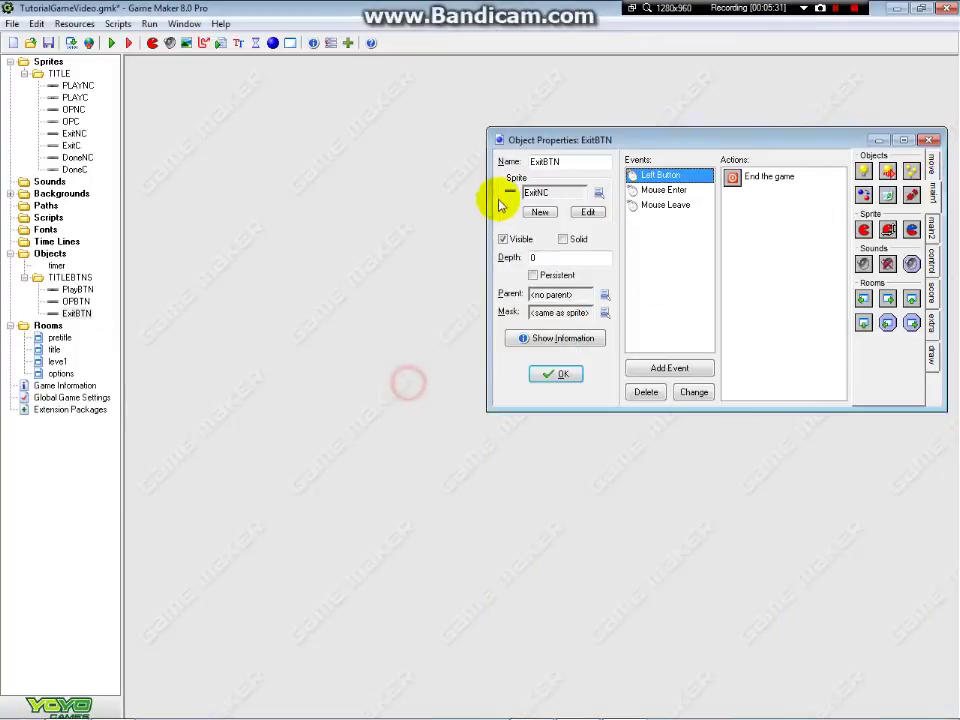
{"action": "left_click", "coordinate": [555, 374]}
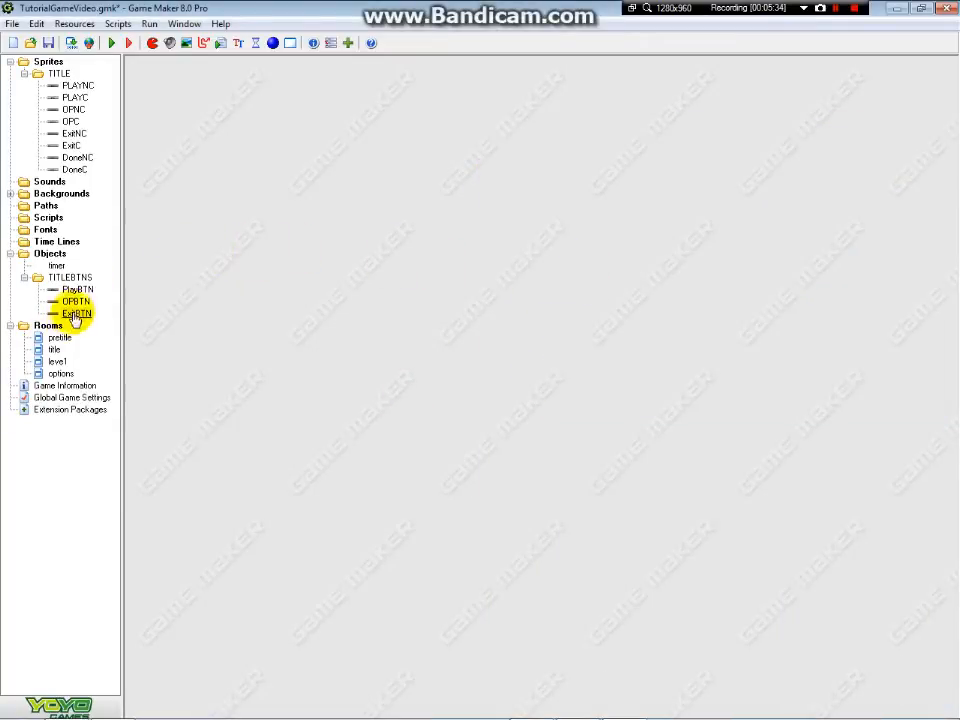
Create a new object in the TITLEBTNS group using the DoneNC sprite.
{"action": "right_click", "coordinate": [68, 277]}
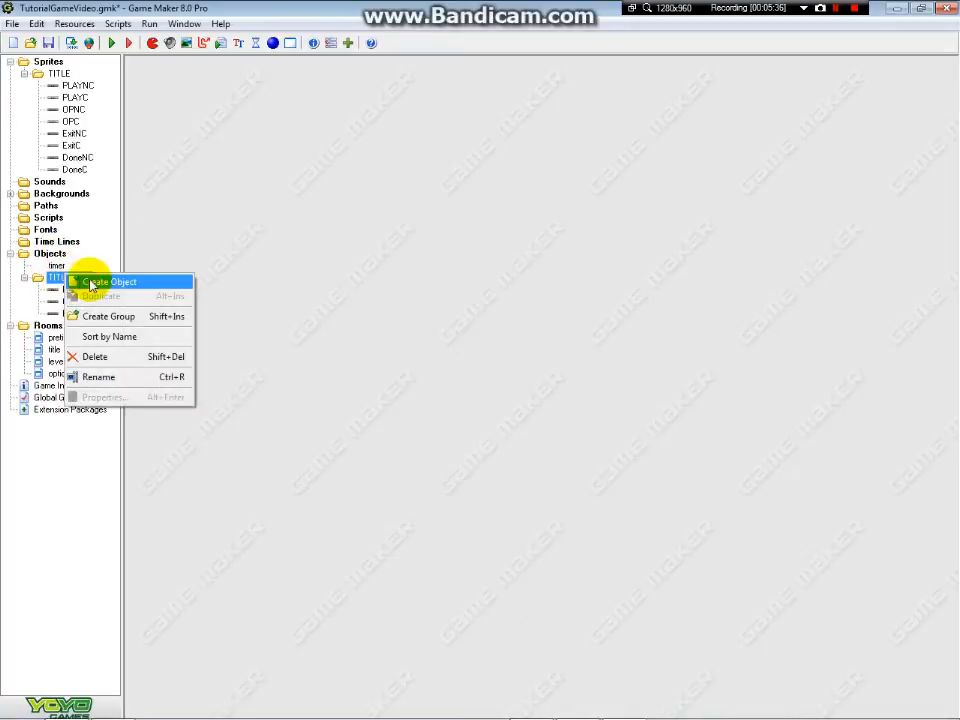
{"action": "left_click", "coordinate": [92, 282]}
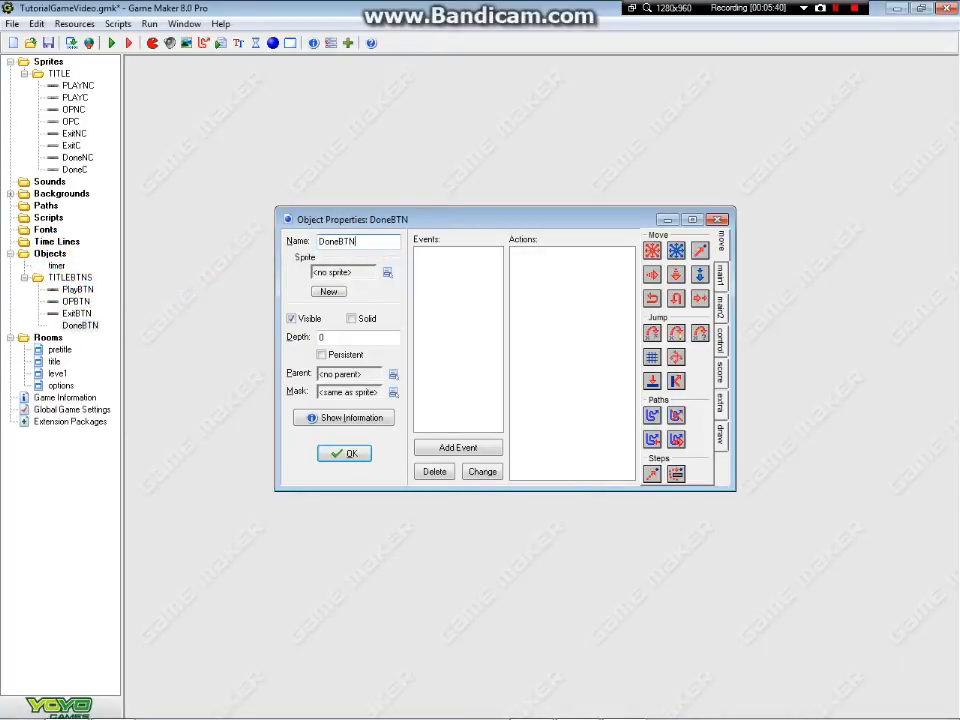
{"action": "left_click", "coordinate": [387, 272]}
{"action": "mouse_move", "coordinate": [421, 301]}
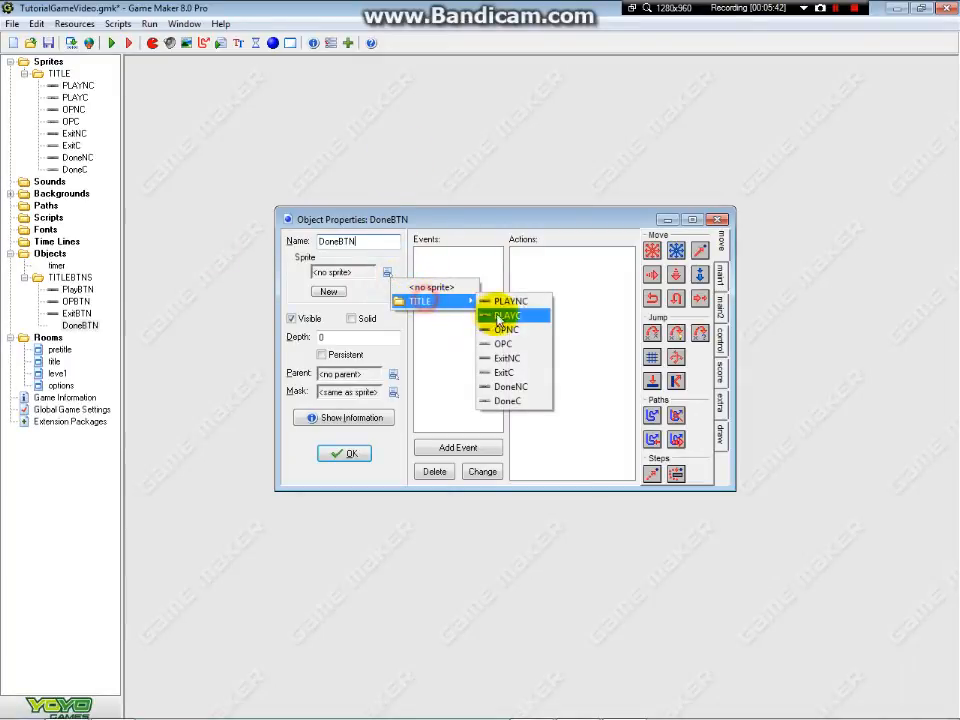
{"action": "left_click", "coordinate": [511, 386]}
Give it a Left Button event that goes to the title room.
{"action": "left_click", "coordinate": [458, 447]}
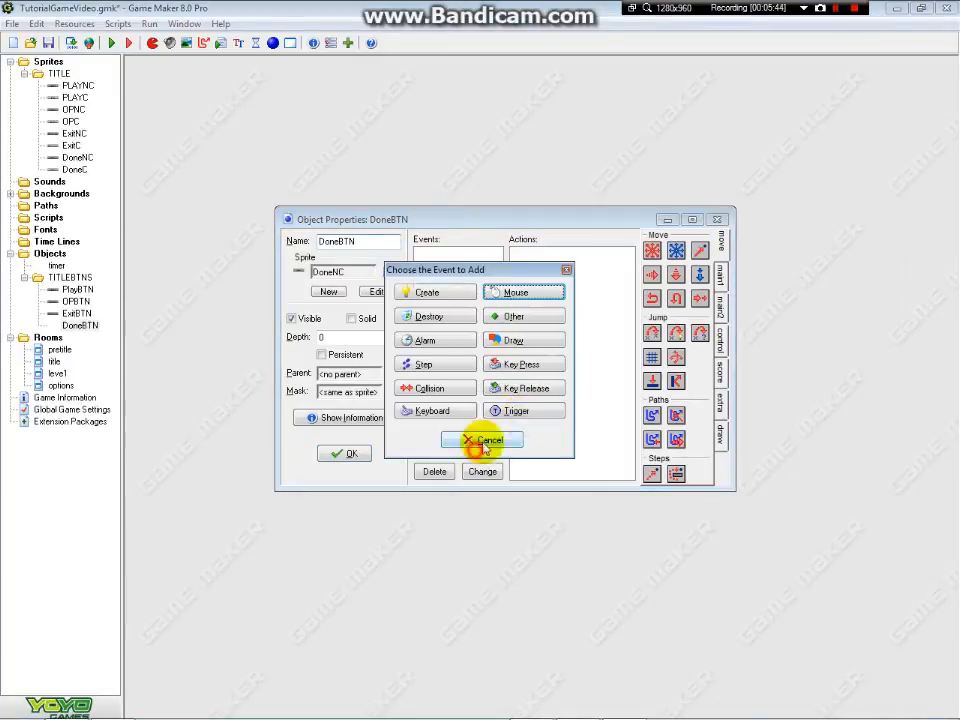
{"action": "left_click", "coordinate": [530, 293]}
{"action": "left_click", "coordinate": [589, 306]}
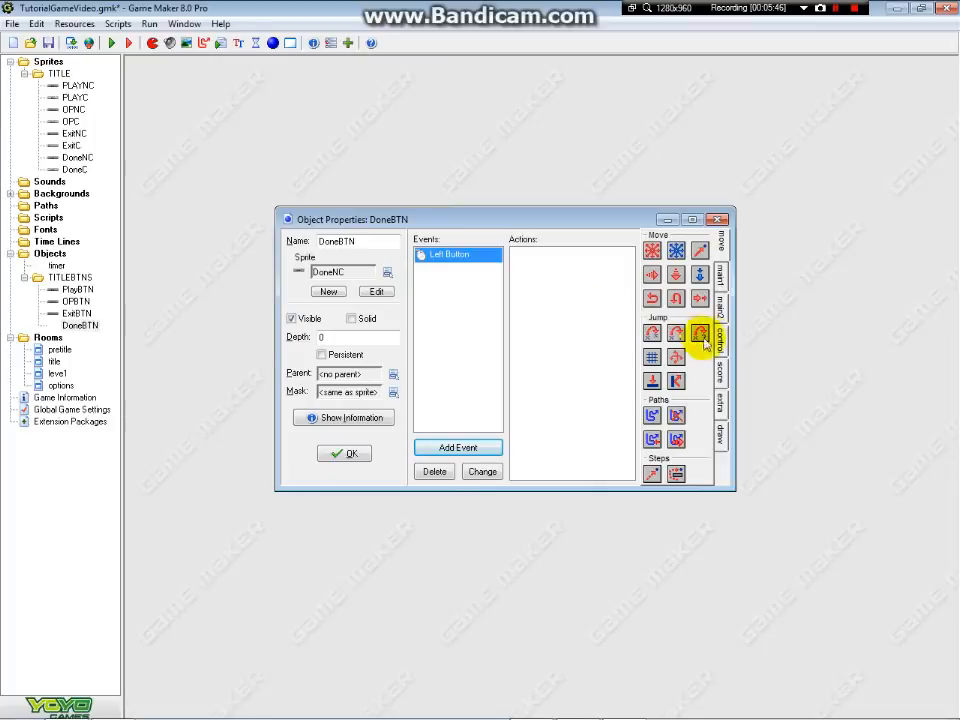
{"action": "left_click", "coordinate": [720, 300]}
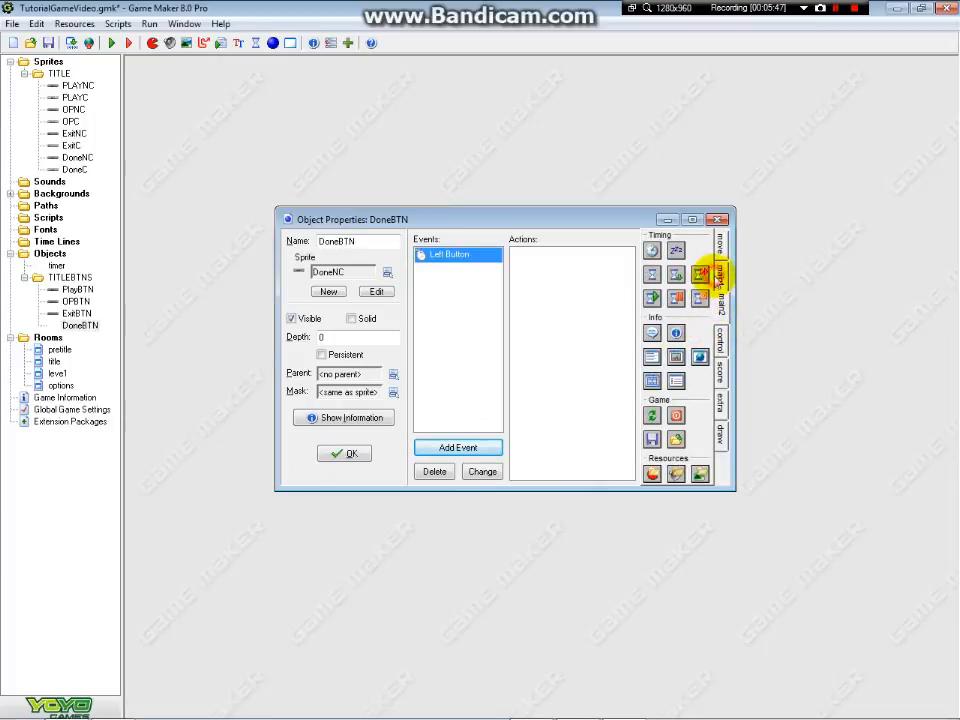
{"action": "left_click", "coordinate": [720, 275]}
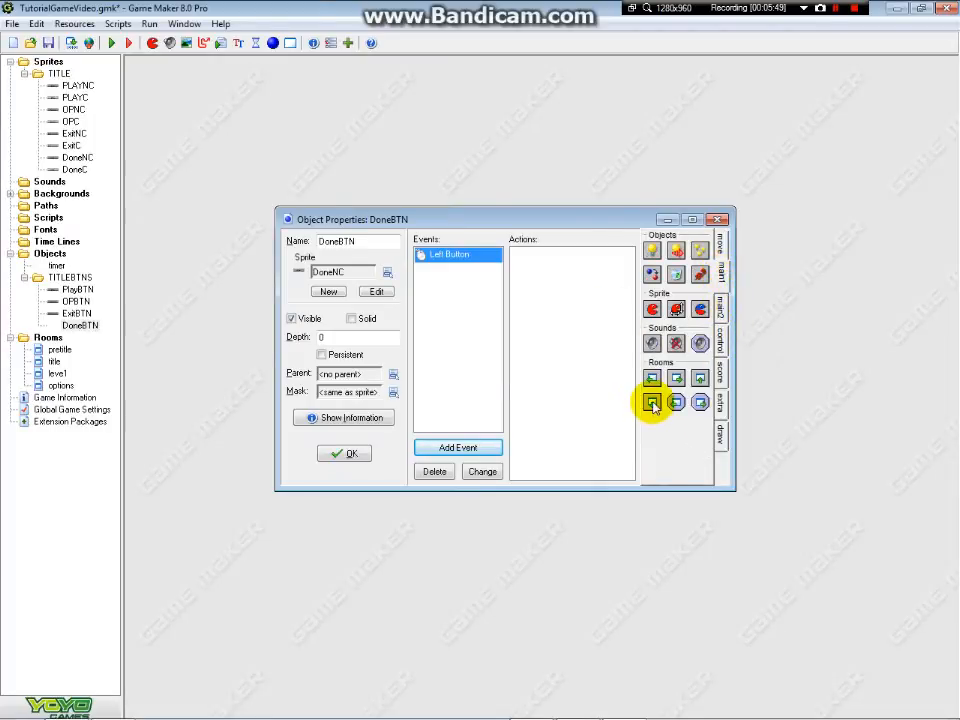
{"action": "left_click_drag", "start_coordinate": [652, 403], "coordinate": [562, 390]}
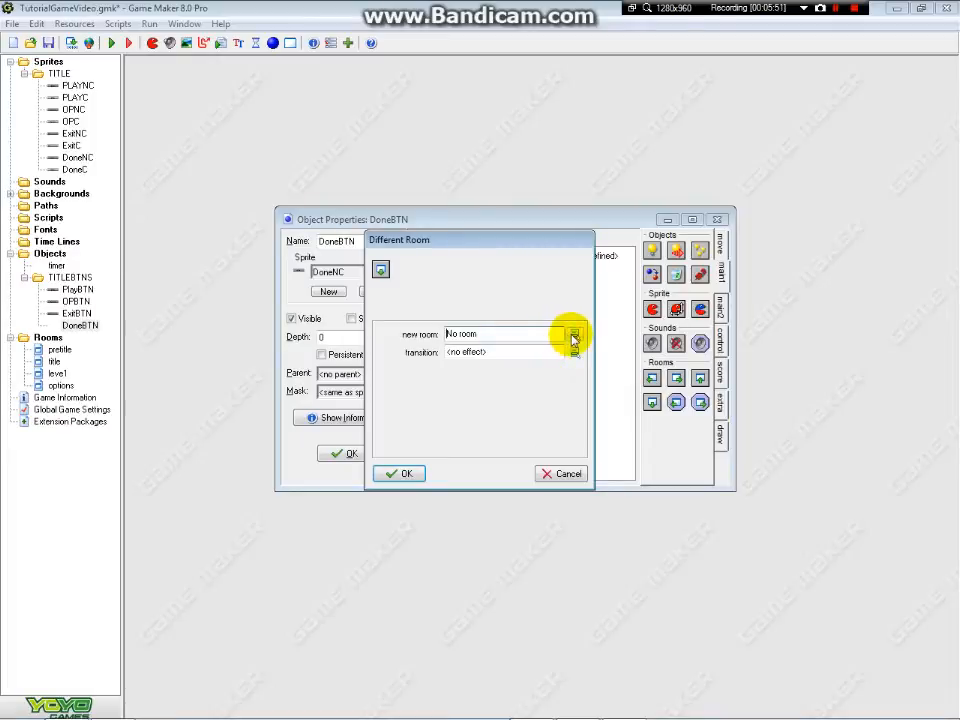
{"action": "left_click", "coordinate": [573, 335]}
{"action": "left_click", "coordinate": [596, 358]}
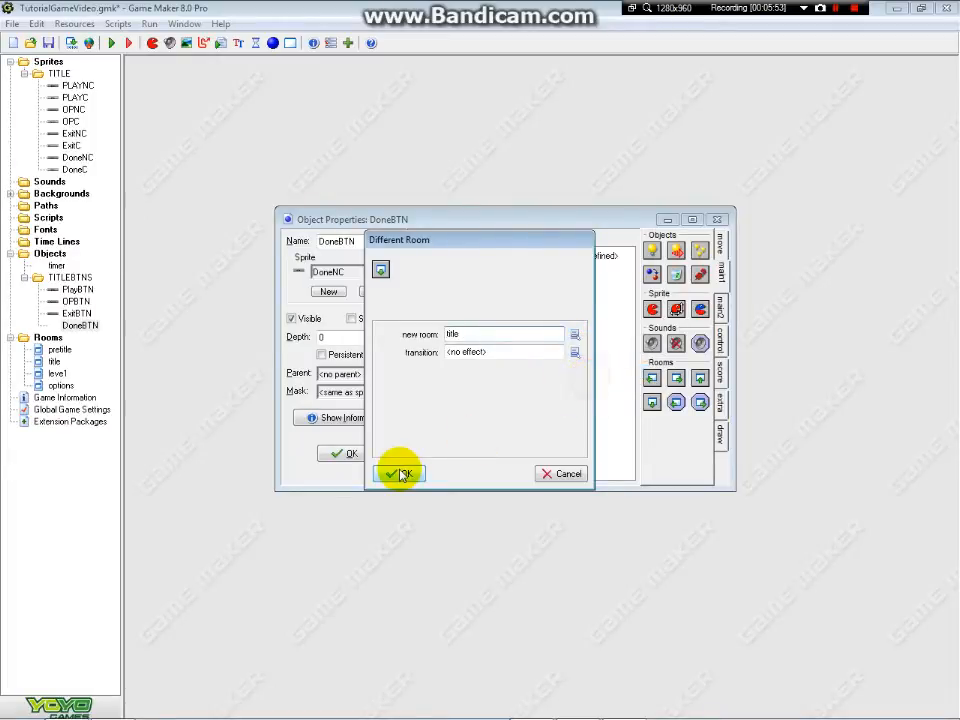
{"action": "left_click", "coordinate": [406, 472]}
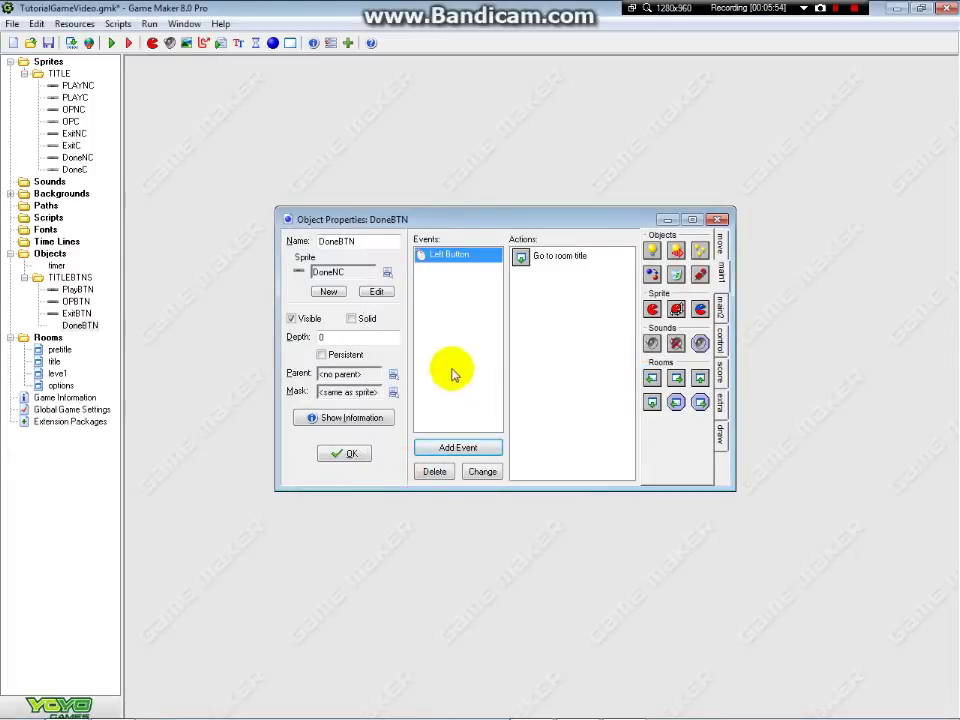
Add Mouse Enter and Mouse Leave events to the Done button object.
{"action": "left_click", "coordinate": [468, 449]}
{"action": "left_click", "coordinate": [524, 293]}
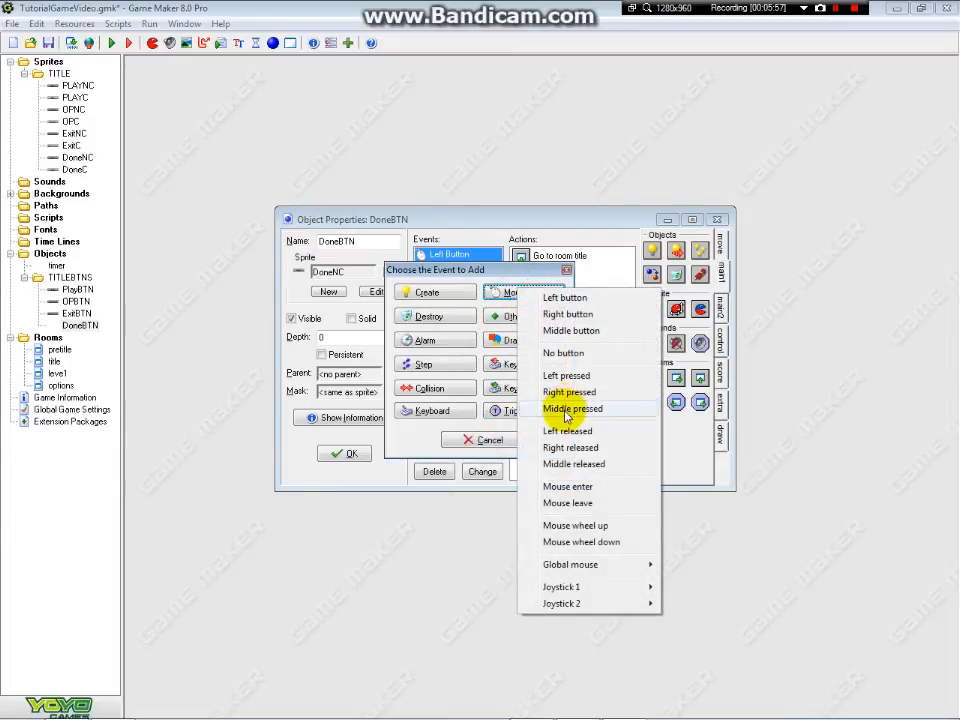
{"action": "left_click", "coordinate": [568, 486]}
{"action": "left_click", "coordinate": [500, 452]}
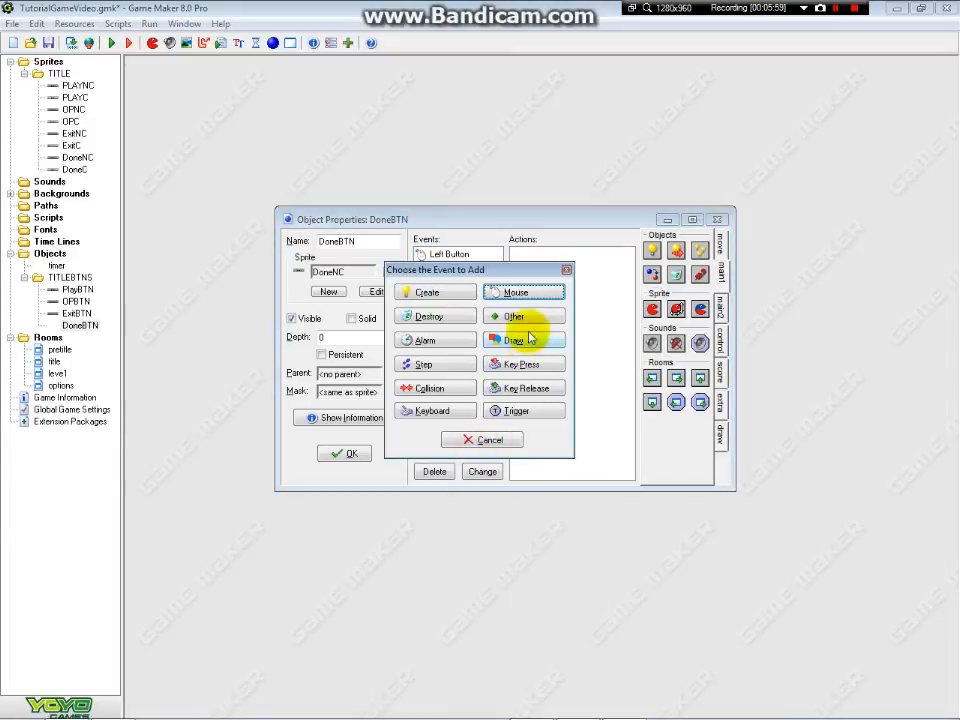
{"action": "left_click", "coordinate": [524, 293]}
{"action": "left_click", "coordinate": [596, 510]}
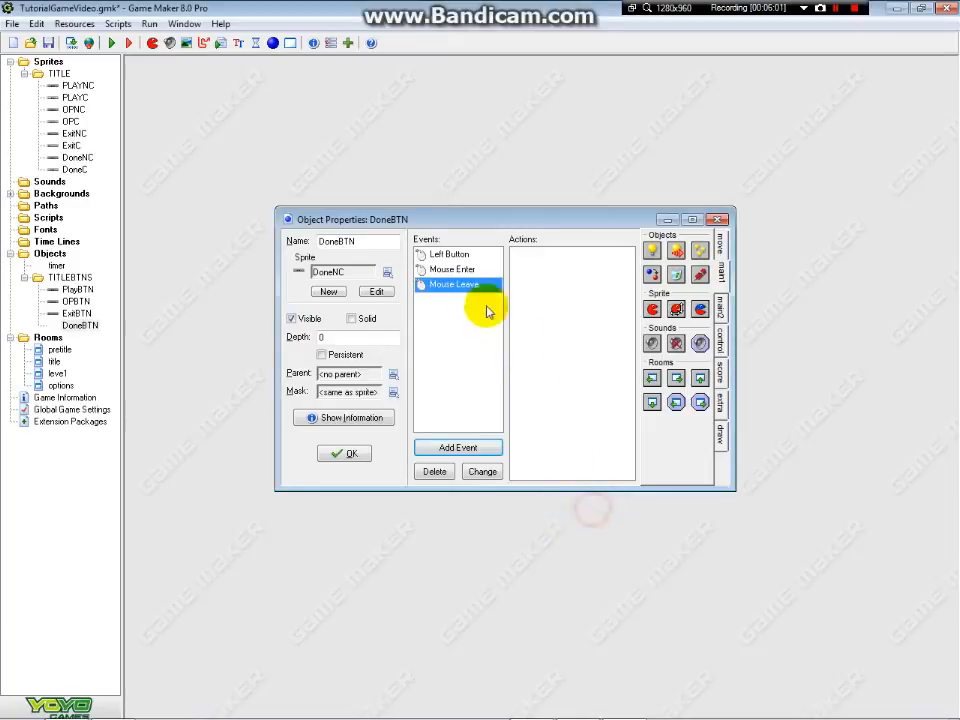
{"action": "left_click", "coordinate": [452, 270]}
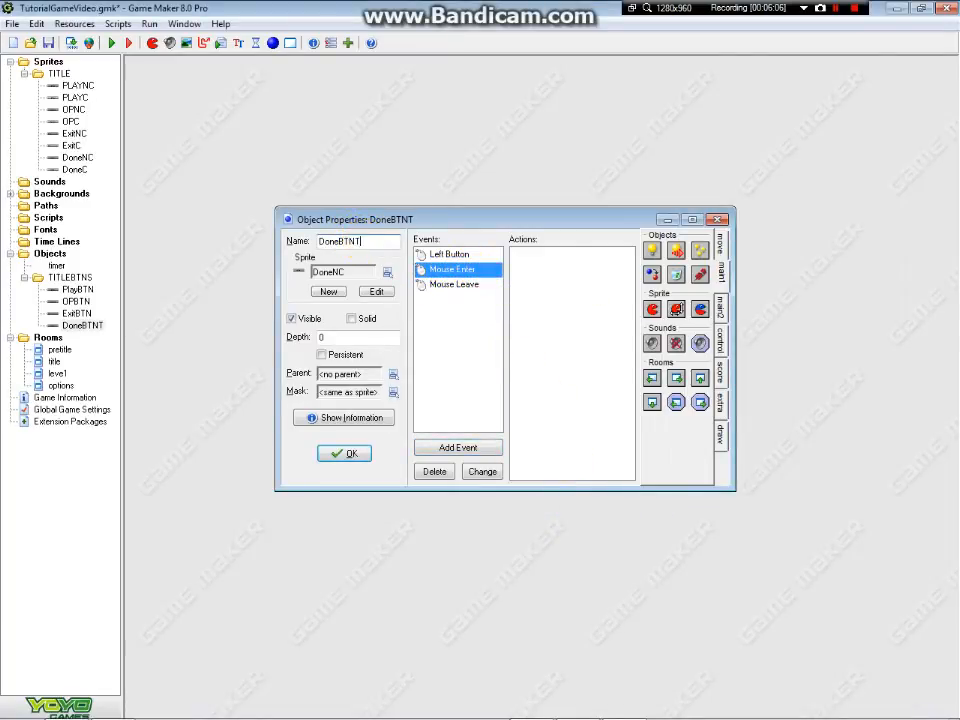
{"action": "type", "text": "ITLE"}
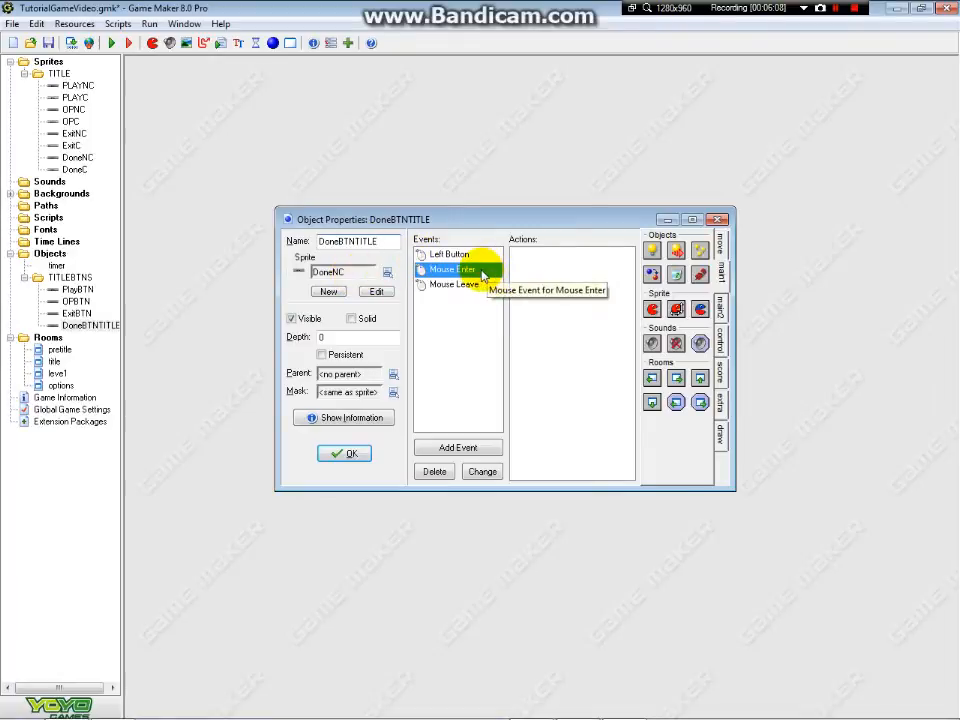
Make Mouse Enter change the sprite to DoneC.
{"action": "left_click_drag", "start_coordinate": [654, 309], "coordinate": [575, 320]}
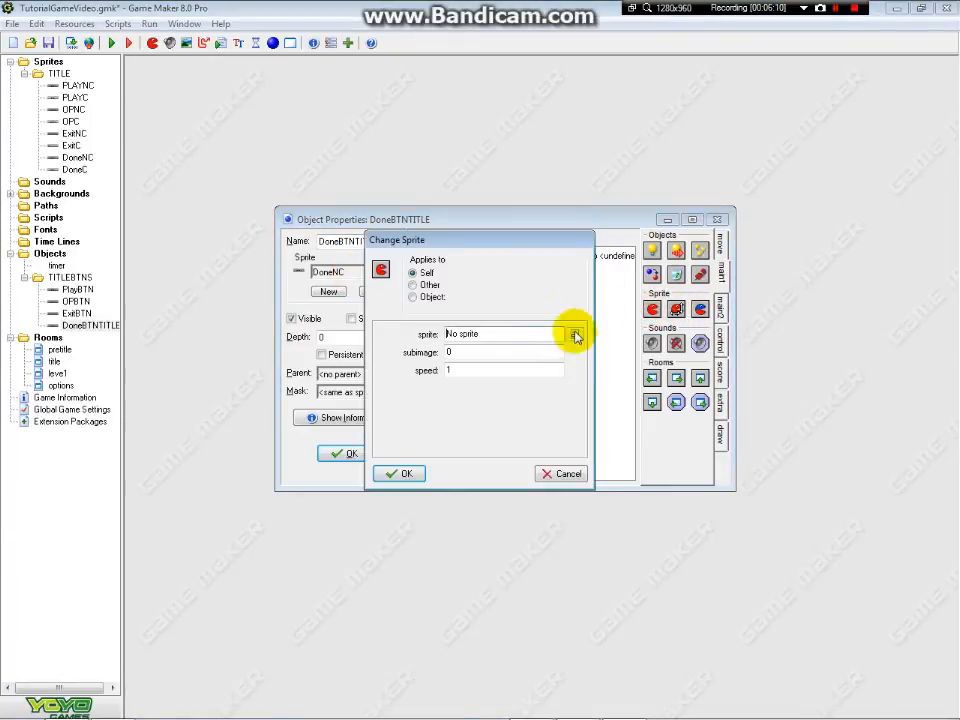
{"action": "left_click", "coordinate": [577, 333]}
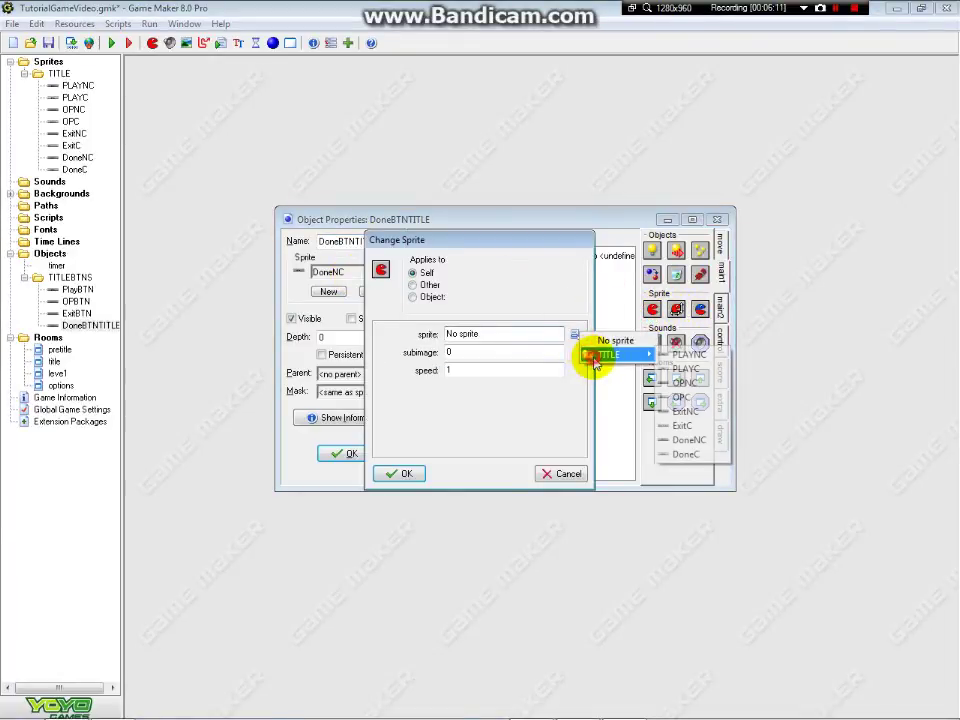
{"action": "left_click", "coordinate": [688, 447]}
{"action": "left_click", "coordinate": [398, 473]}
Make Mouse Leave change the sprite to DoneNC and save DoneBTNTITLE.
{"action": "left_click", "coordinate": [458, 285]}
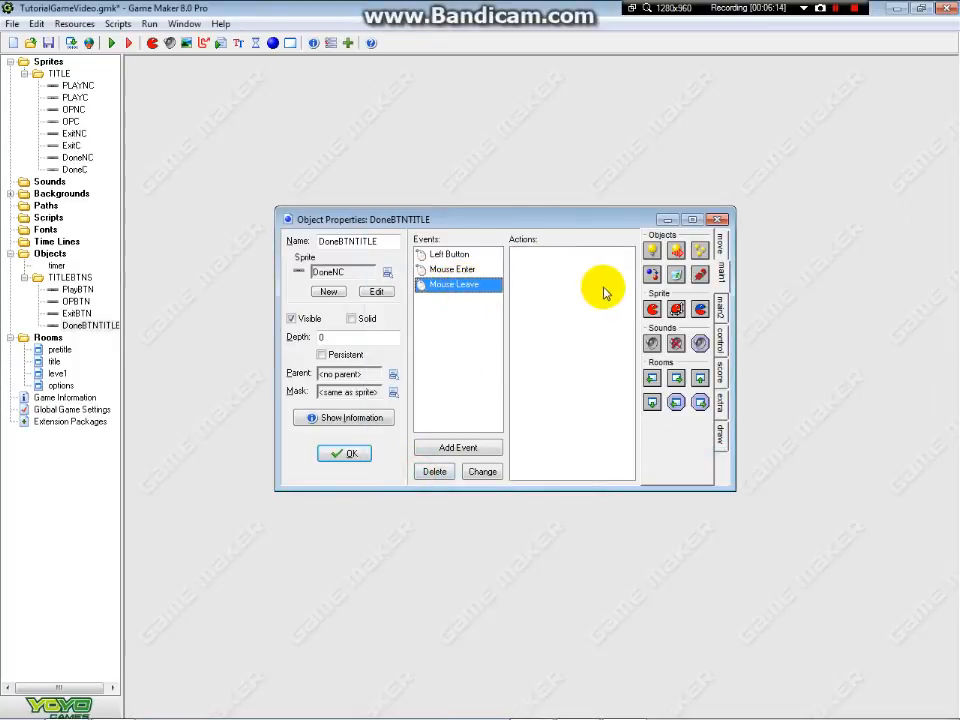
{"action": "left_click_drag", "start_coordinate": [654, 310], "coordinate": [575, 320]}
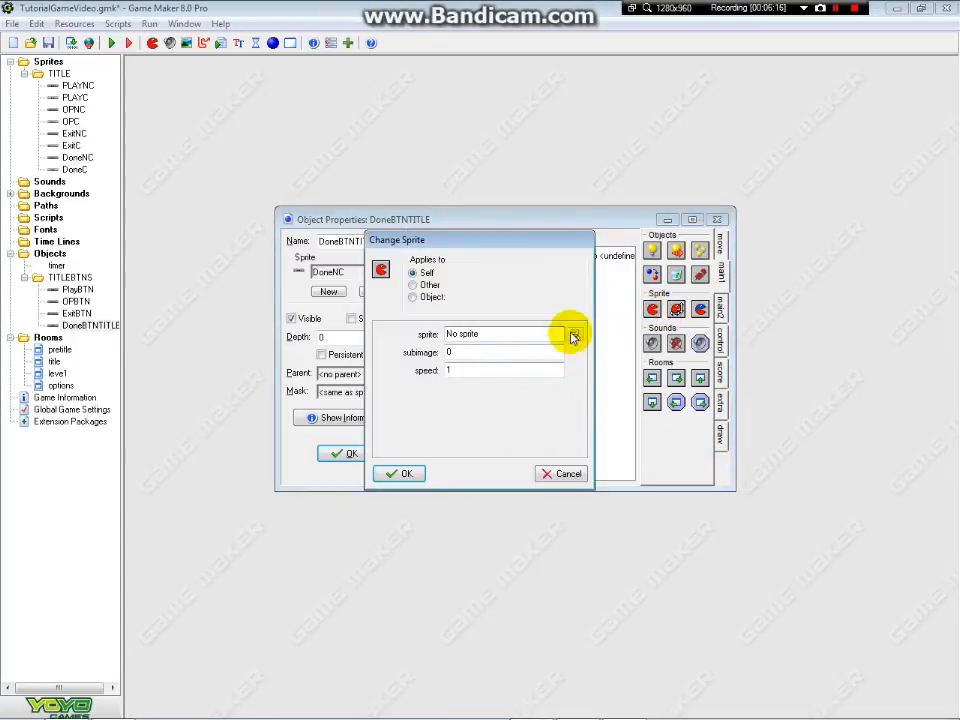
{"action": "left_click", "coordinate": [576, 334]}
{"action": "mouse_move", "coordinate": [604, 355]}
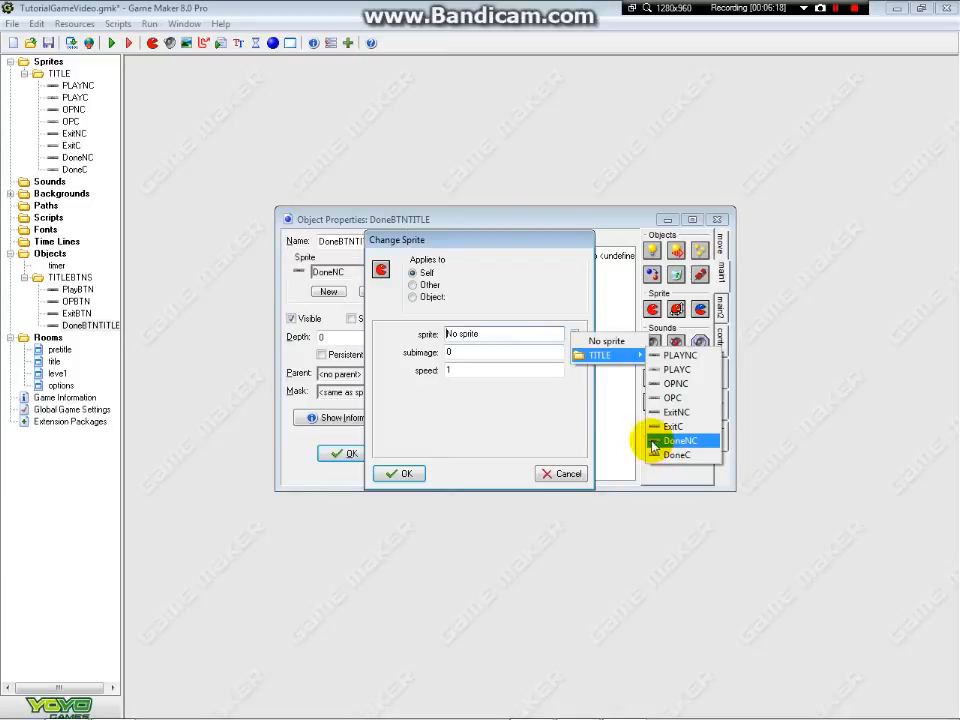
{"action": "left_click", "coordinate": [680, 441]}
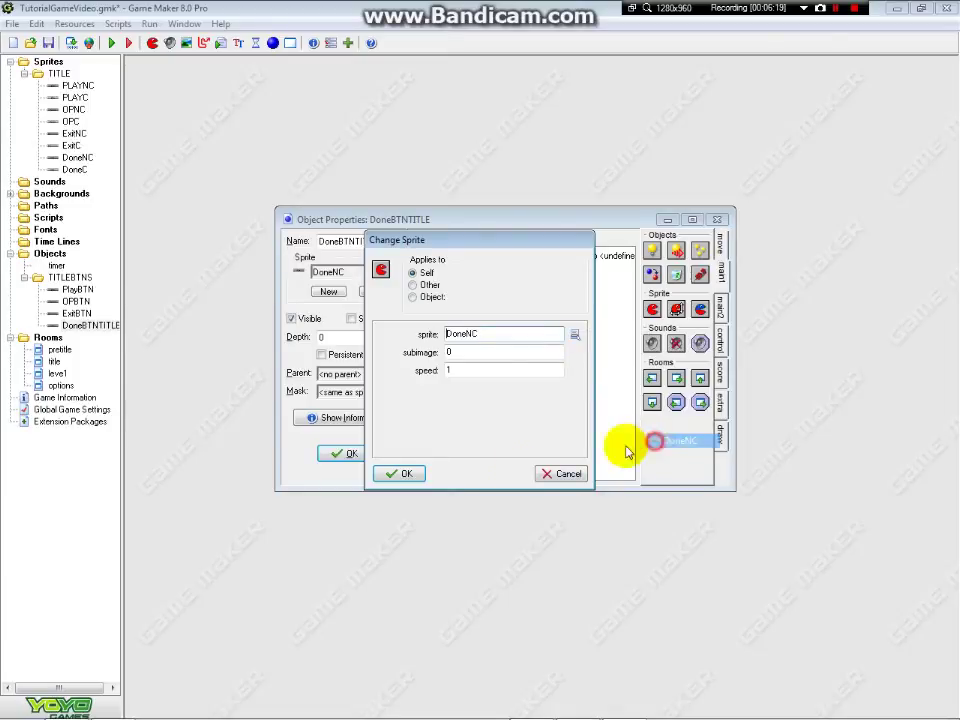
{"action": "left_click", "coordinate": [398, 473]}
{"action": "left_click", "coordinate": [345, 454]}
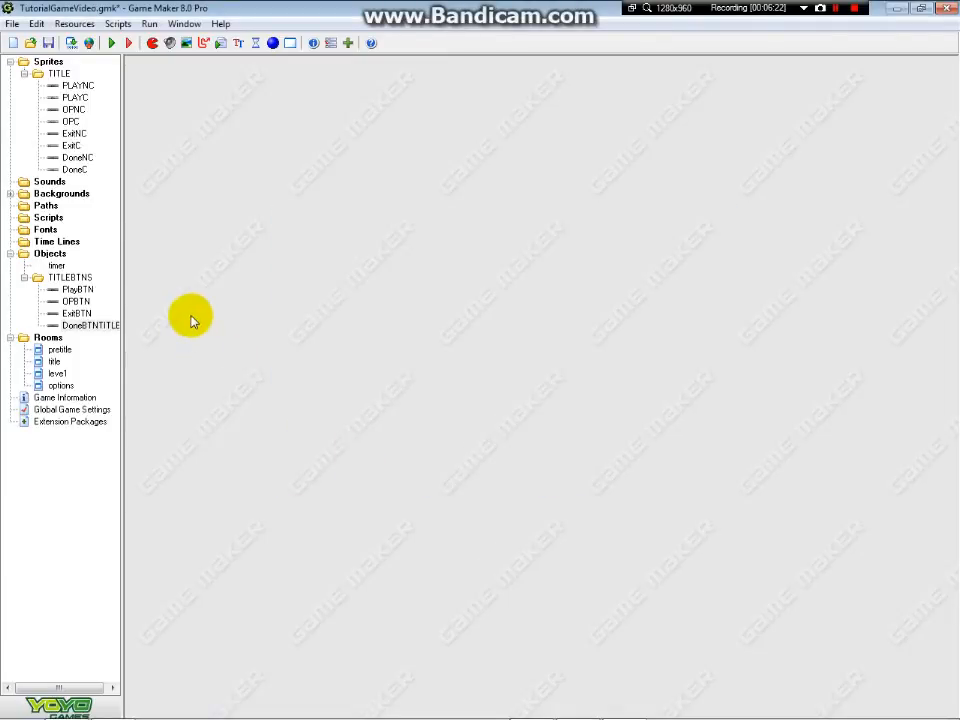
Briefly view the level1 room, then open the title room for editing.
{"action": "double_click", "coordinate": [38, 375]}
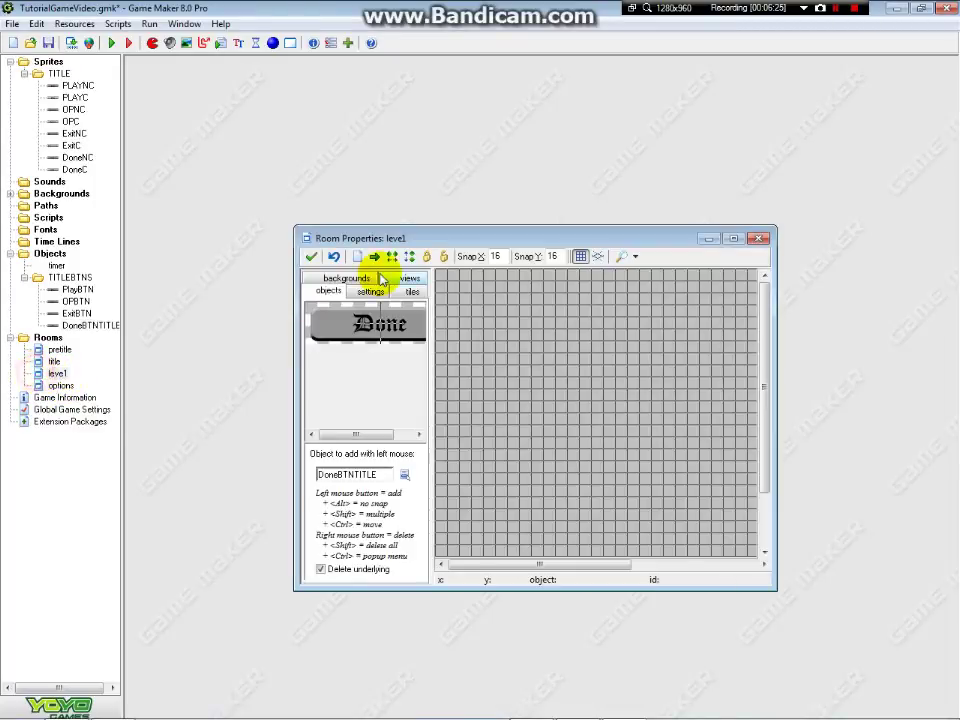
{"action": "left_click", "coordinate": [770, 240]}
{"action": "double_click", "coordinate": [54, 362]}
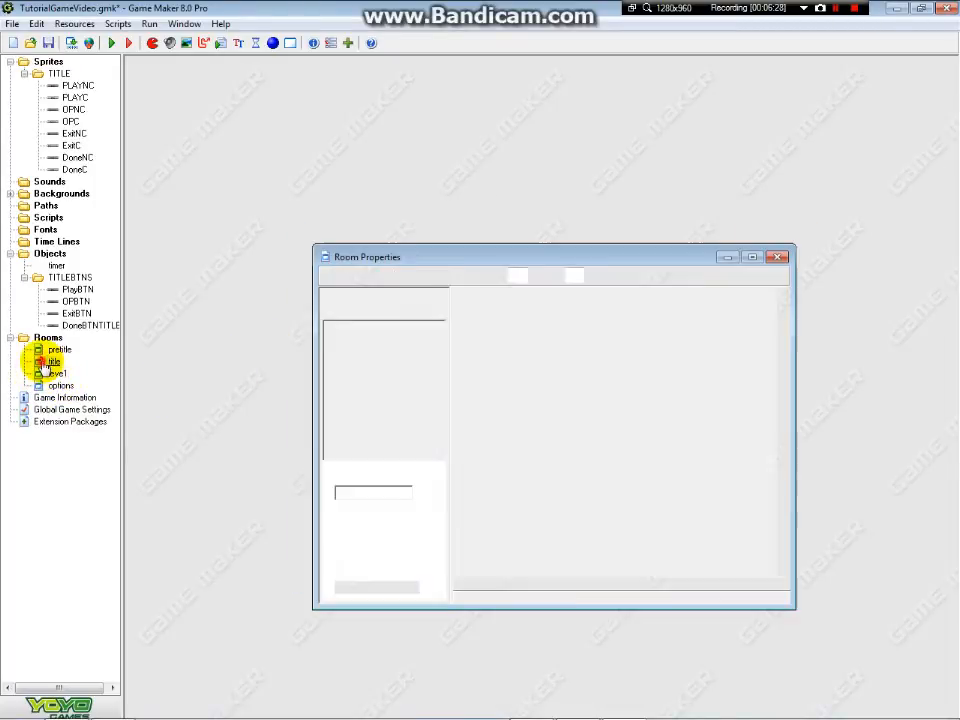
Maximise the title room and place a single Play button just below the title, removing stray instances.
{"action": "left_click_drag", "start_coordinate": [499, 257], "coordinate": [433, 184]}
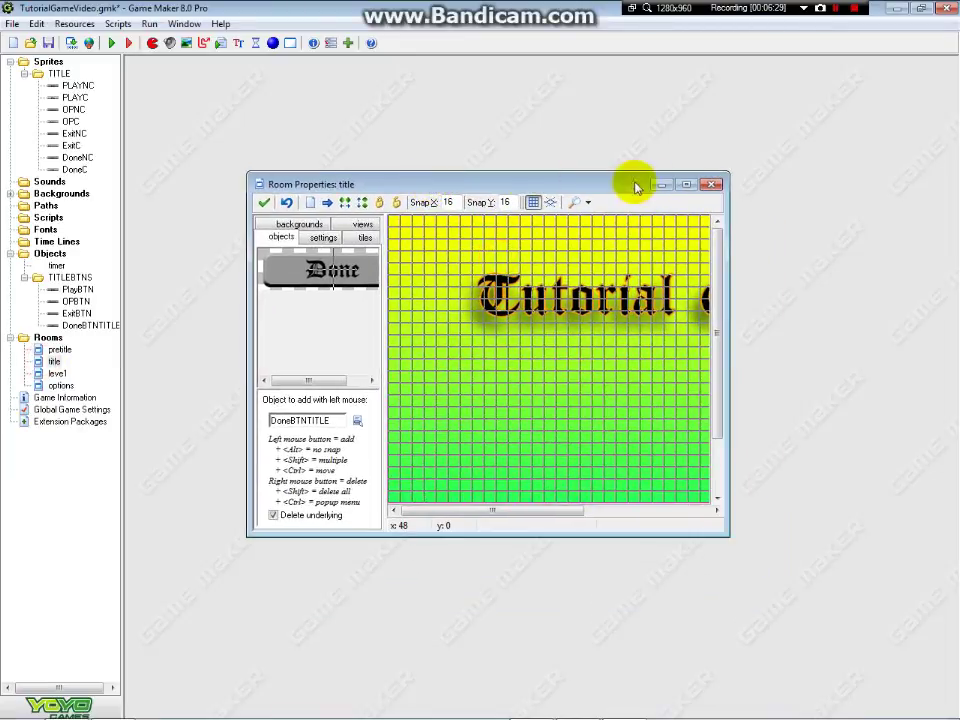
{"action": "left_click", "coordinate": [690, 186]}
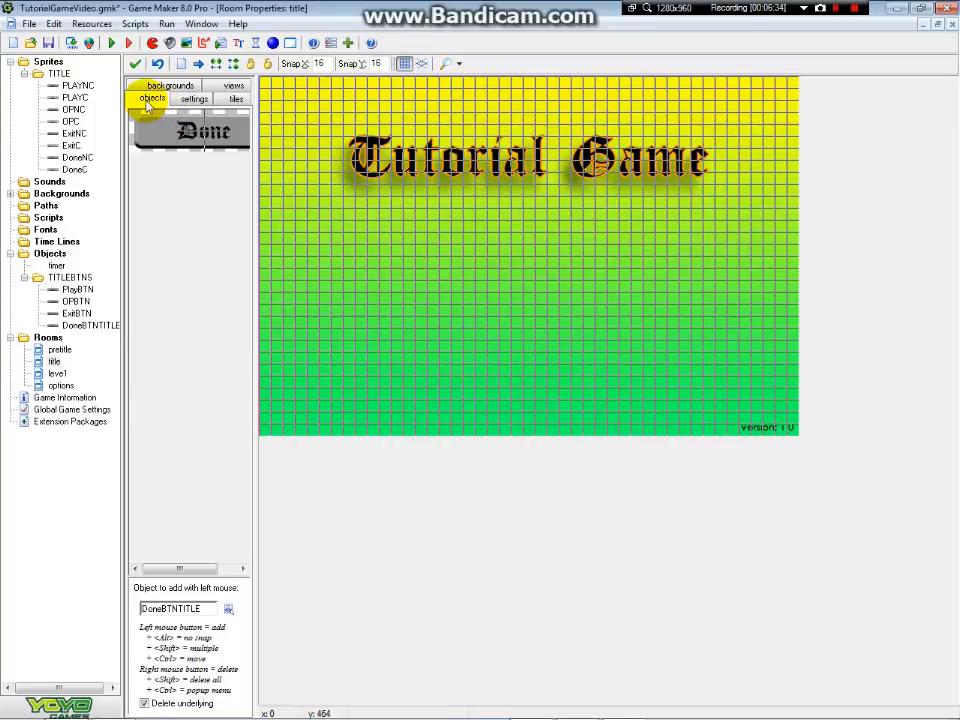
{"action": "left_click", "coordinate": [228, 609]}
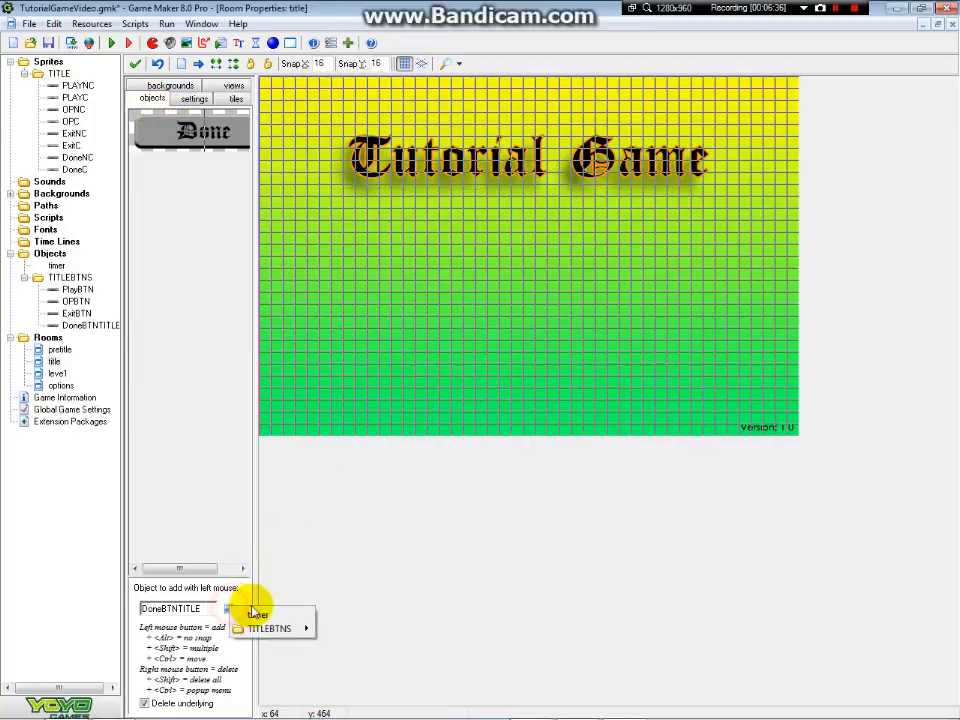
{"action": "left_click", "coordinate": [352, 630]}
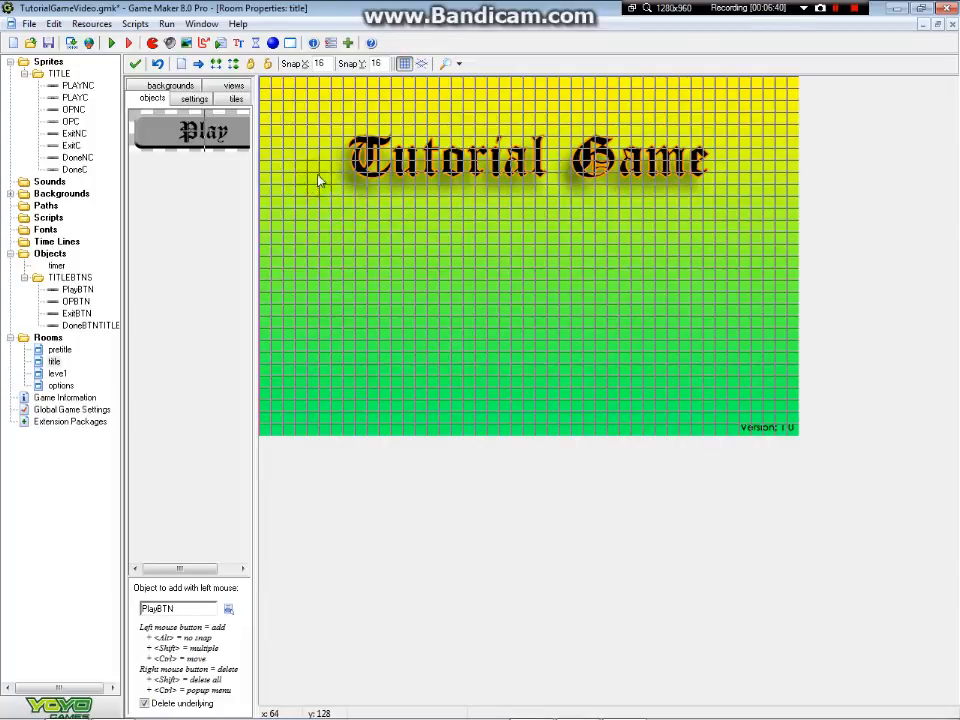
{"action": "left_click_drag", "start_coordinate": [318, 185], "coordinate": [398, 270]}
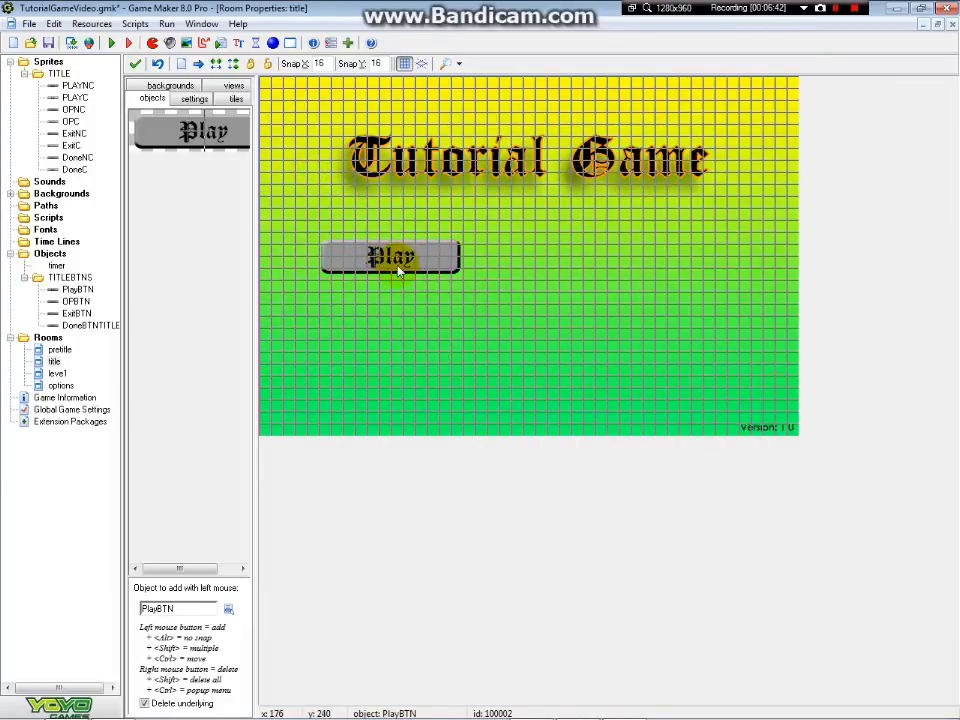
{"action": "left_click", "coordinate": [631, 345]}
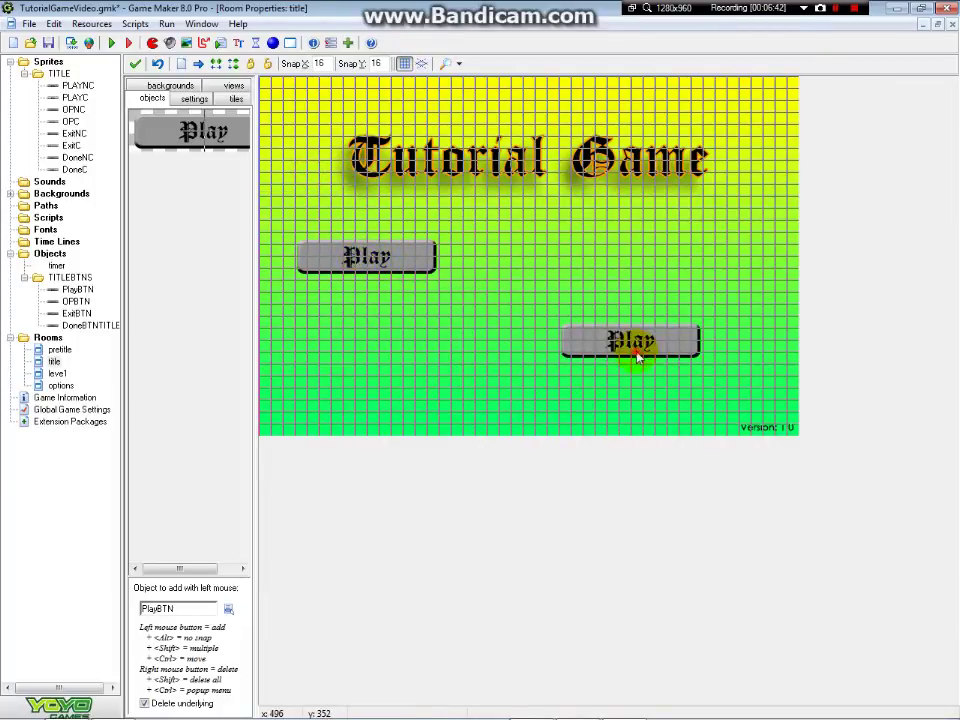
{"action": "left_click", "coordinate": [575, 312]}
{"action": "right_click", "coordinate": [575, 305]}
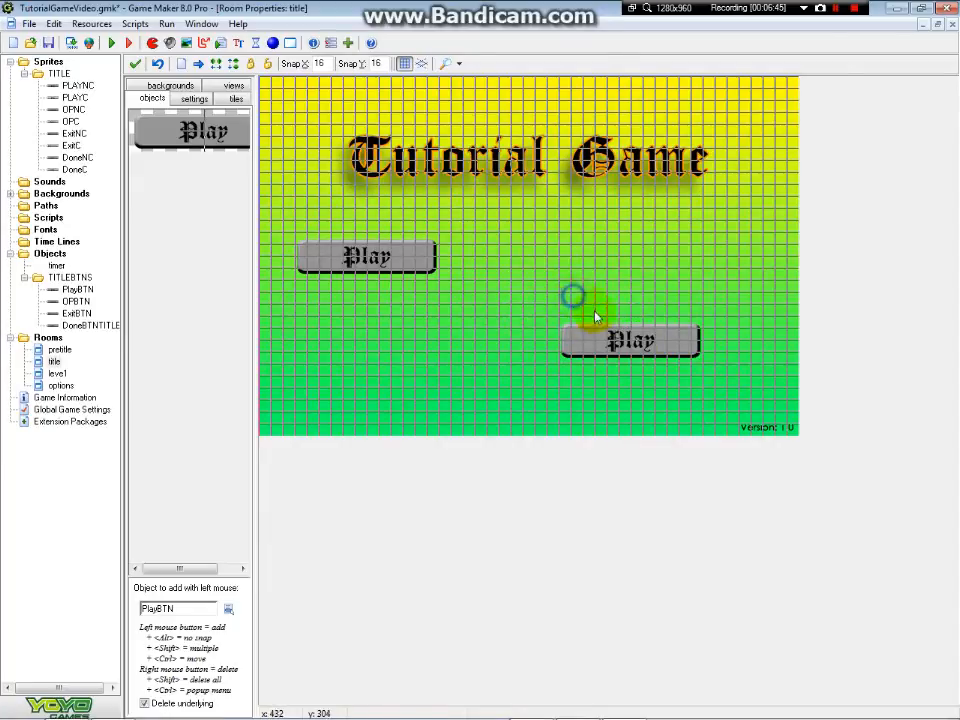
{"action": "right_click", "coordinate": [628, 340]}
{"action": "right_click", "coordinate": [370, 256]}
{"action": "left_click_drag", "start_coordinate": [308, 148], "coordinate": [435, 222]}
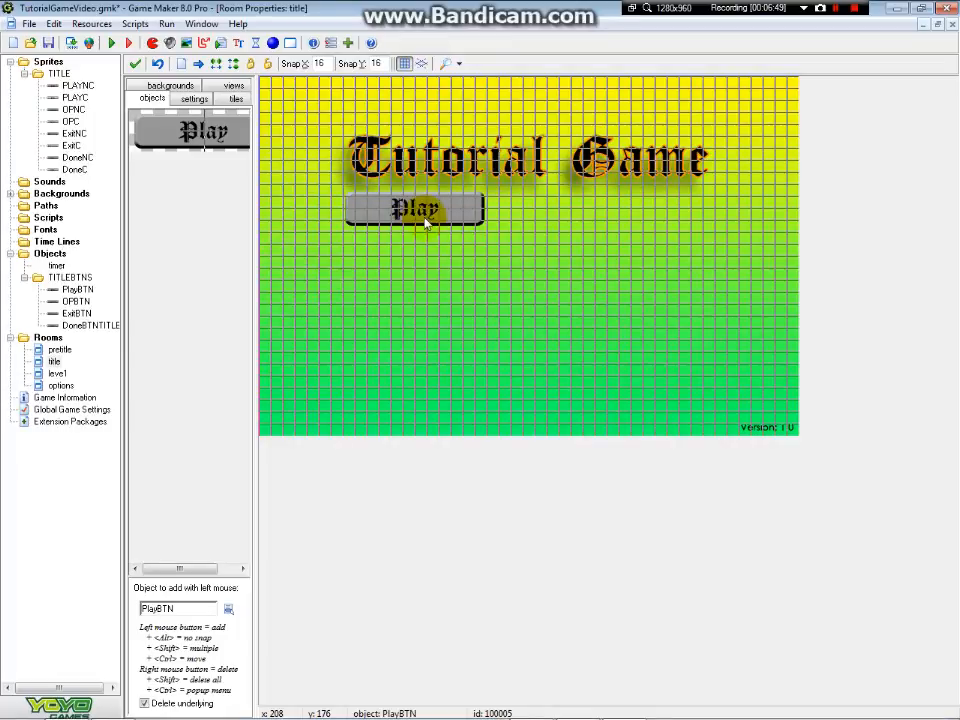
Place the Options button below Play and the Quit Game button below Options.
{"action": "left_click", "coordinate": [228, 612]}
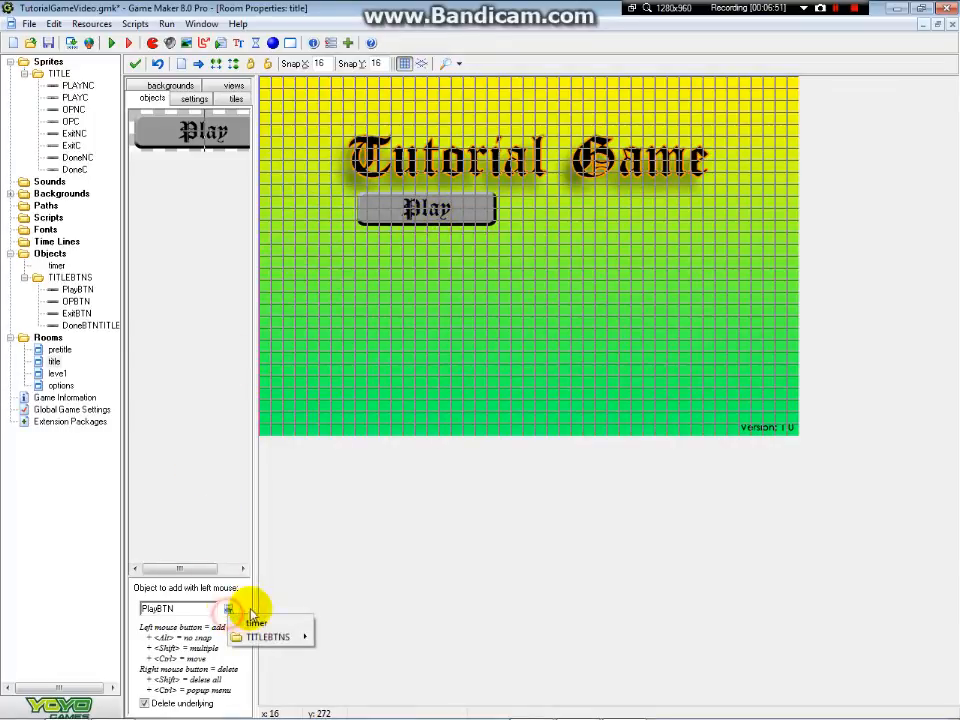
{"action": "left_click", "coordinate": [342, 652]}
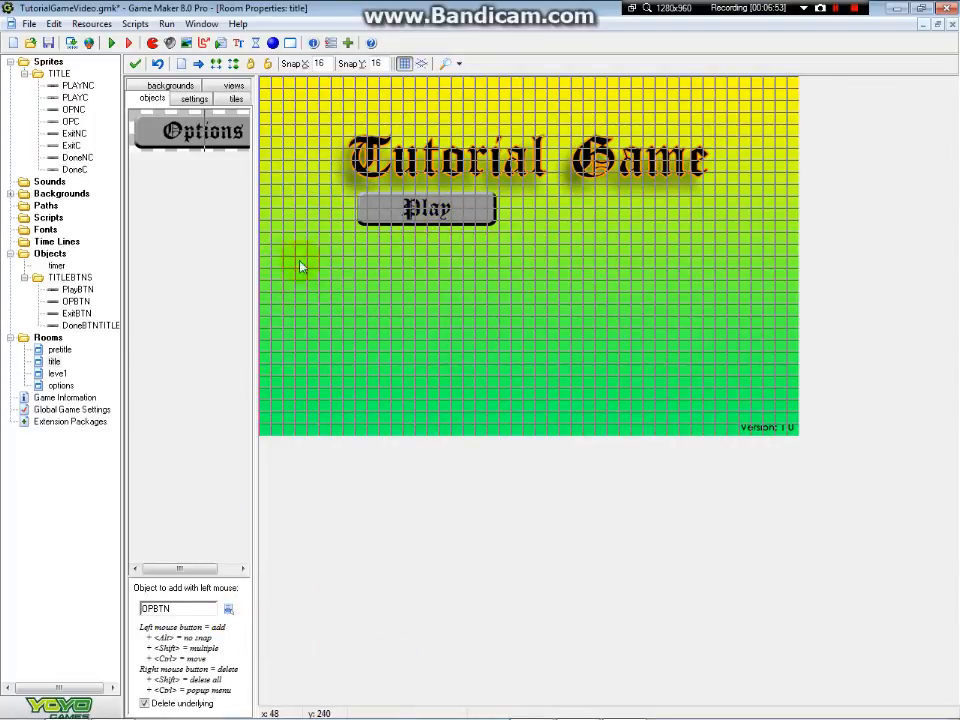
{"action": "left_click_drag", "start_coordinate": [400, 292], "coordinate": [432, 268]}
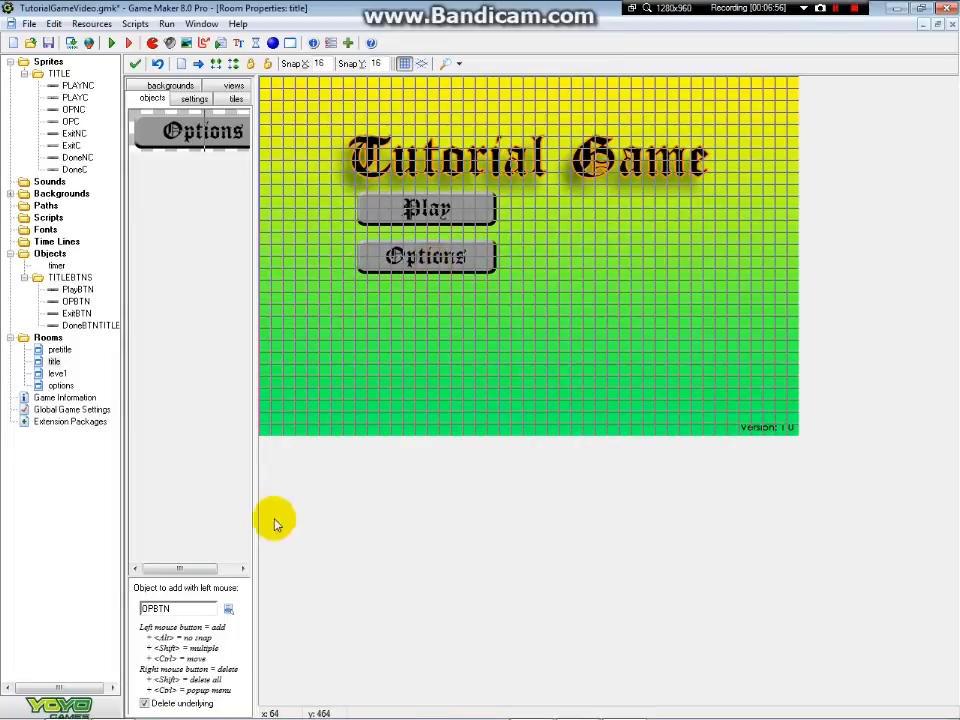
{"action": "left_click", "coordinate": [228, 612]}
{"action": "mouse_move", "coordinate": [275, 631]}
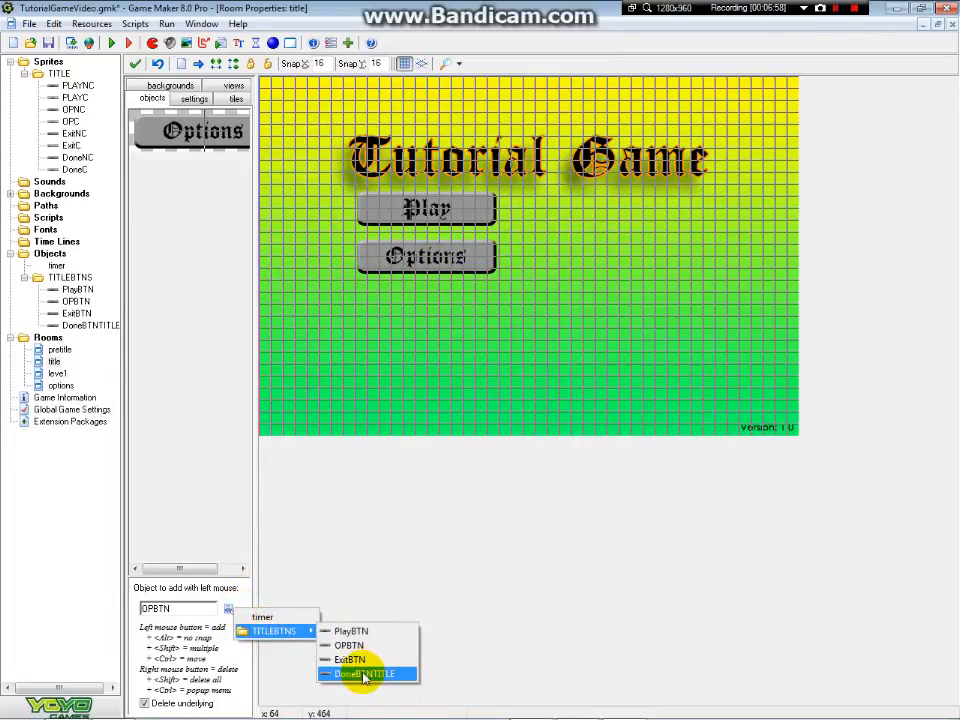
{"action": "left_click", "coordinate": [350, 659]}
{"action": "mouse_move", "coordinate": [345, 305]}
{"action": "left_mouse_down"}
{"action": "mouse_move", "coordinate": [440, 318]}
{"action": "mouse_move", "coordinate": [428, 316]}
{"action": "left_mouse_up"}
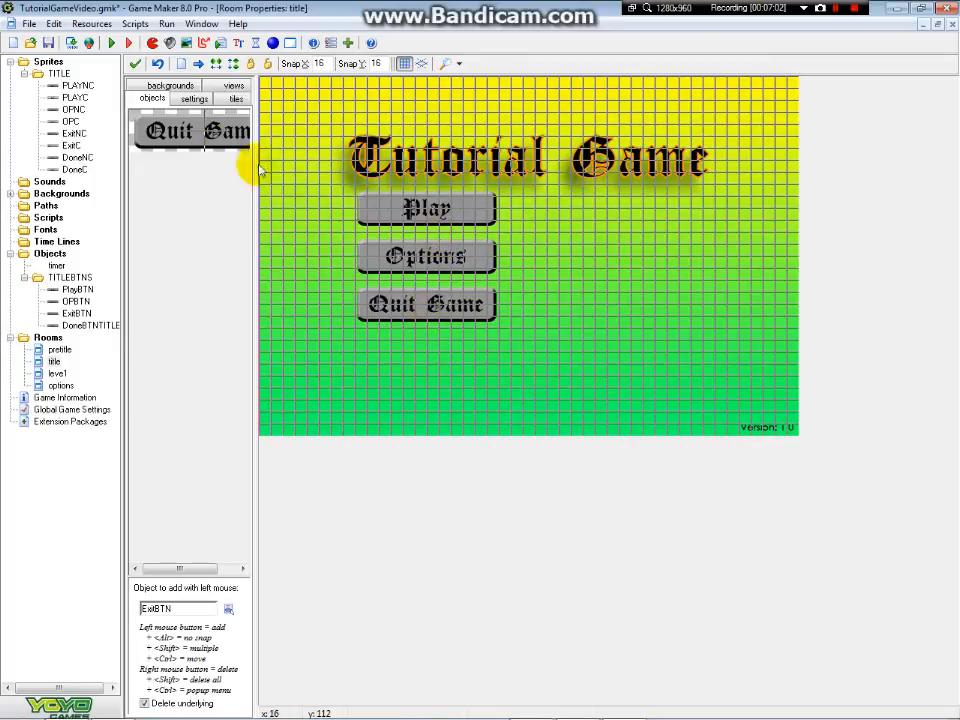
Close the title room and place a Done button at level1's lower right.
{"action": "left_click", "coordinate": [138, 65]}
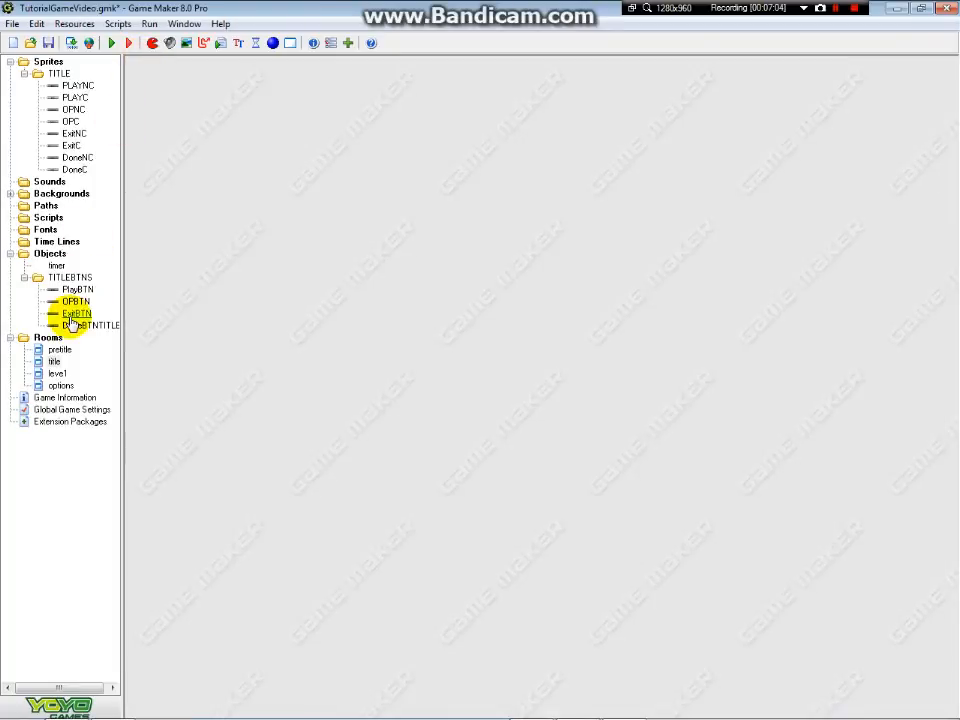
{"action": "double_click", "coordinate": [55, 373]}
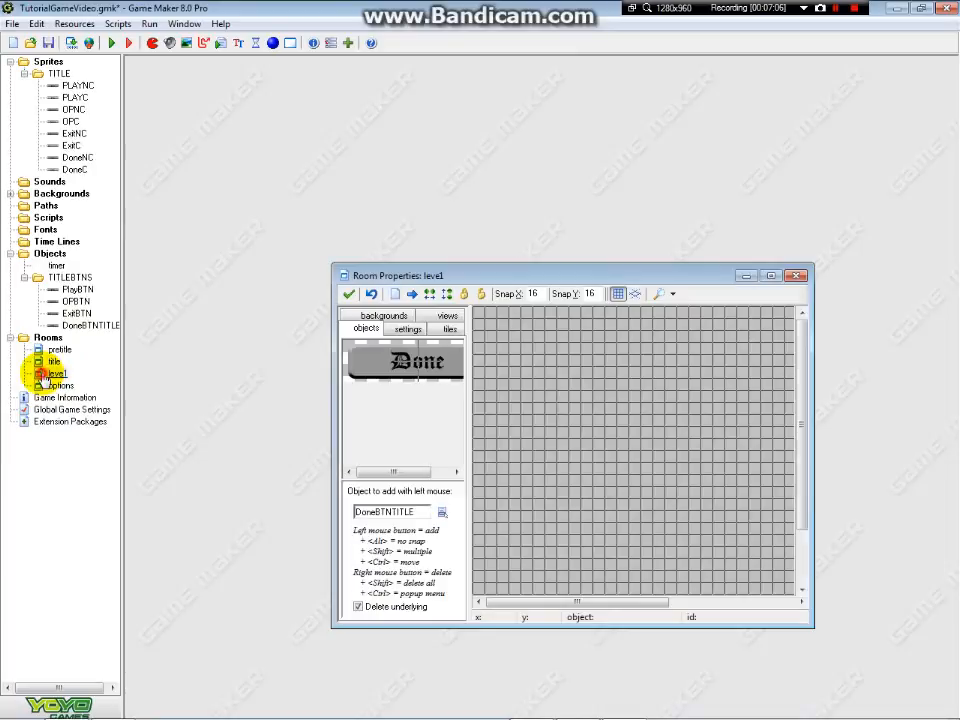
{"action": "left_click", "coordinate": [771, 275]}
{"action": "left_click_drag", "start_coordinate": [700, 378], "coordinate": [725, 410]}
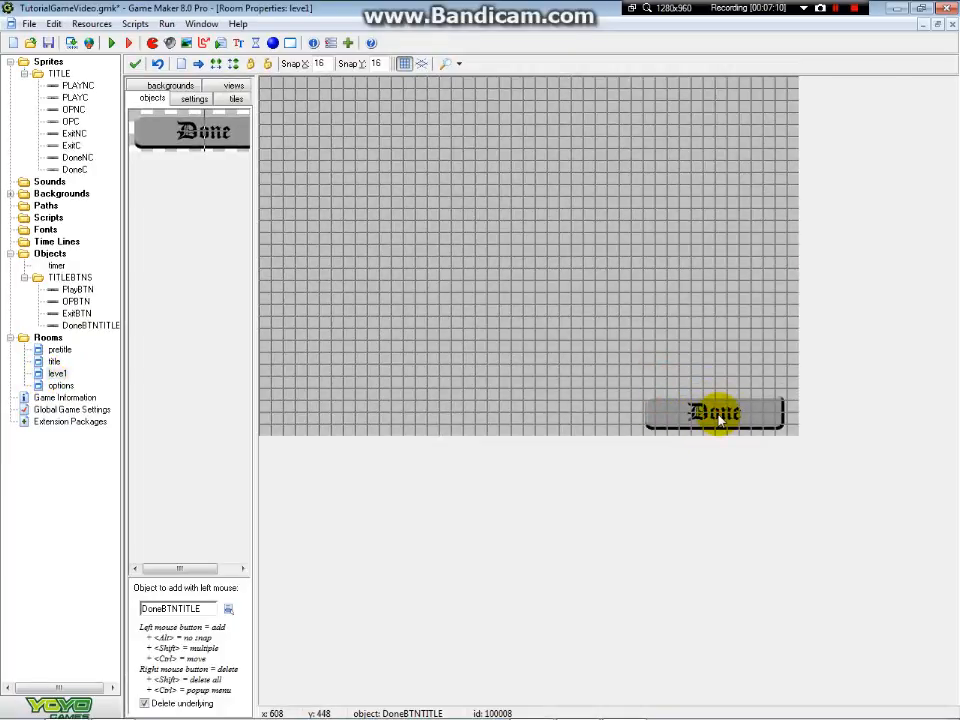
{"action": "left_click", "coordinate": [135, 63]}
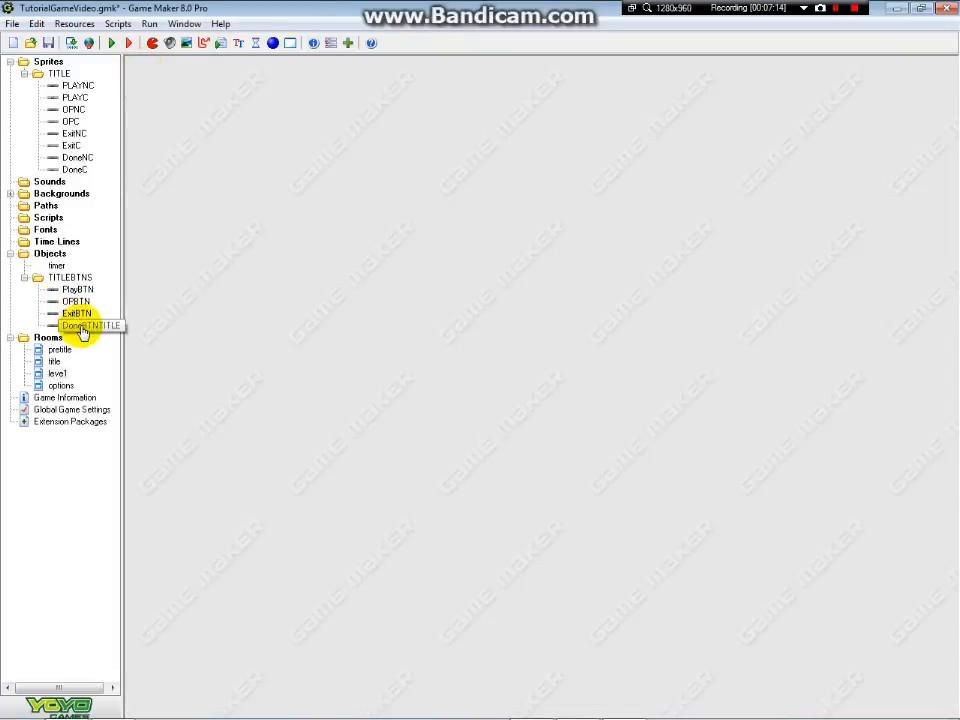
Place a Done button at the options room's top left, then run the game.
{"action": "double_click", "coordinate": [55, 389]}
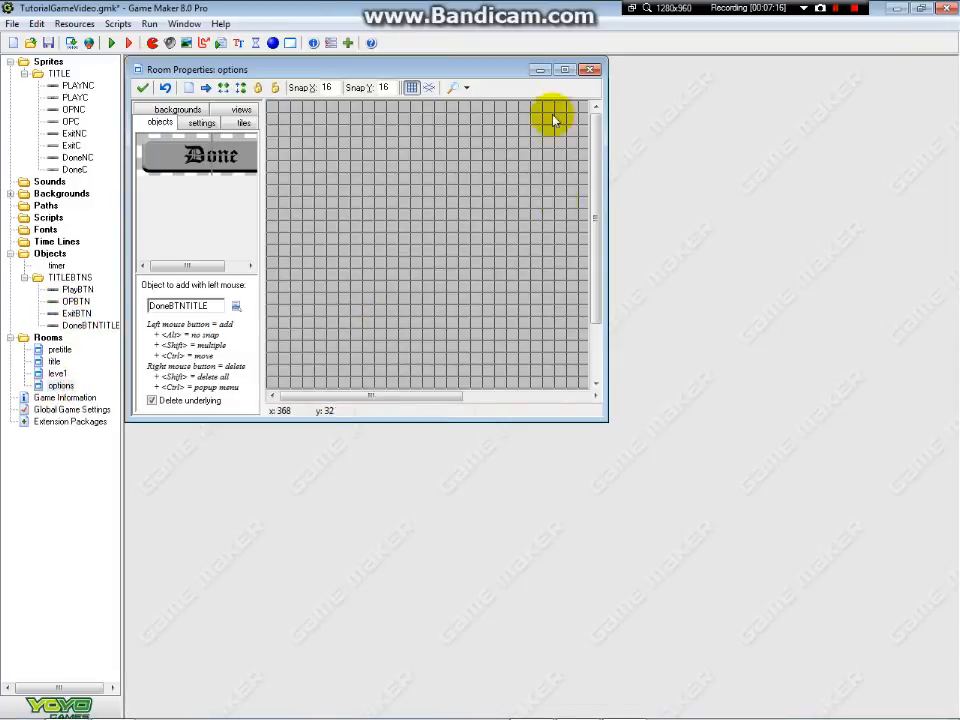
{"action": "left_click", "coordinate": [559, 73]}
{"action": "left_click_drag", "start_coordinate": [310, 125], "coordinate": [335, 115]}
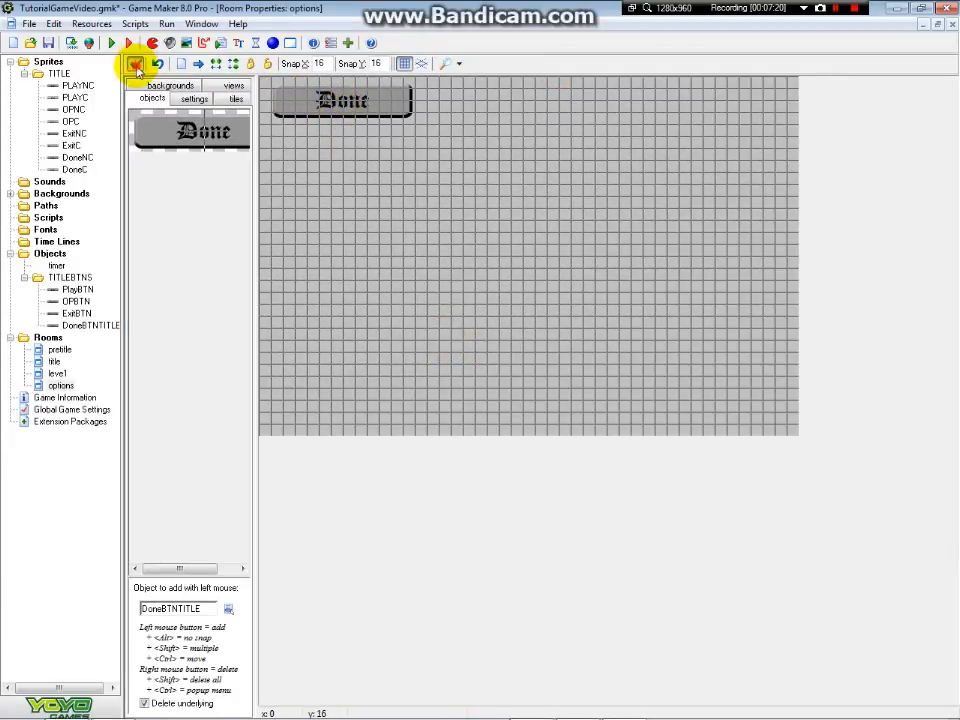
{"action": "left_click", "coordinate": [135, 63]}
{"action": "left_click", "coordinate": [113, 42]}
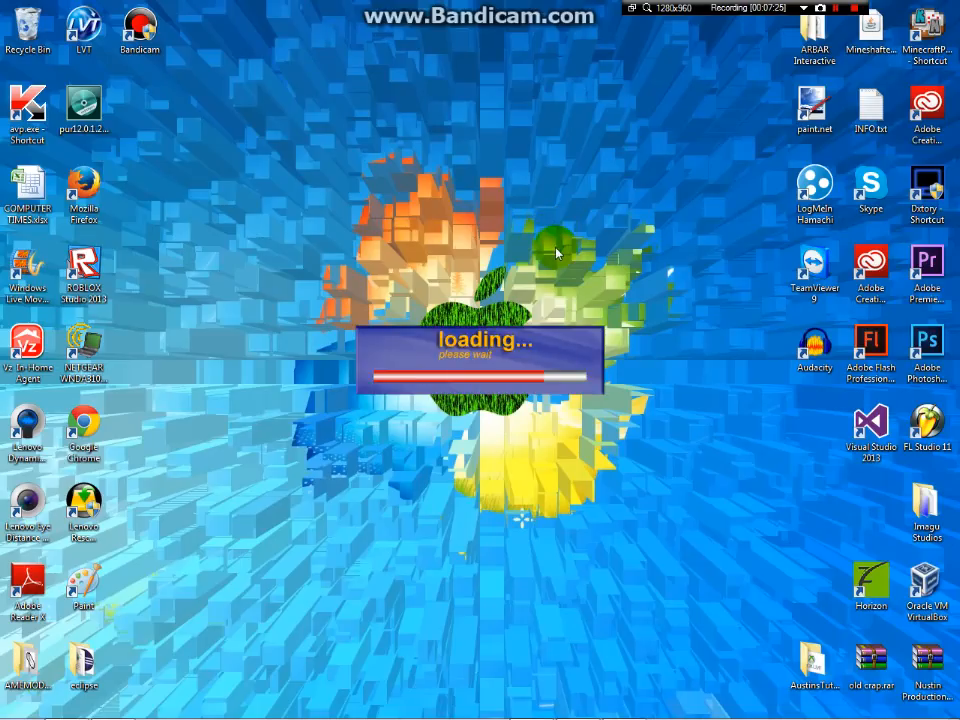
Test Play, both Done buttons and Options in the running game, then Quit Game.
{"action": "left_click", "coordinate": [557, 253]}
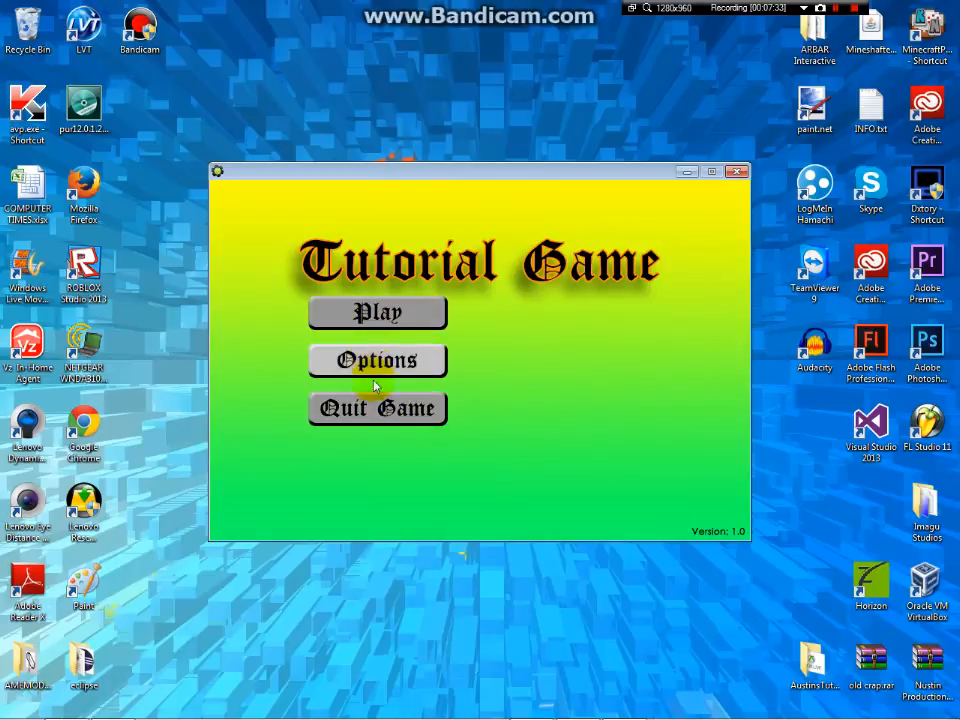
{"action": "left_click", "coordinate": [369, 315]}
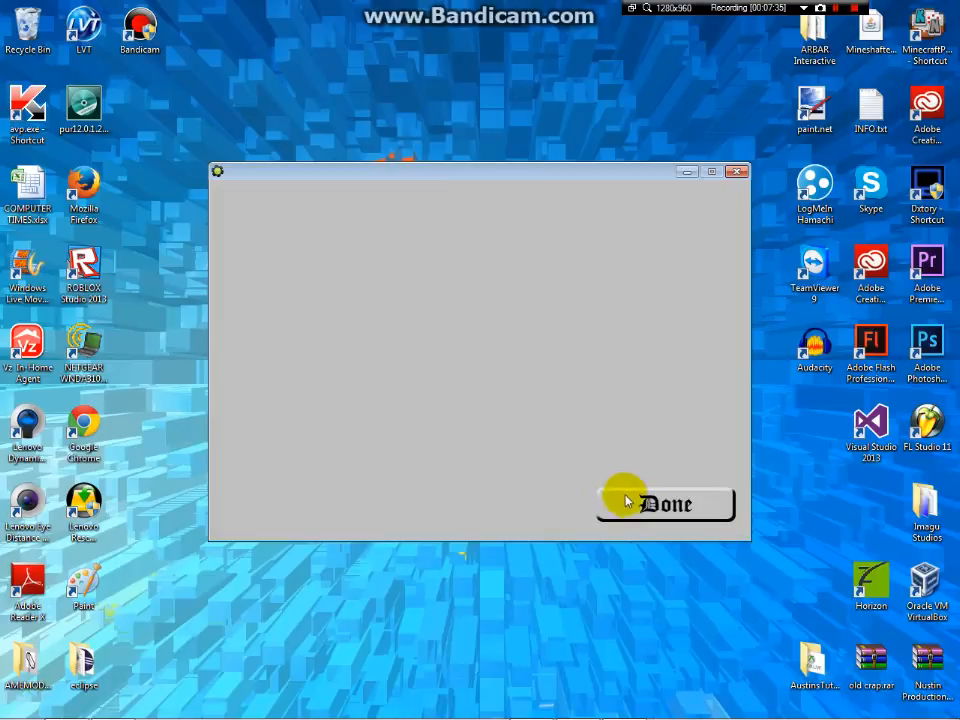
{"action": "left_click", "coordinate": [622, 499]}
{"action": "left_click", "coordinate": [377, 360]}
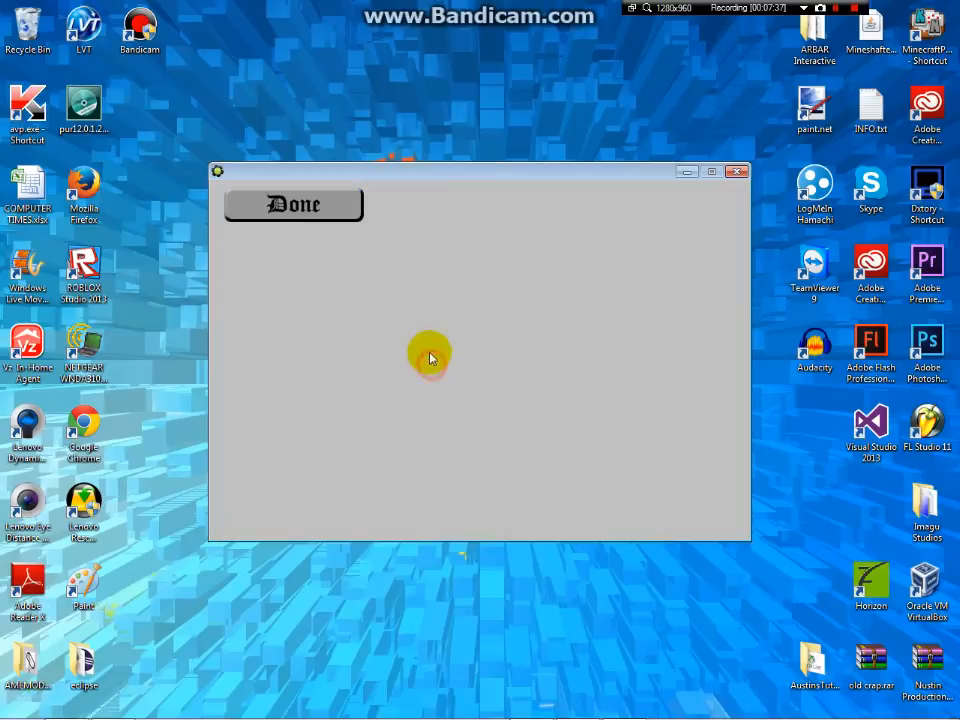
{"action": "left_click", "coordinate": [313, 218]}
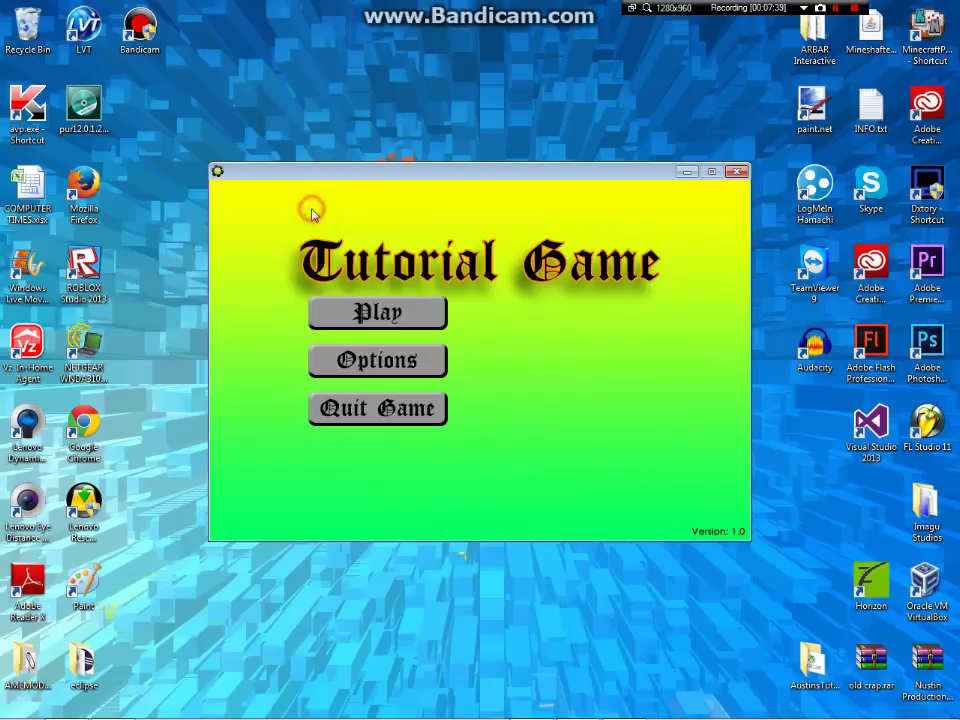
{"action": "left_click", "coordinate": [370, 410]}
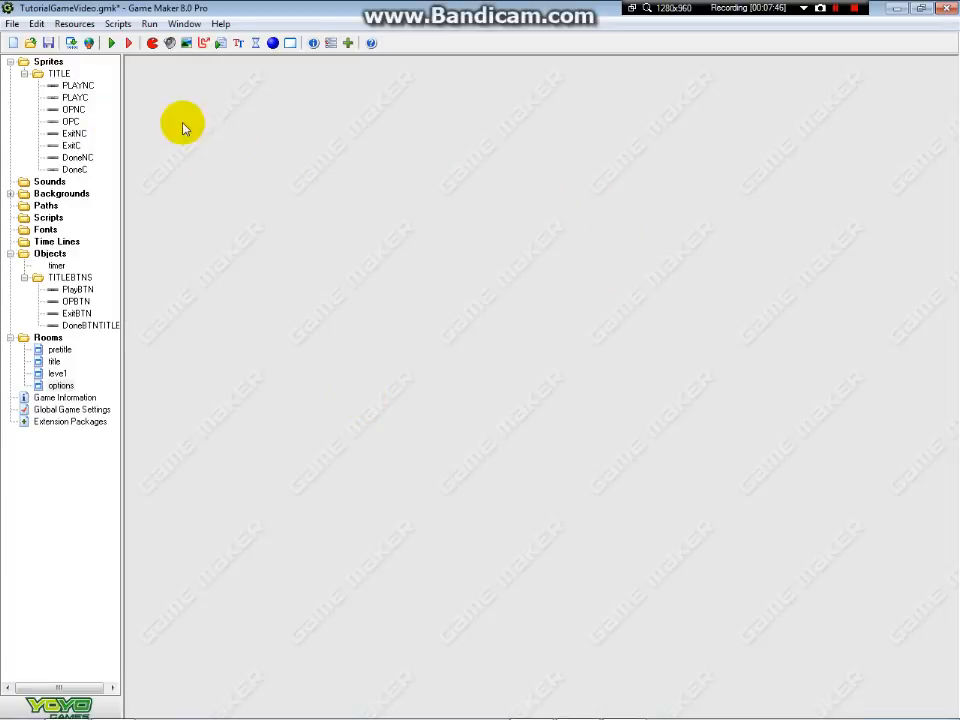
{"action": "left_click", "coordinate": [58, 74]}
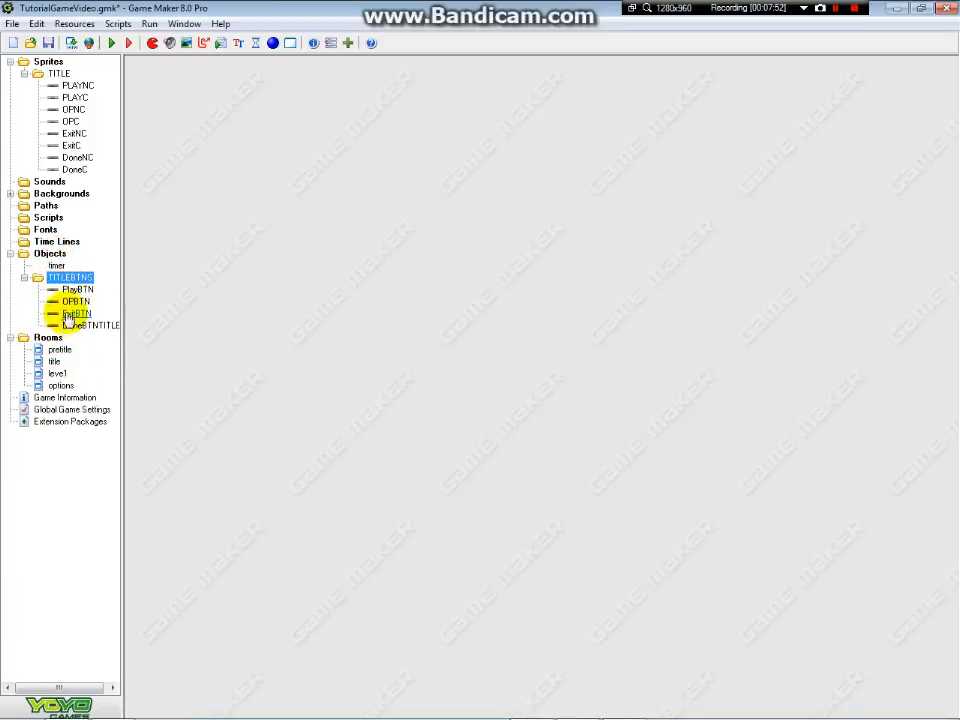
{"action": "double_click", "coordinate": [53, 315]}
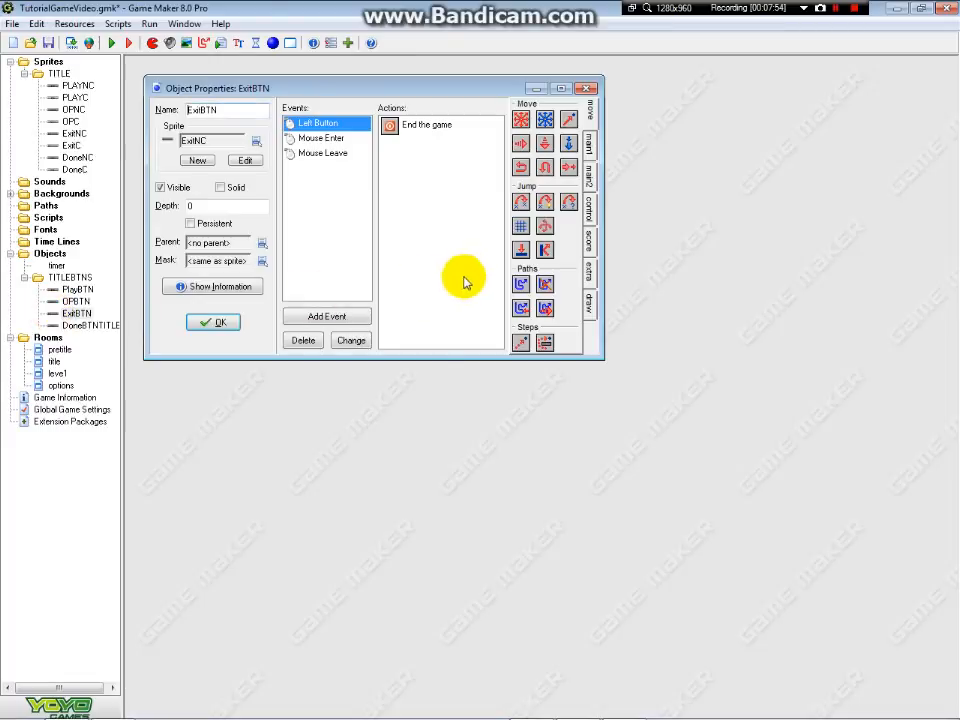
{"action": "left_click", "coordinate": [428, 131]}
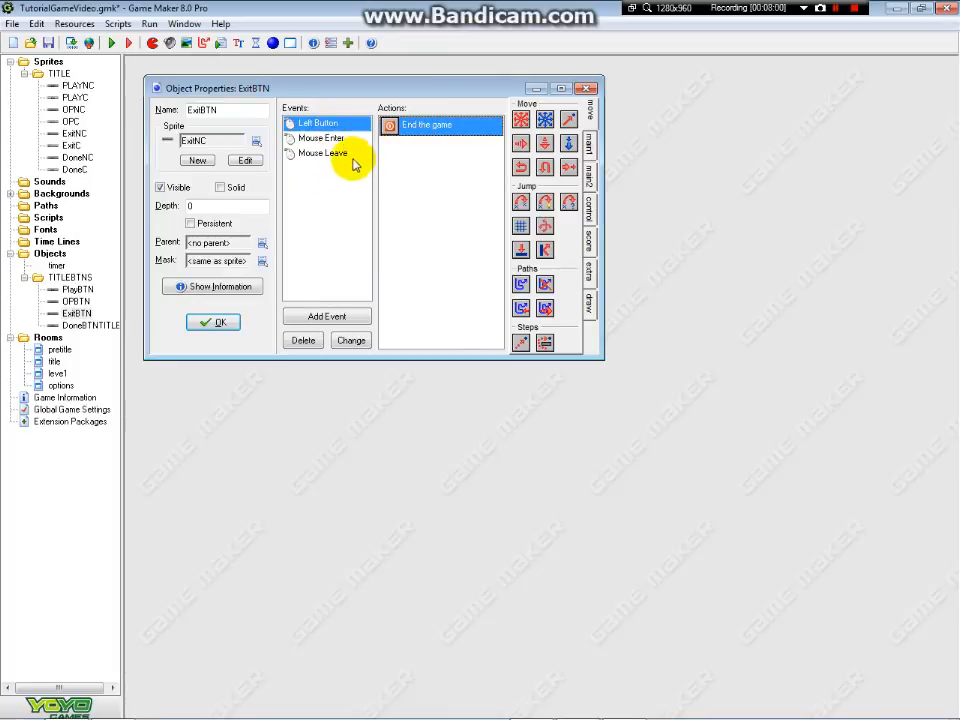
{"action": "left_click", "coordinate": [220, 322]}
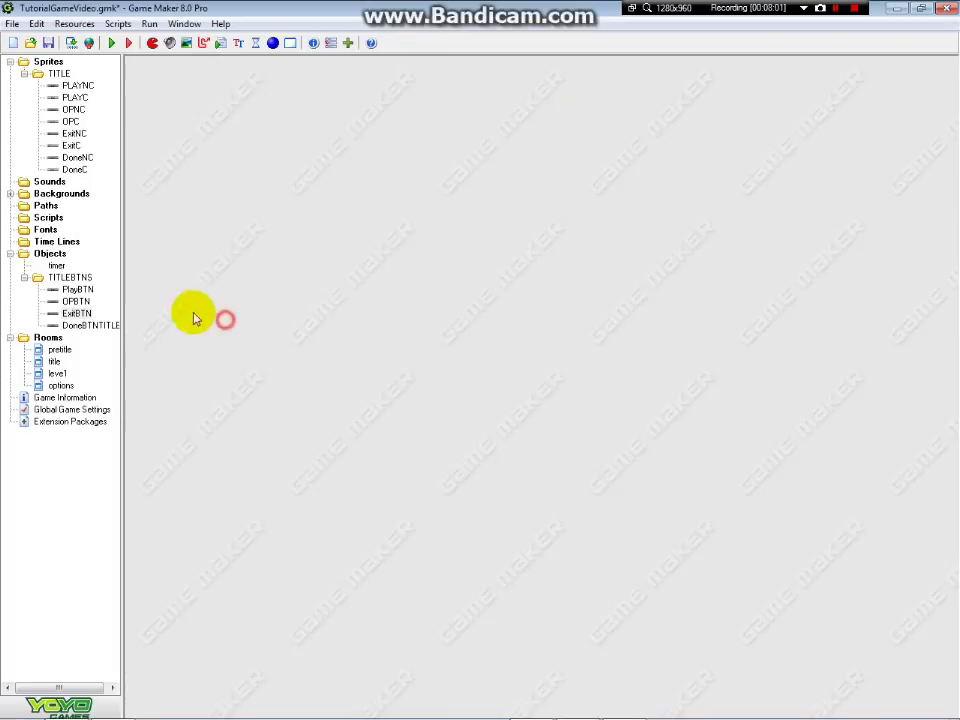
{"action": "double_click", "coordinate": [75, 301]}
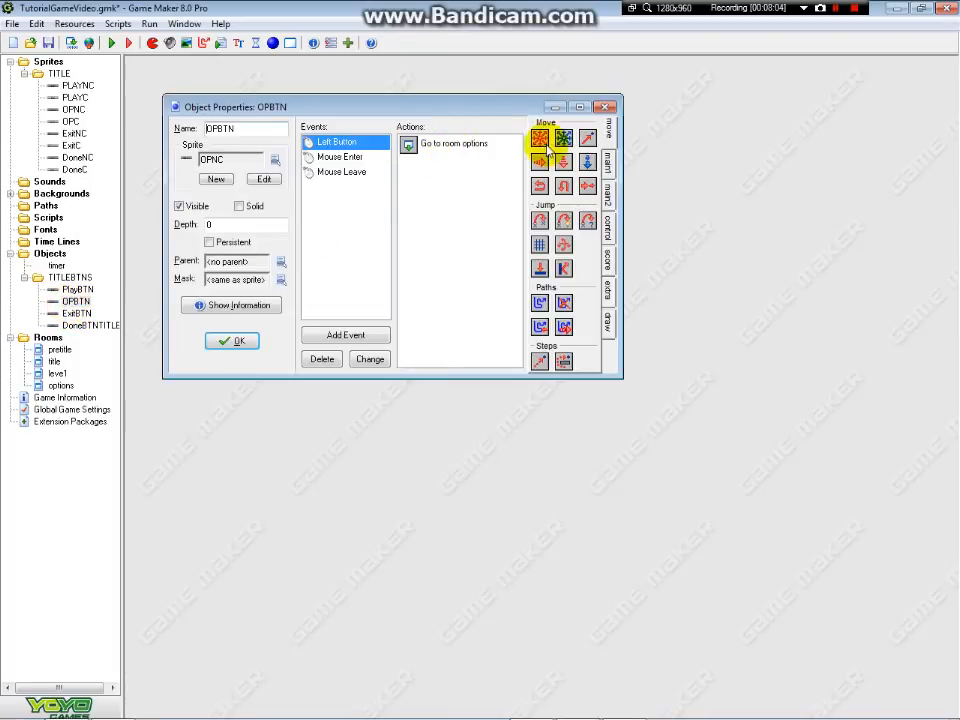
{"action": "left_click", "coordinate": [237, 342]}
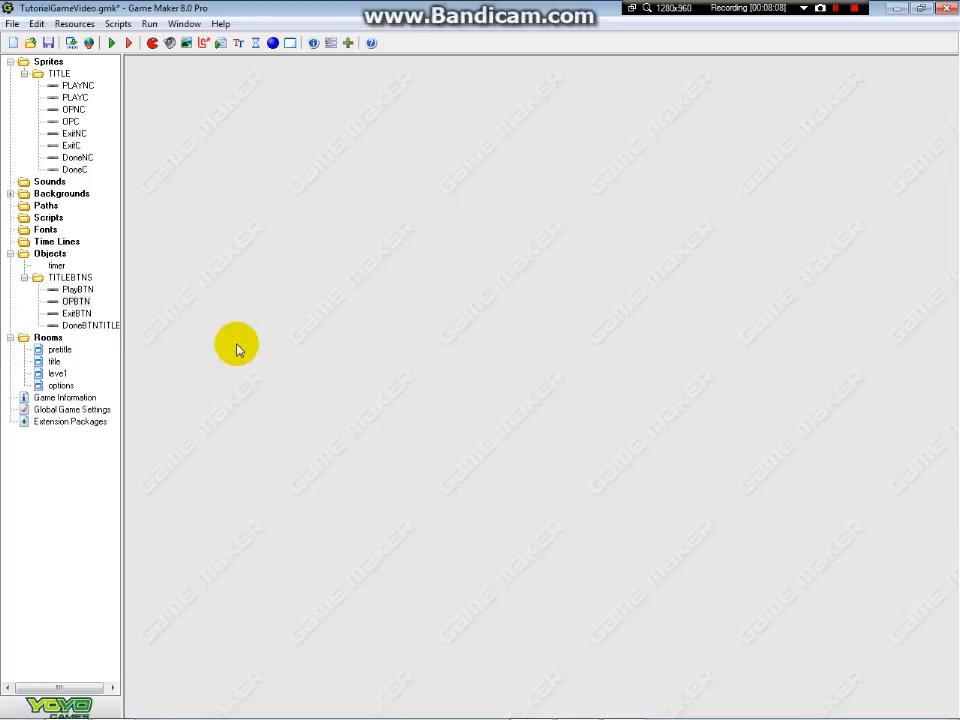
{"action": "left_click", "coordinate": [80, 325]}
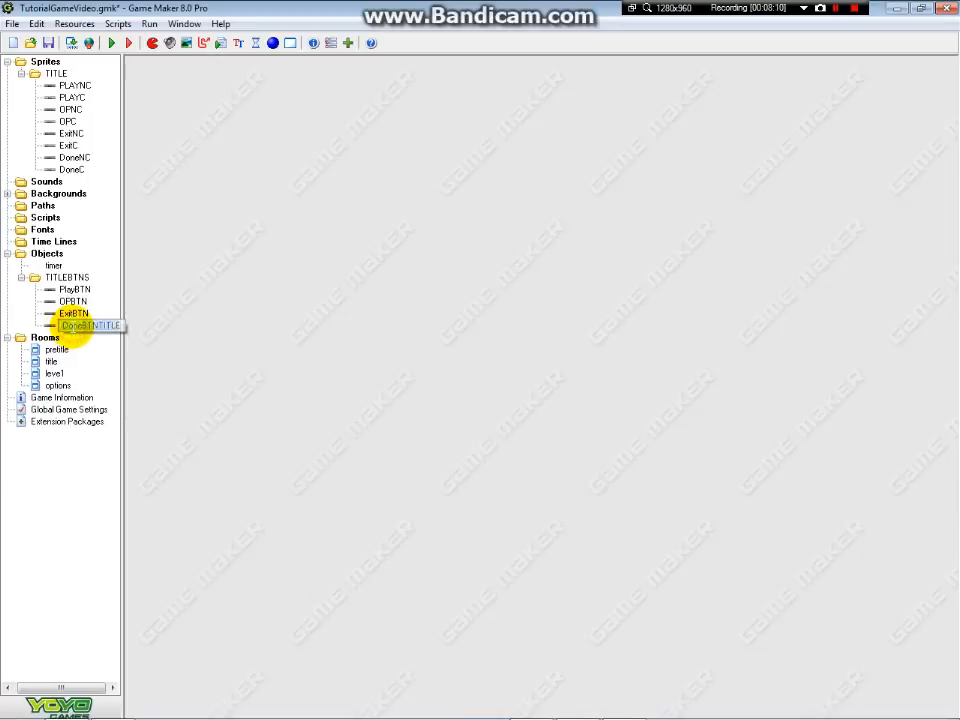
{"action": "double_click", "coordinate": [80, 325]}
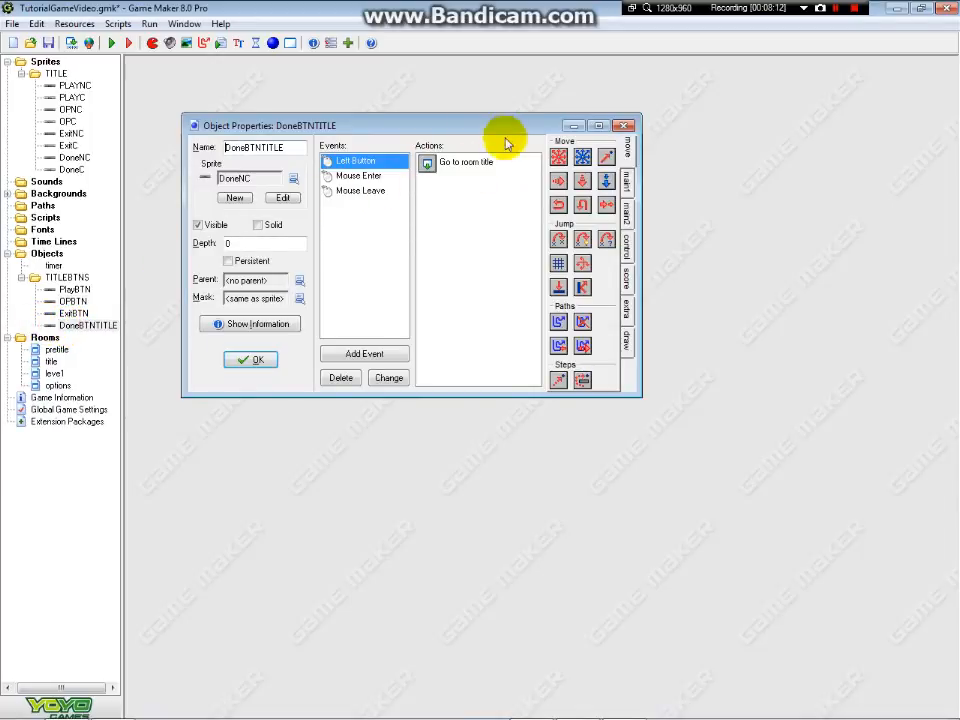
{"action": "left_click", "coordinate": [257, 360]}
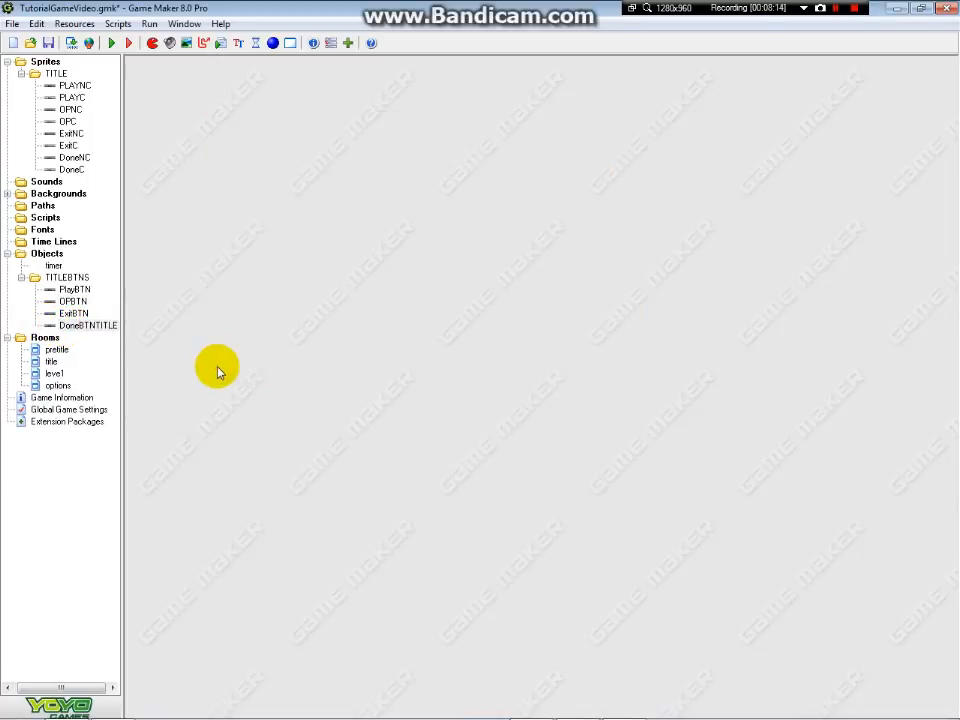